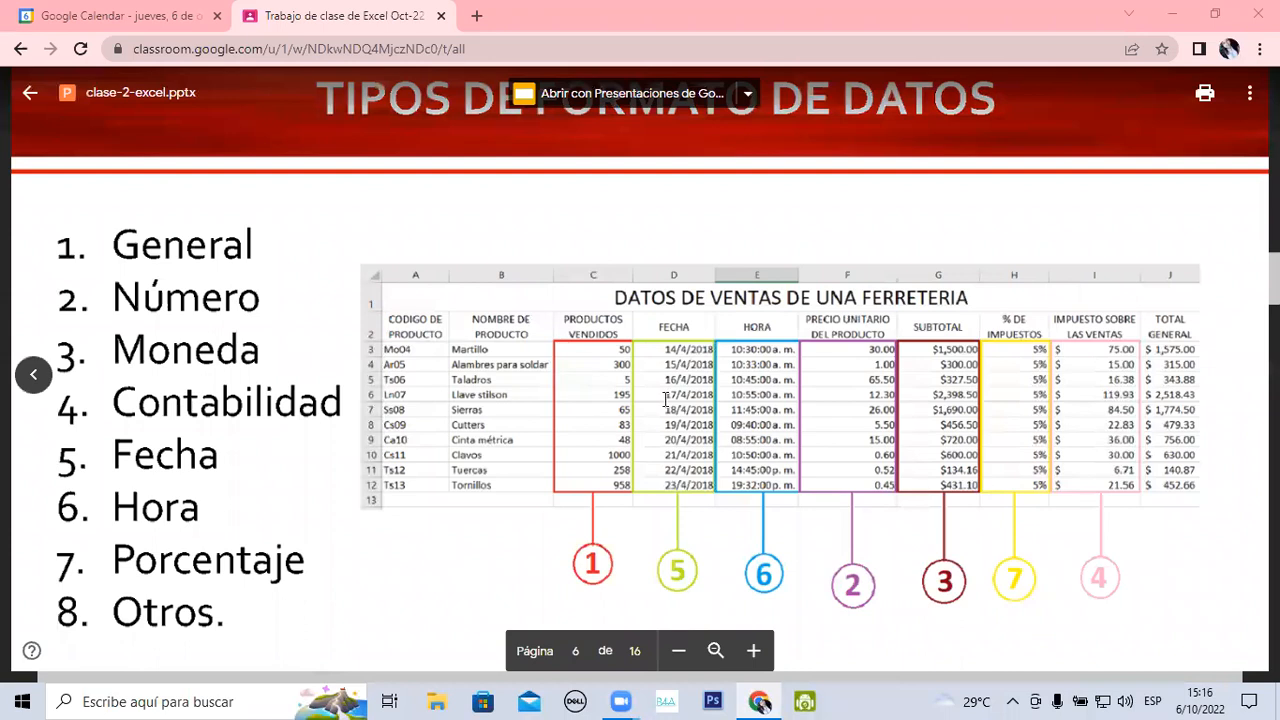
# Switch to Excel and create a new blank workbook
pyautogui.click(108, 700)
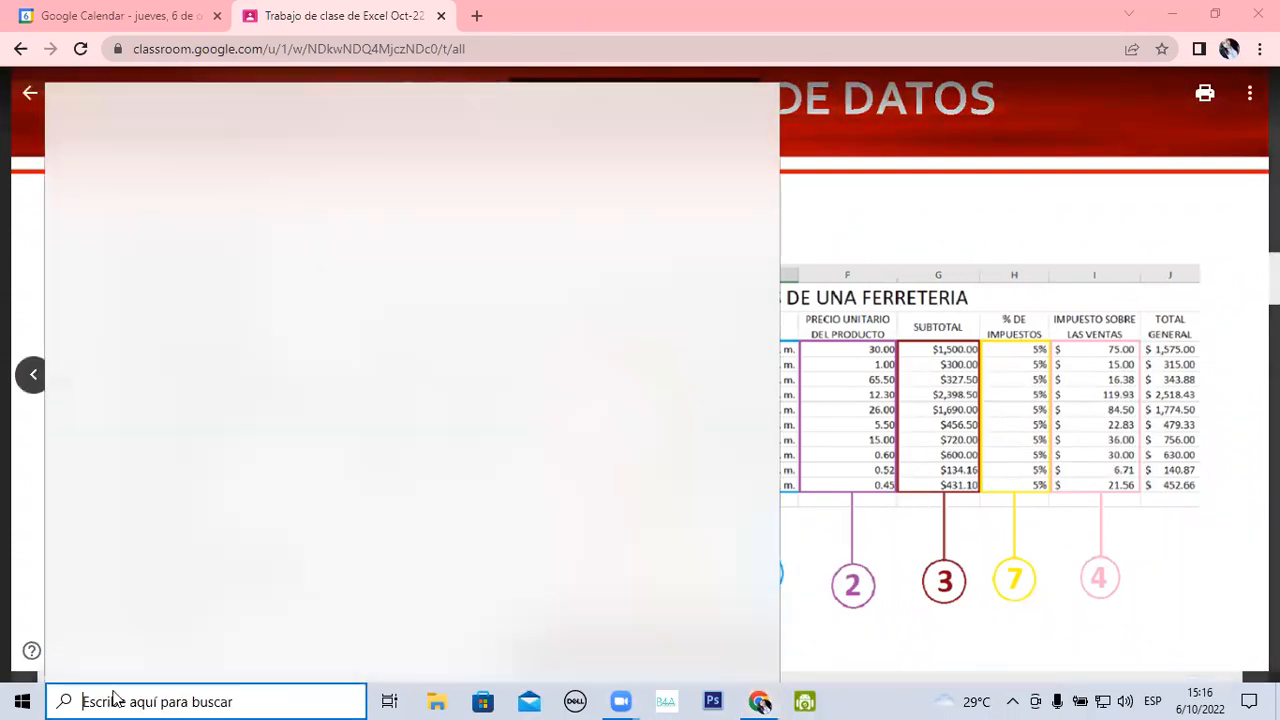
pyautogui.write('excl')
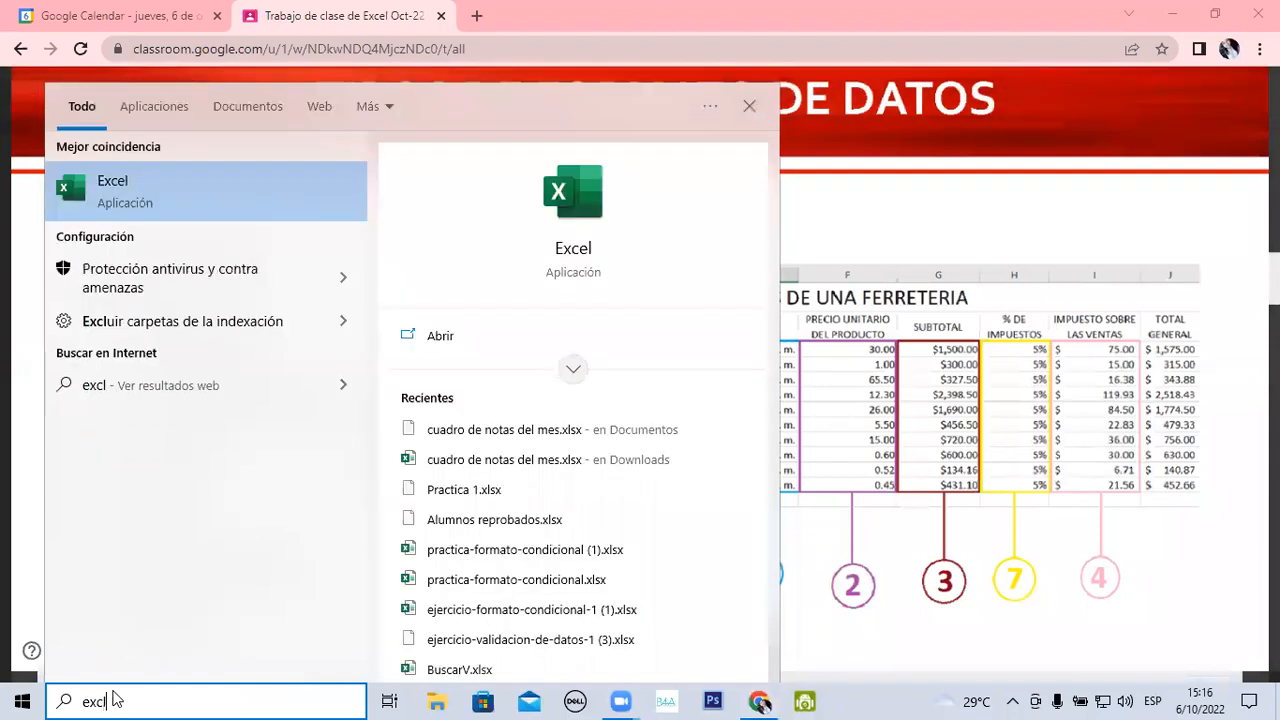
pyautogui.press('Escape')
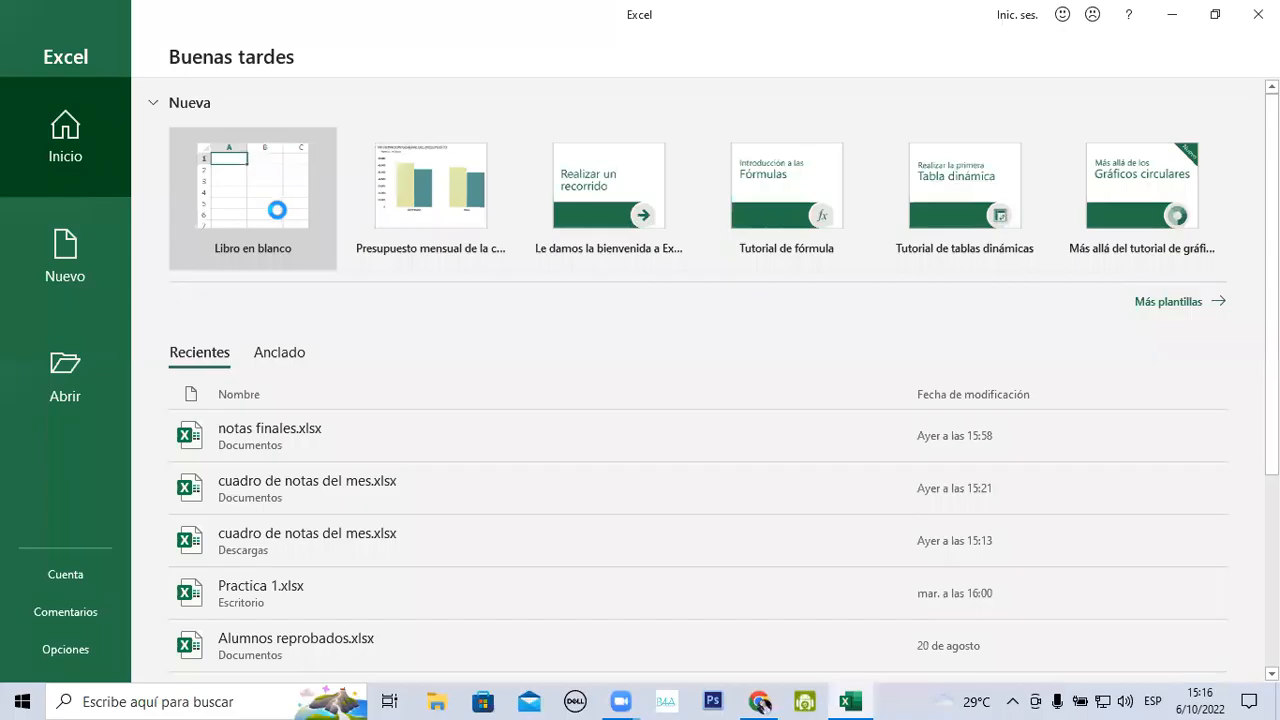
pyautogui.click(281, 212)
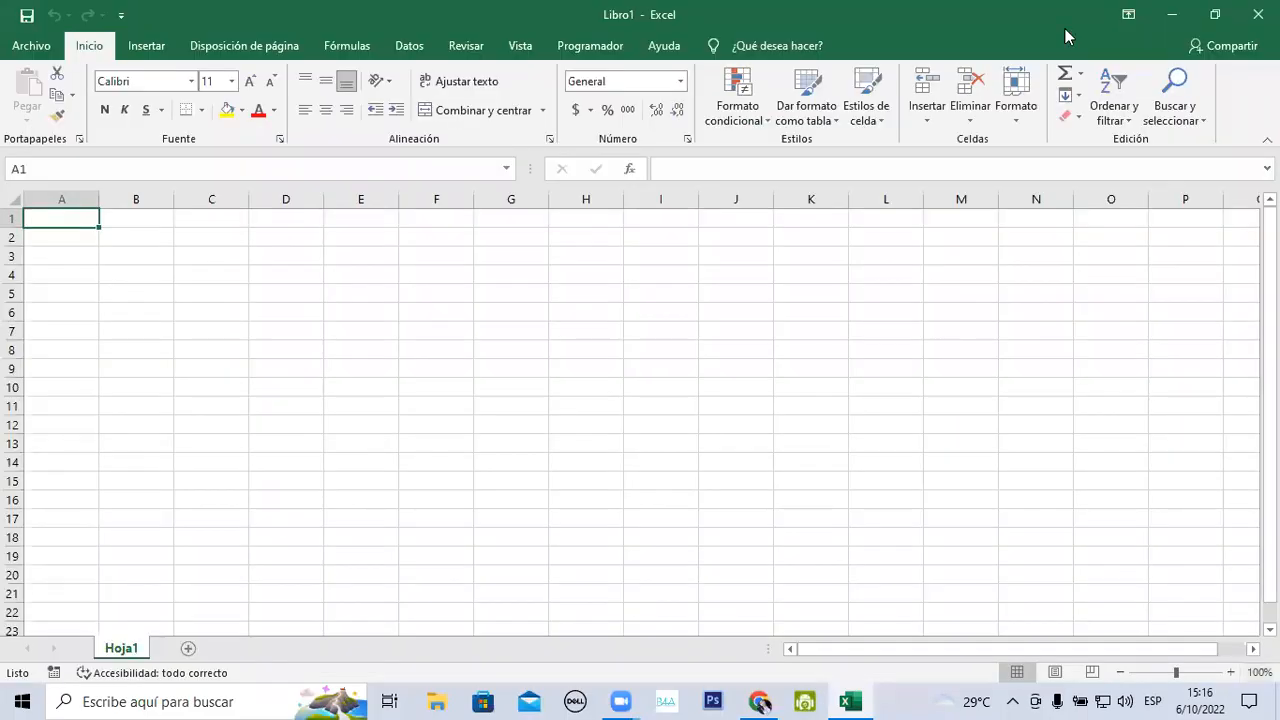
# Enter the value 1 in each of the cells B2 to B5
pyautogui.scroll(4, 1067, 36)
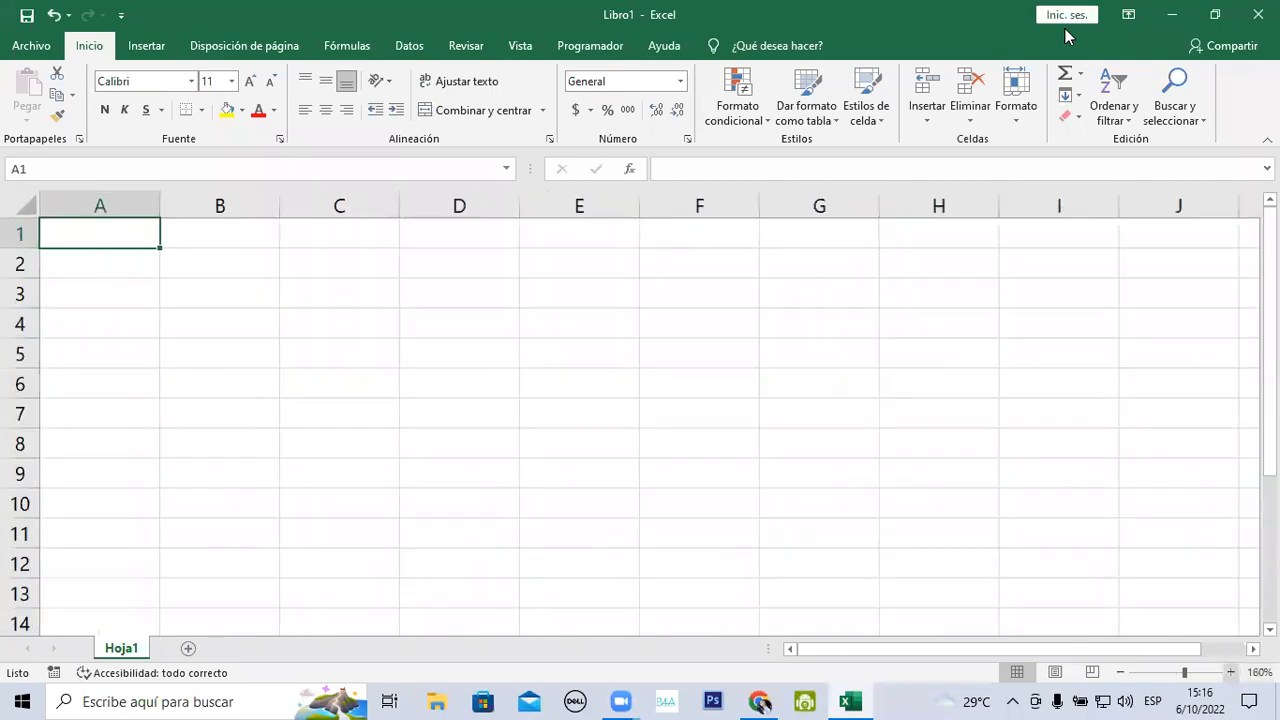
pyautogui.scroll(2, 1067, 36)
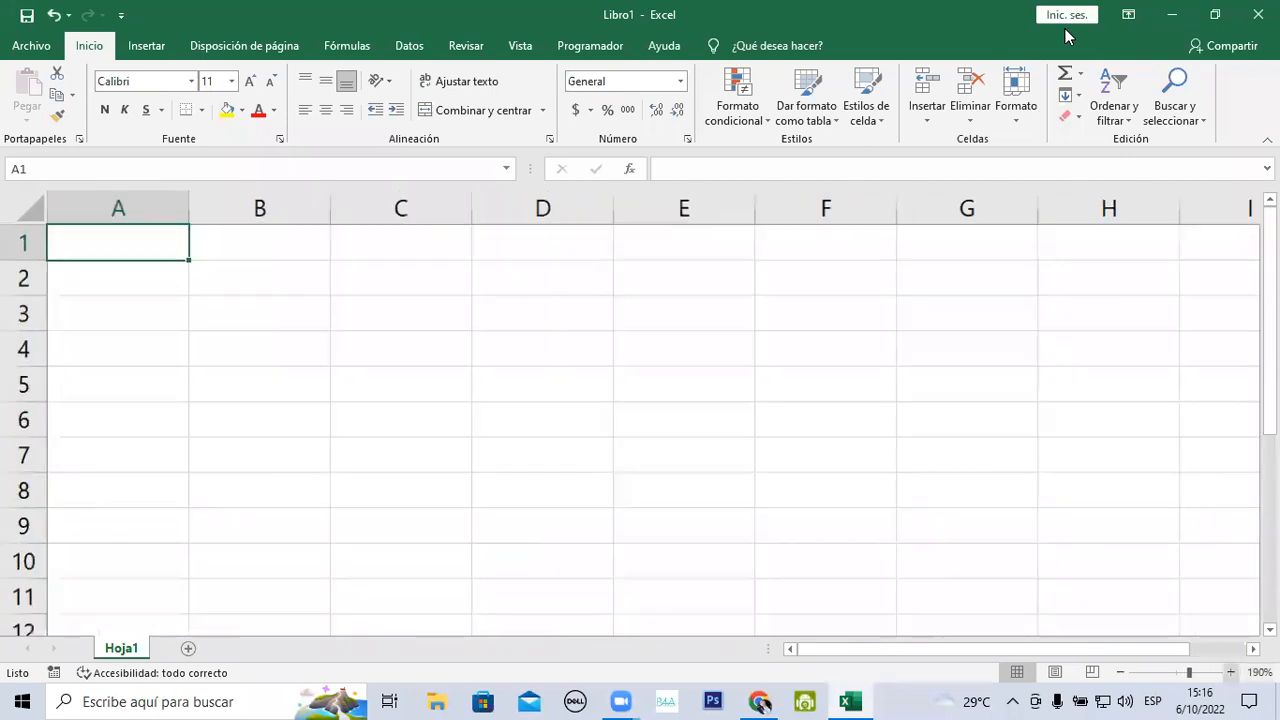
pyautogui.click(262, 288)
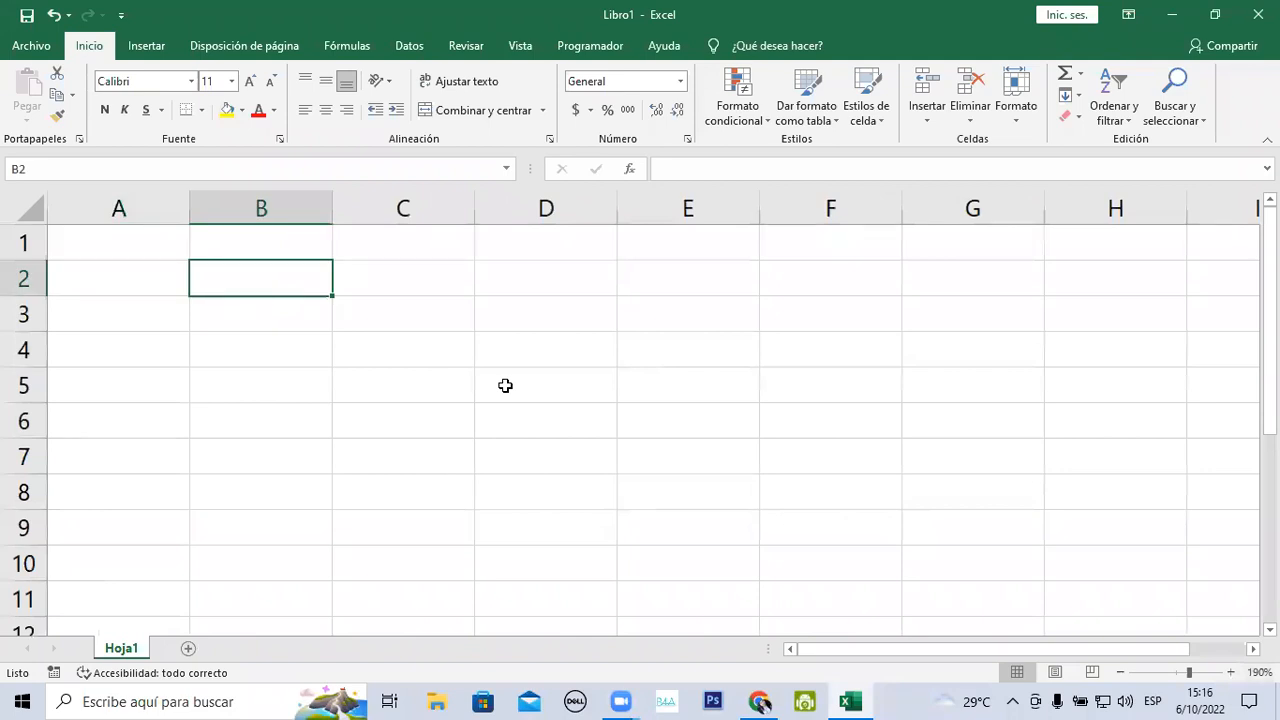
pyautogui.write('1')
pyautogui.press('Return')
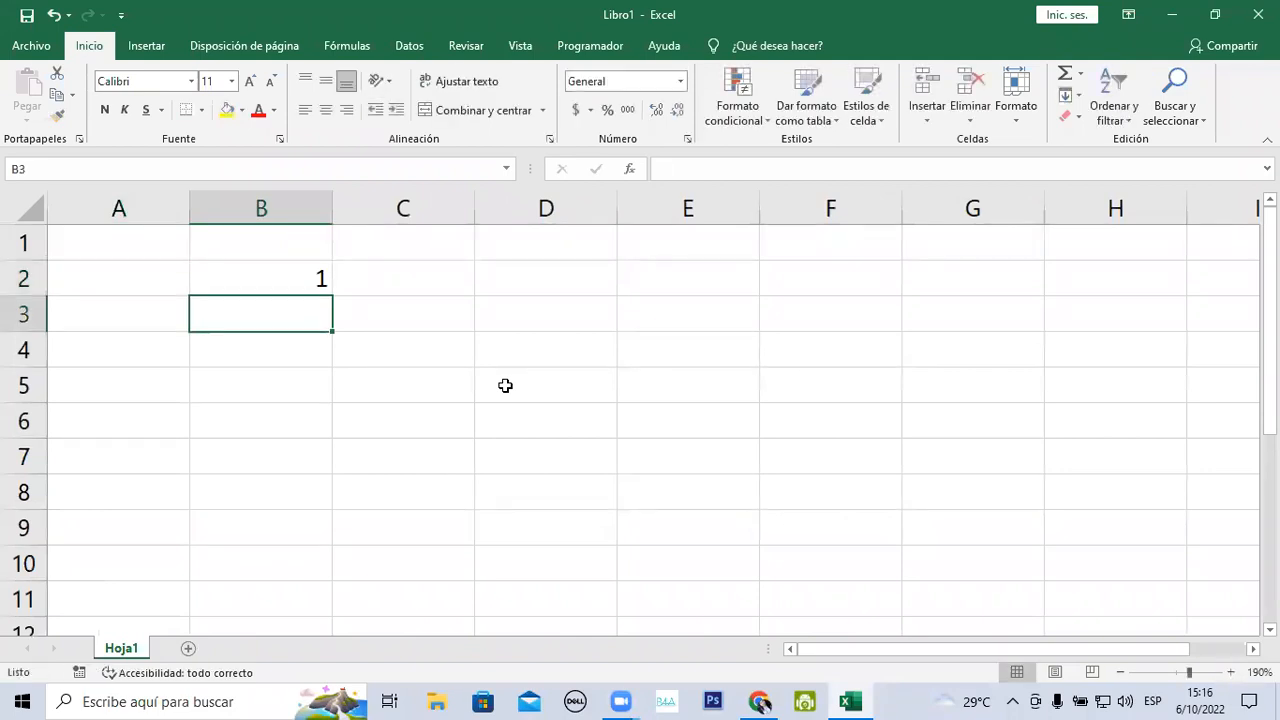
pyautogui.write('1')
pyautogui.press('Return')
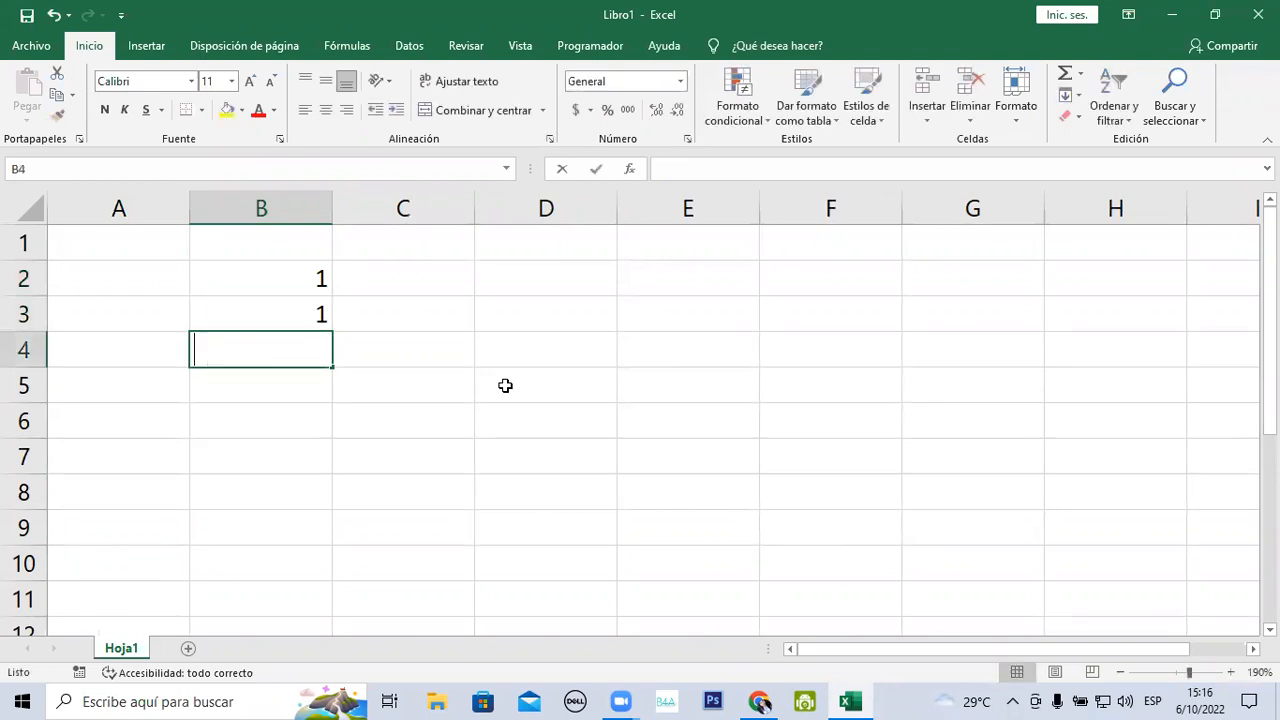
pyautogui.write('1')
pyautogui.press('Return')
pyautogui.write('1')
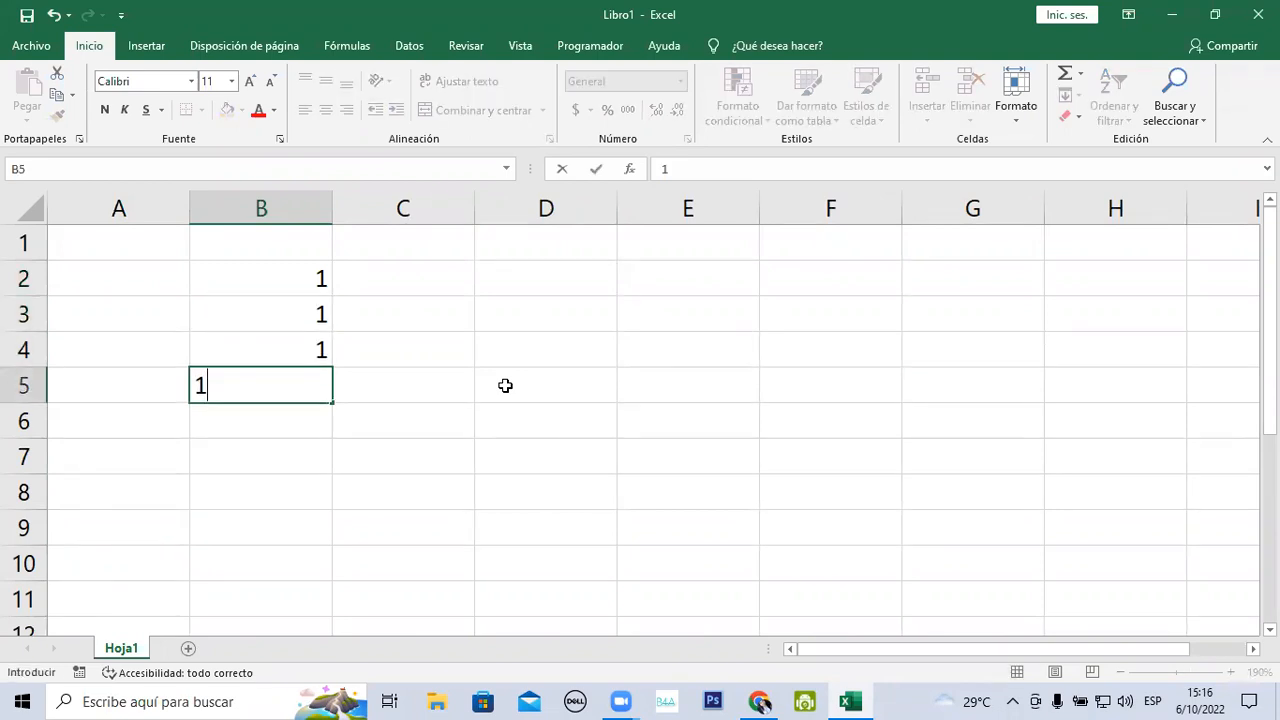
pyautogui.press('Return')
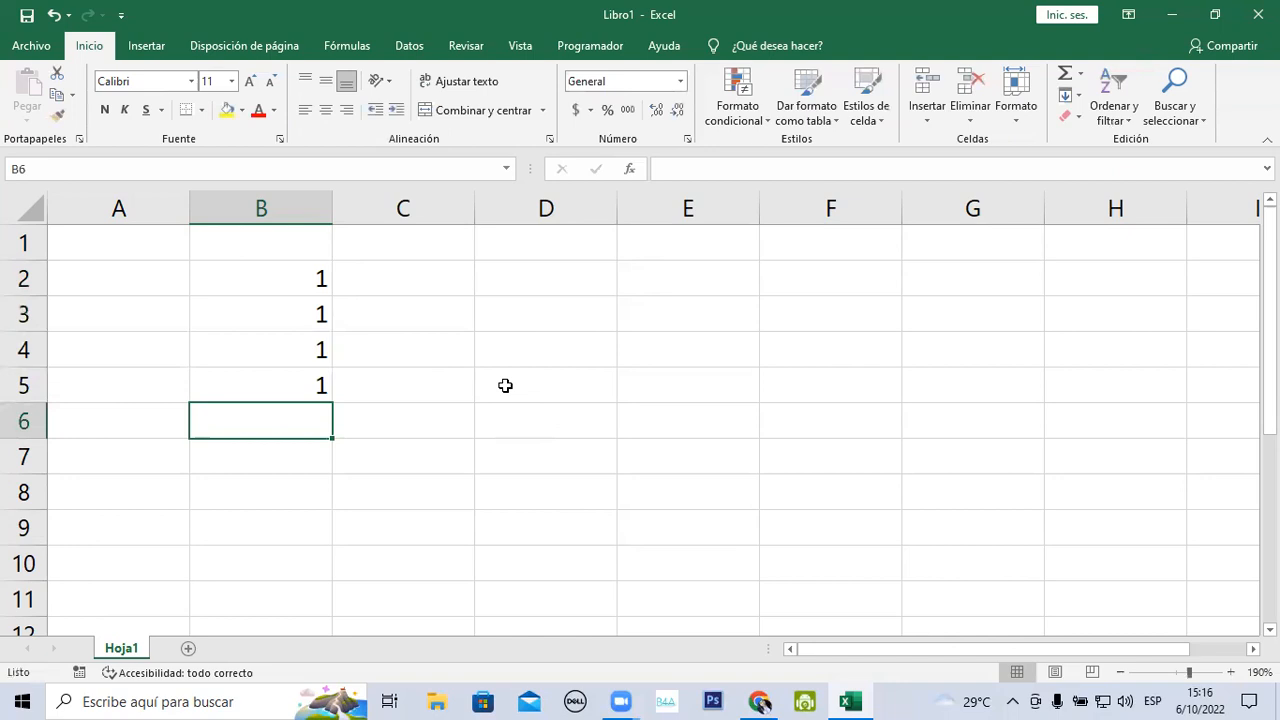
pyautogui.click(857, 699)
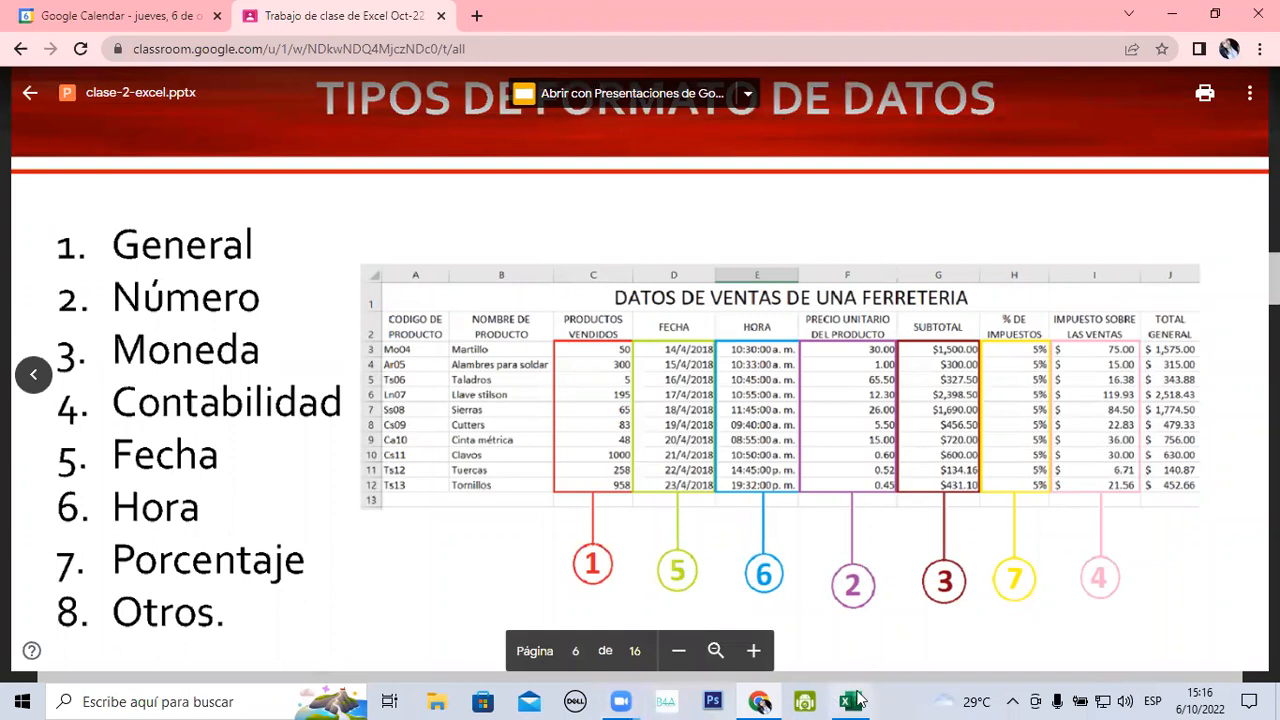
pyautogui.click(851, 701)
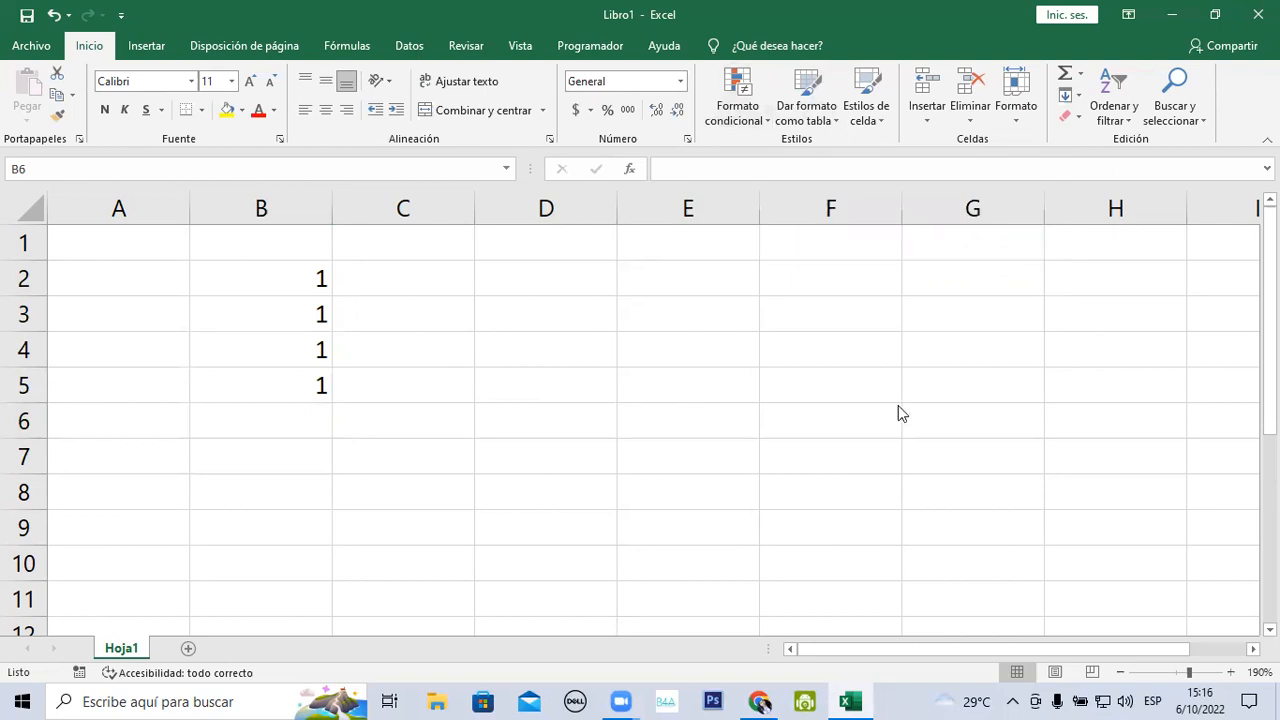
pyautogui.moveTo(566, 55)
pyautogui.mouseDown()
pyautogui.moveTo(550, 110)
pyautogui.moveTo(716, 128)
pyautogui.moveTo(712, 50)
pyautogui.moveTo(566, 52)
pyautogui.mouseUp()
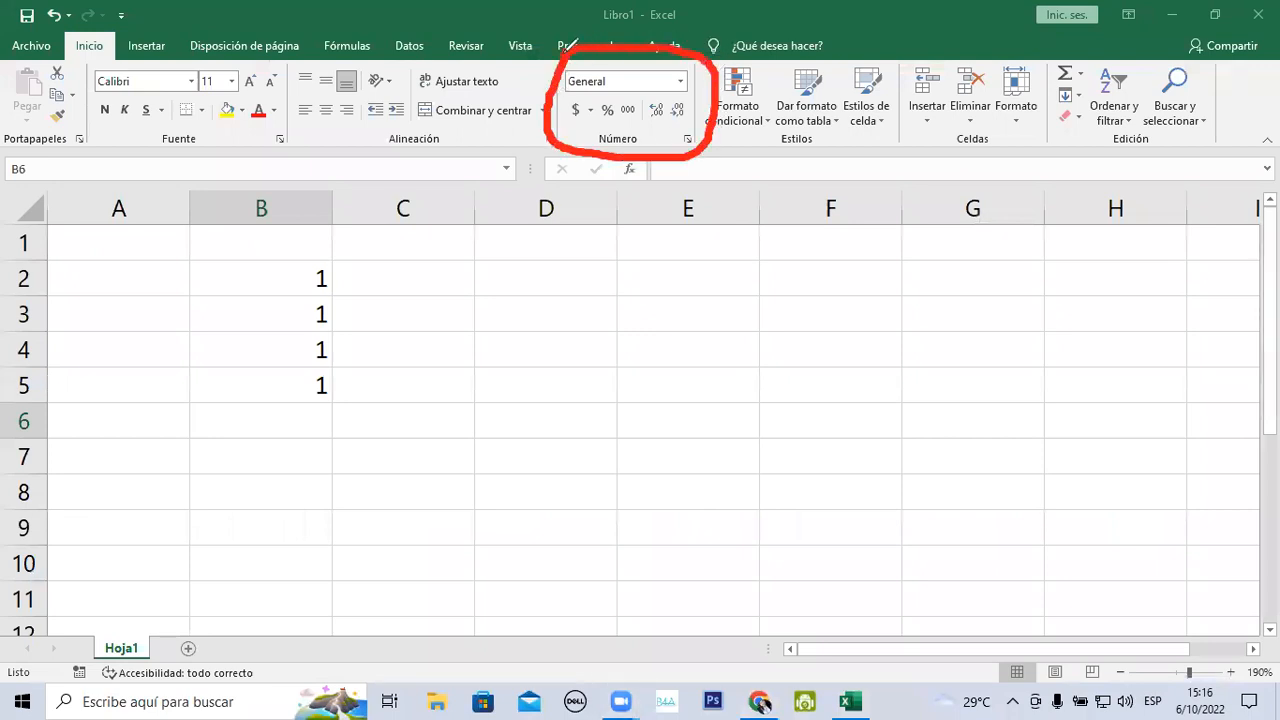
pyautogui.moveTo(65, 32)
pyautogui.mouseDown()
pyautogui.moveTo(100, 64)
pyautogui.moveTo(123, 34)
pyautogui.moveTo(95, 28)
pyautogui.moveTo(136, 56)
pyautogui.moveTo(294, 100)
pyautogui.moveTo(586, 126)
pyautogui.moveTo(588, 137)
pyautogui.moveTo(656, 127)
pyautogui.mouseUp()
pyautogui.click(640, 141)
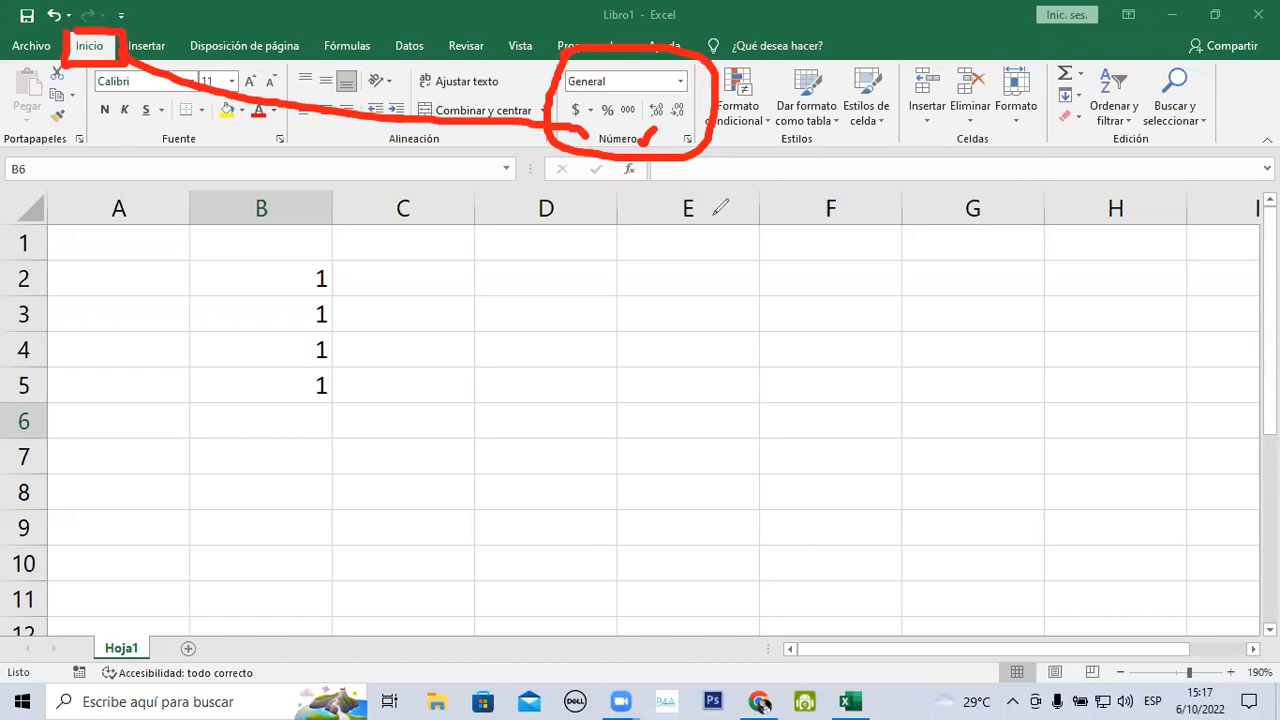
pyautogui.moveTo(657, 77)
pyautogui.mouseDown()
pyautogui.moveTo(668, 86)
pyautogui.moveTo(708, 45)
pyautogui.mouseUp()
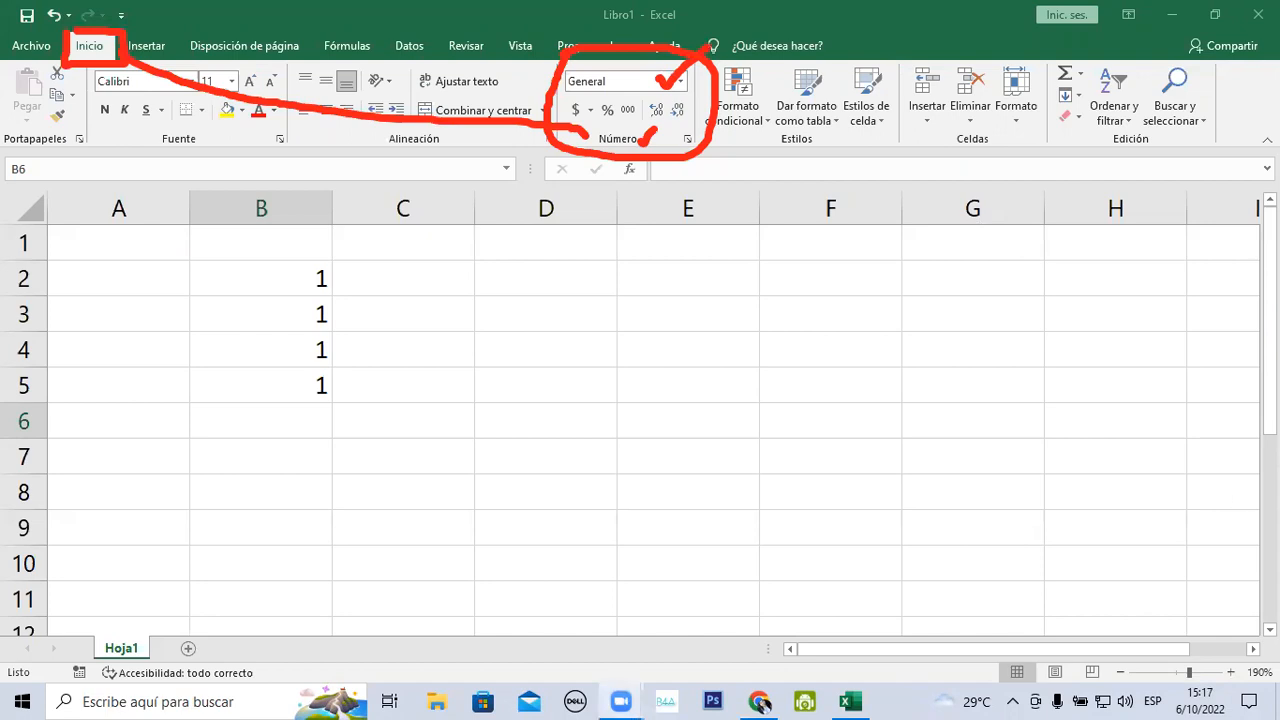
# Examine the full list of available number formats and the format currently applied to each of the cells B2 to B5
pyautogui.click(681, 86)
pyautogui.click(681, 86)
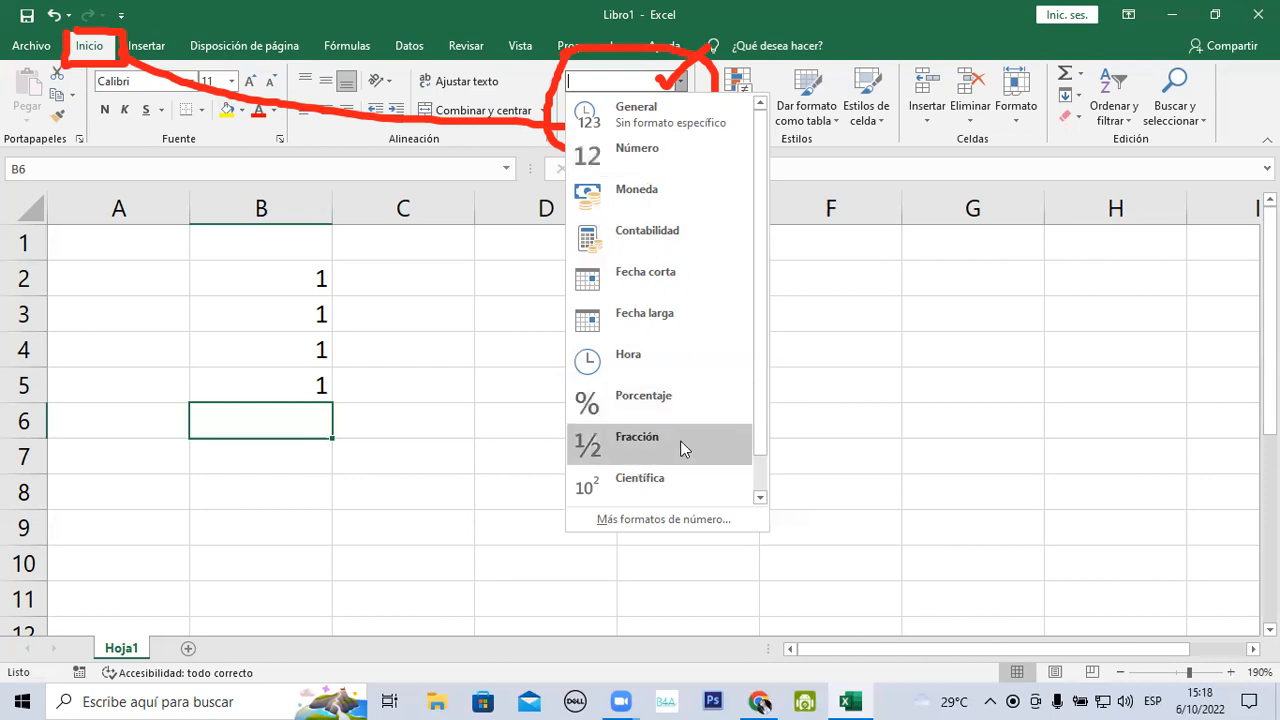
pyautogui.click(760, 498)
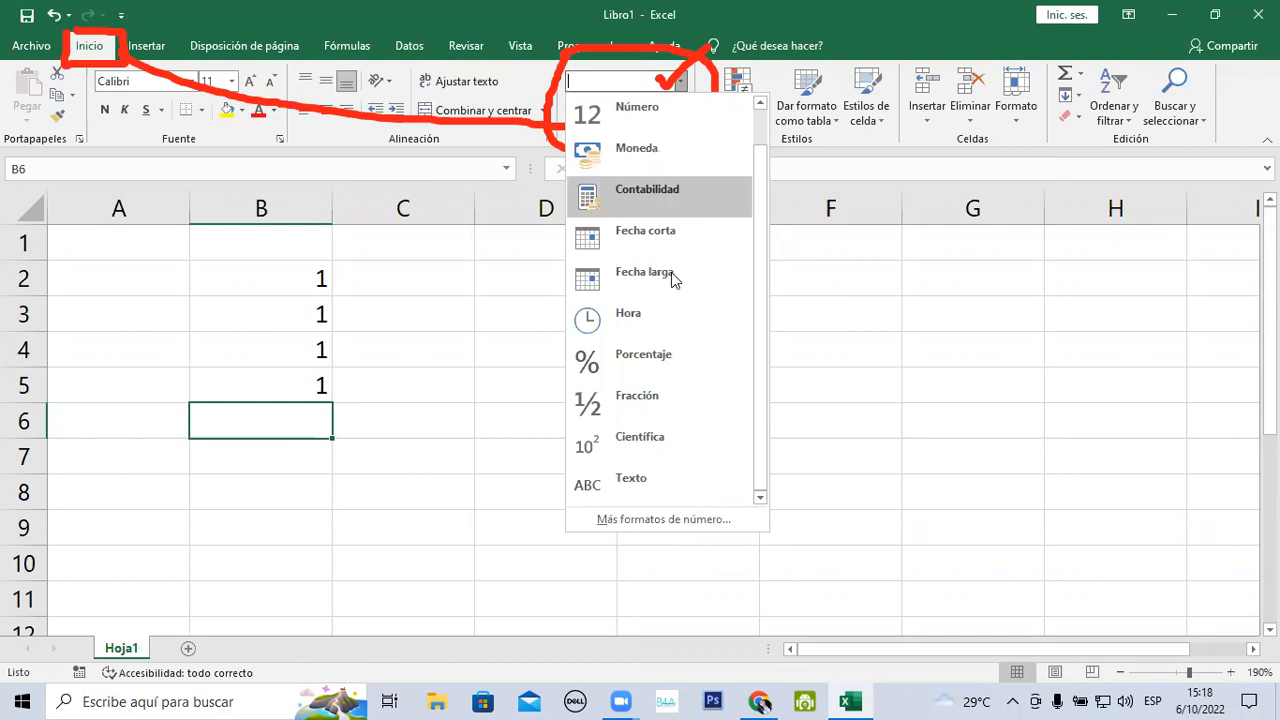
pyautogui.click(293, 269)
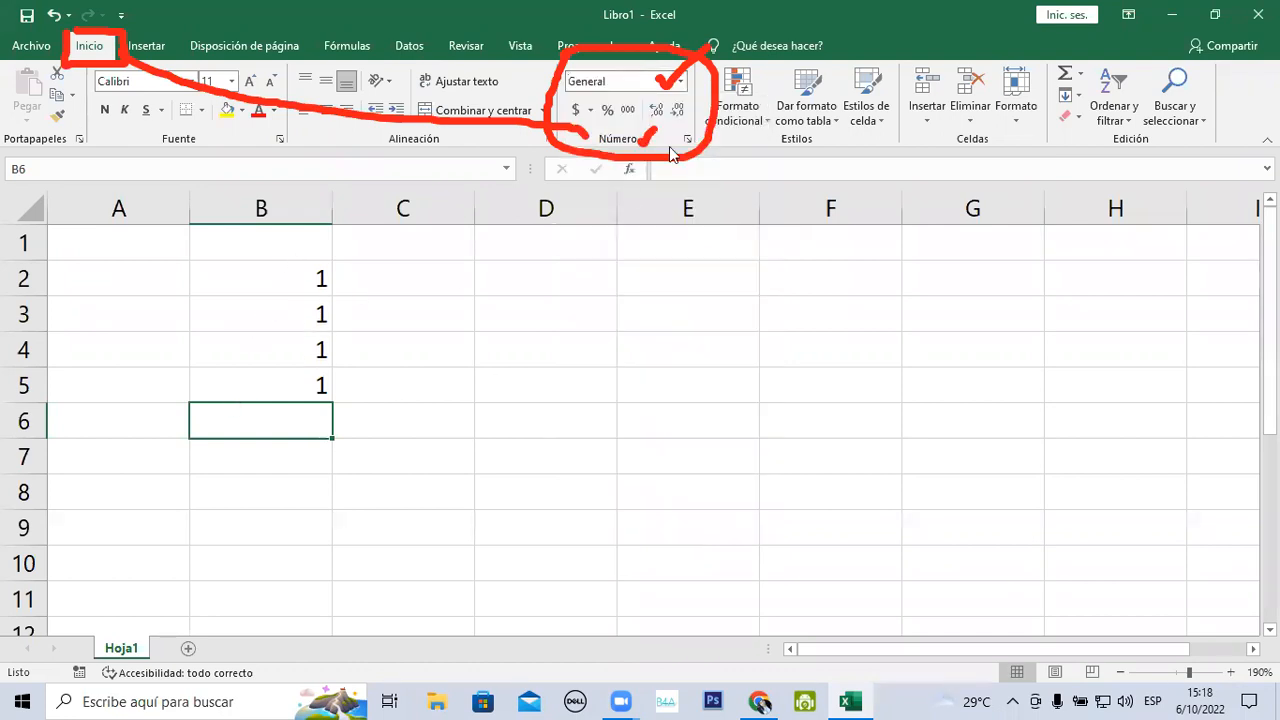
pyautogui.click(259, 277)
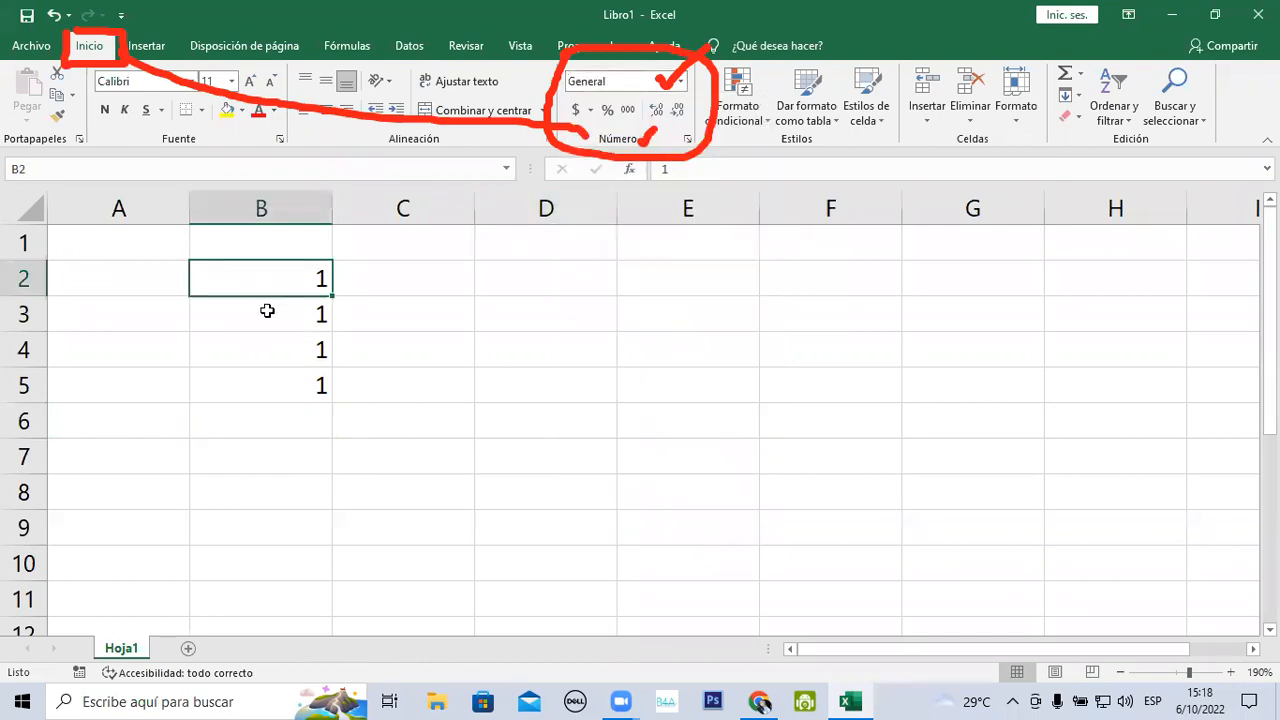
pyautogui.click(266, 320)
pyautogui.click(274, 352)
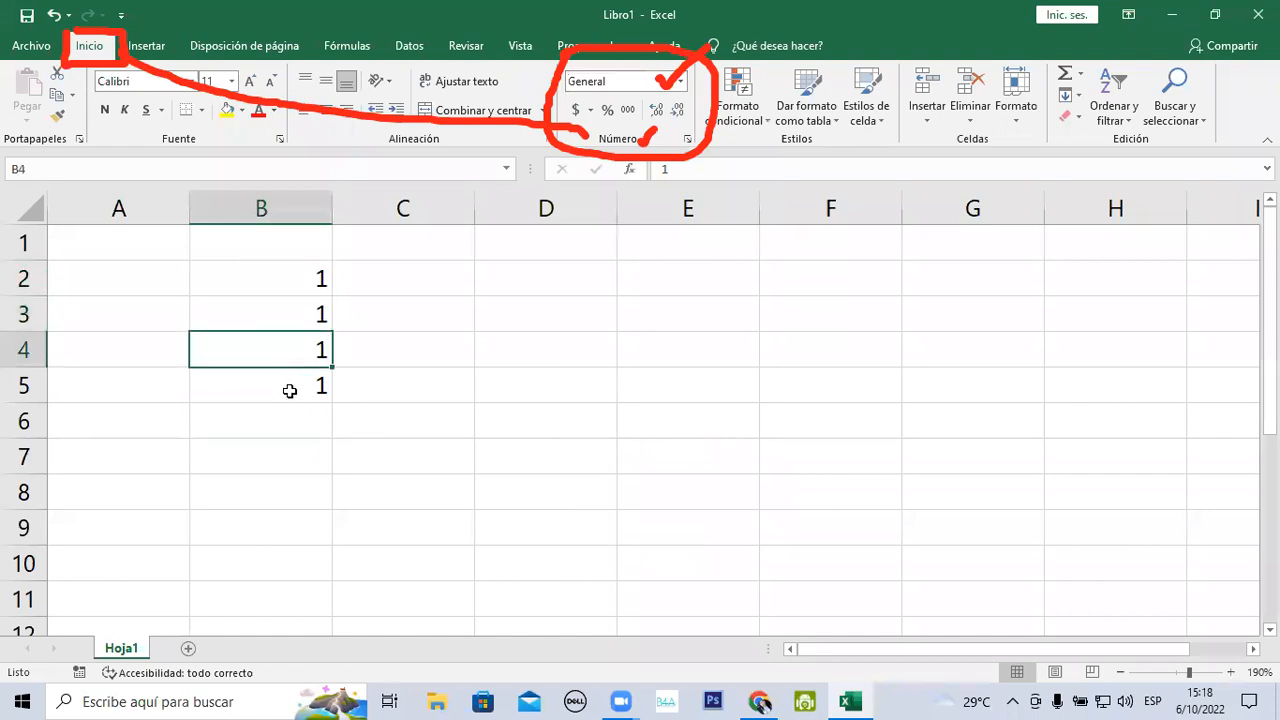
pyautogui.click(289, 391)
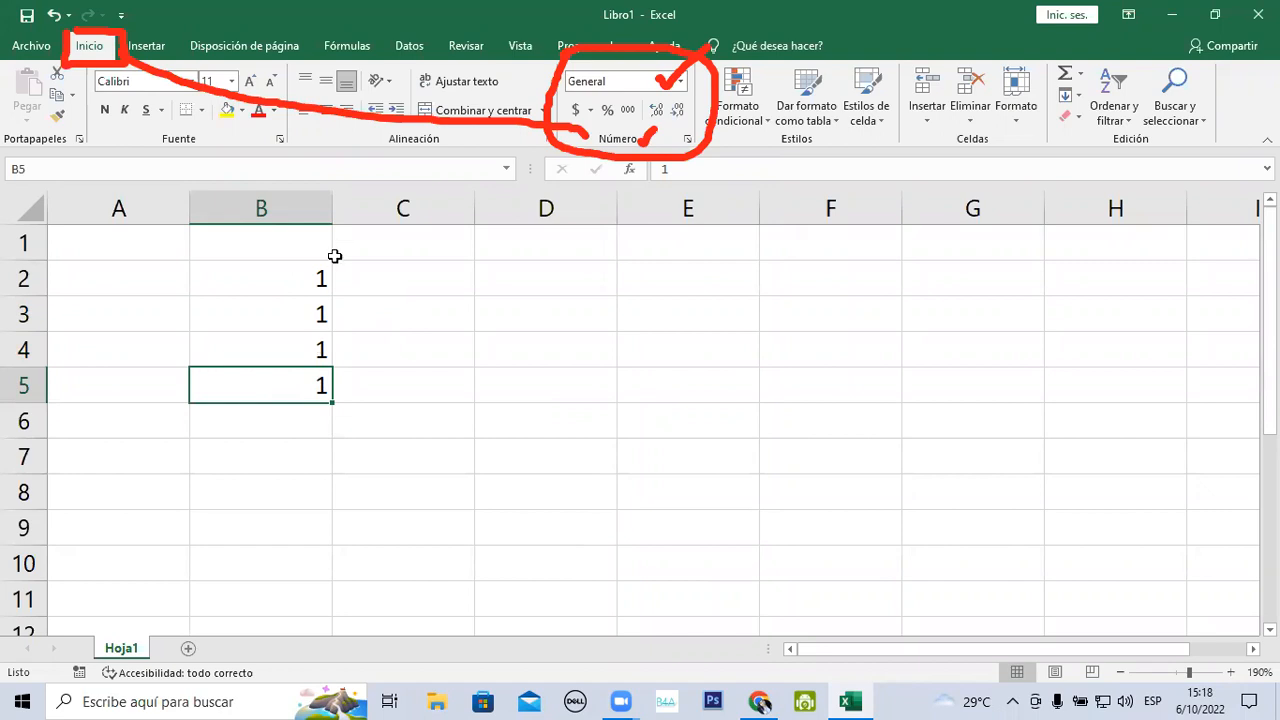
# Format cell B2 as Número and cell B3 as Moneda
pyautogui.click(307, 274)
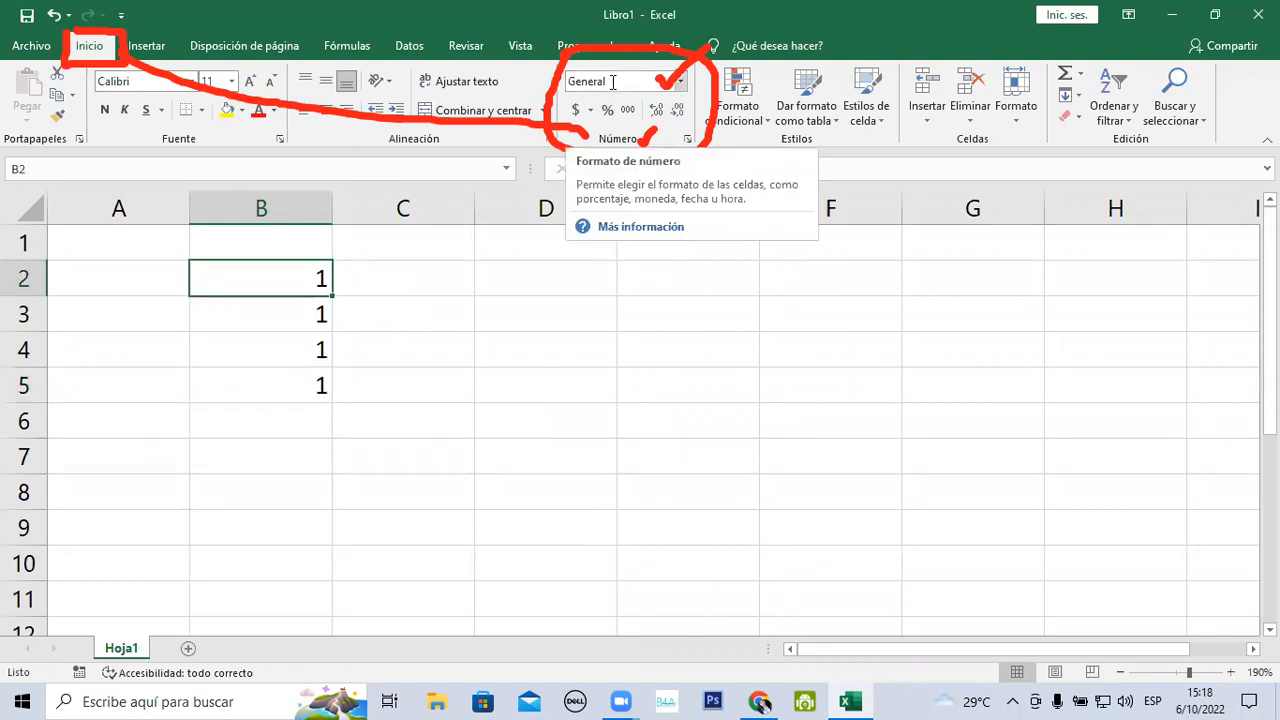
pyautogui.click(681, 85)
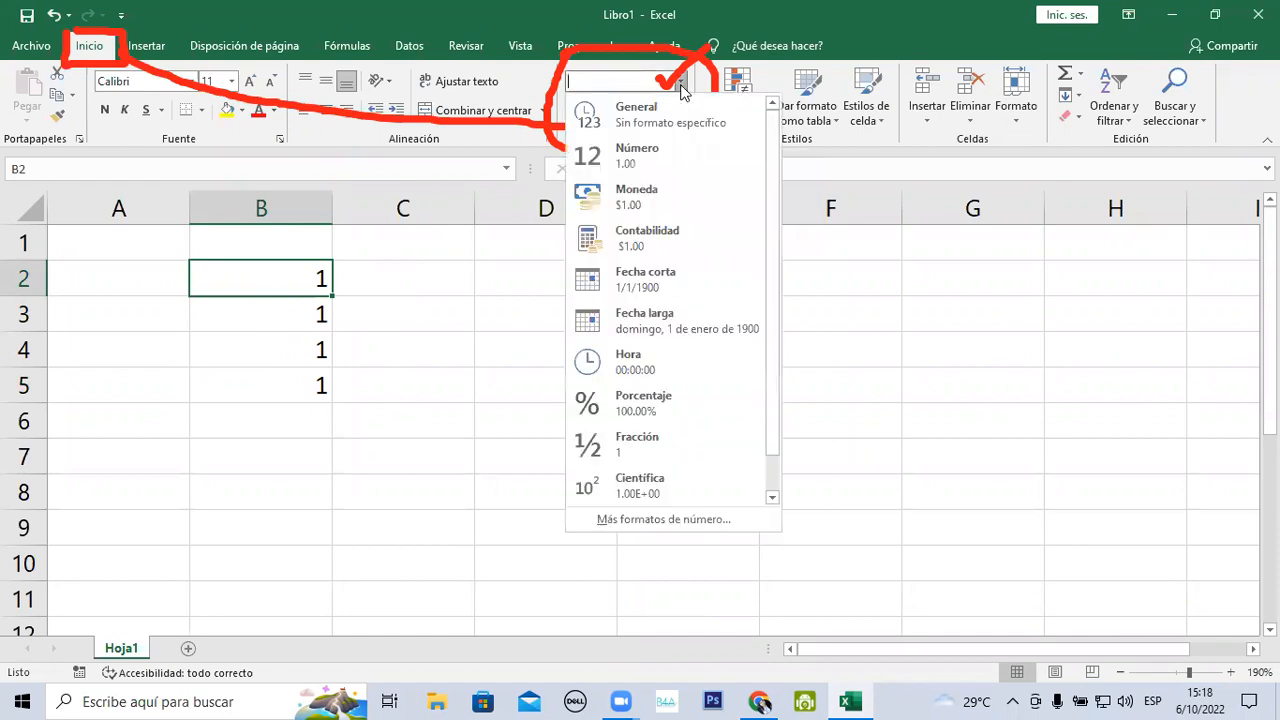
pyautogui.click(609, 168)
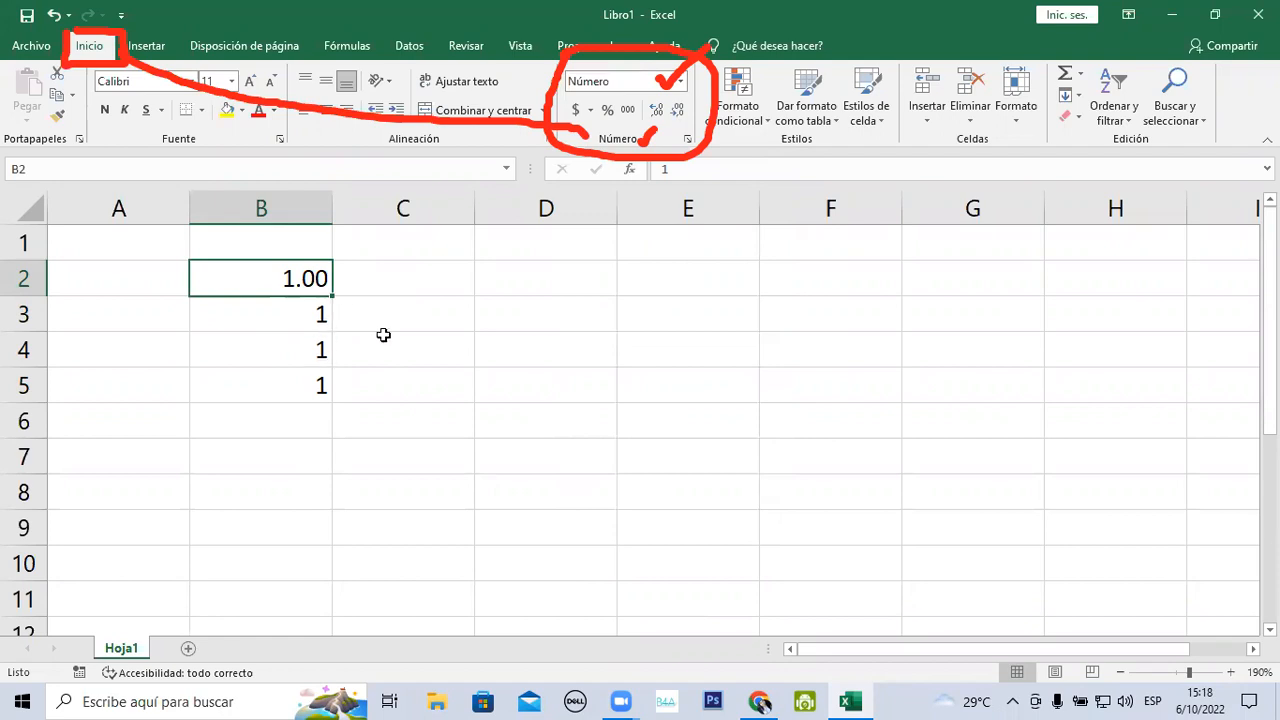
pyautogui.click(679, 81)
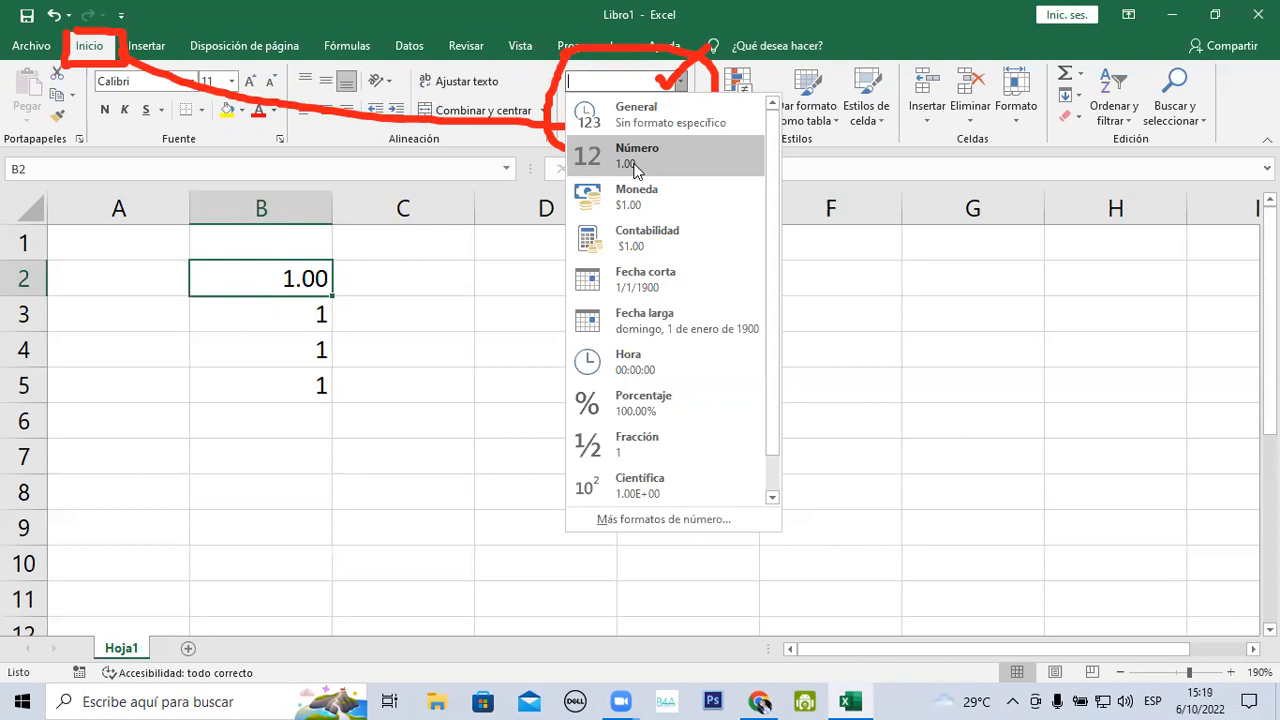
pyautogui.click(251, 316)
pyautogui.click(255, 316)
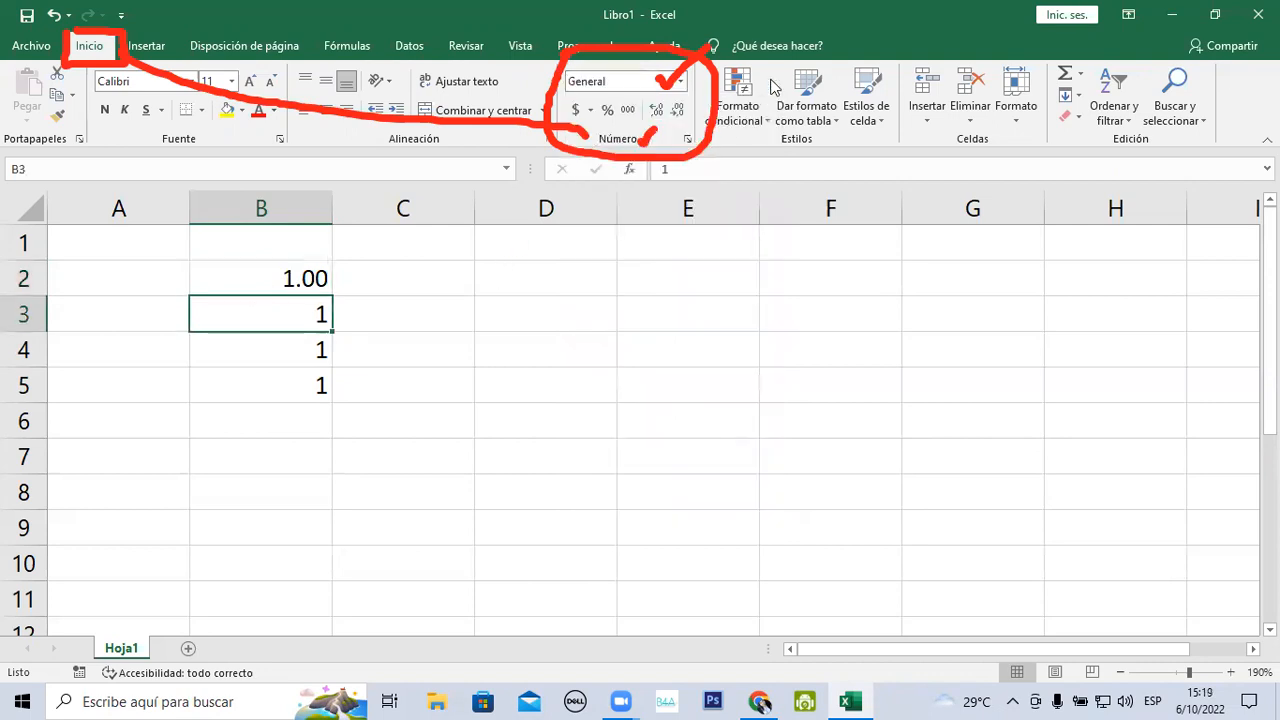
pyautogui.click(680, 81)
pyautogui.click(648, 197)
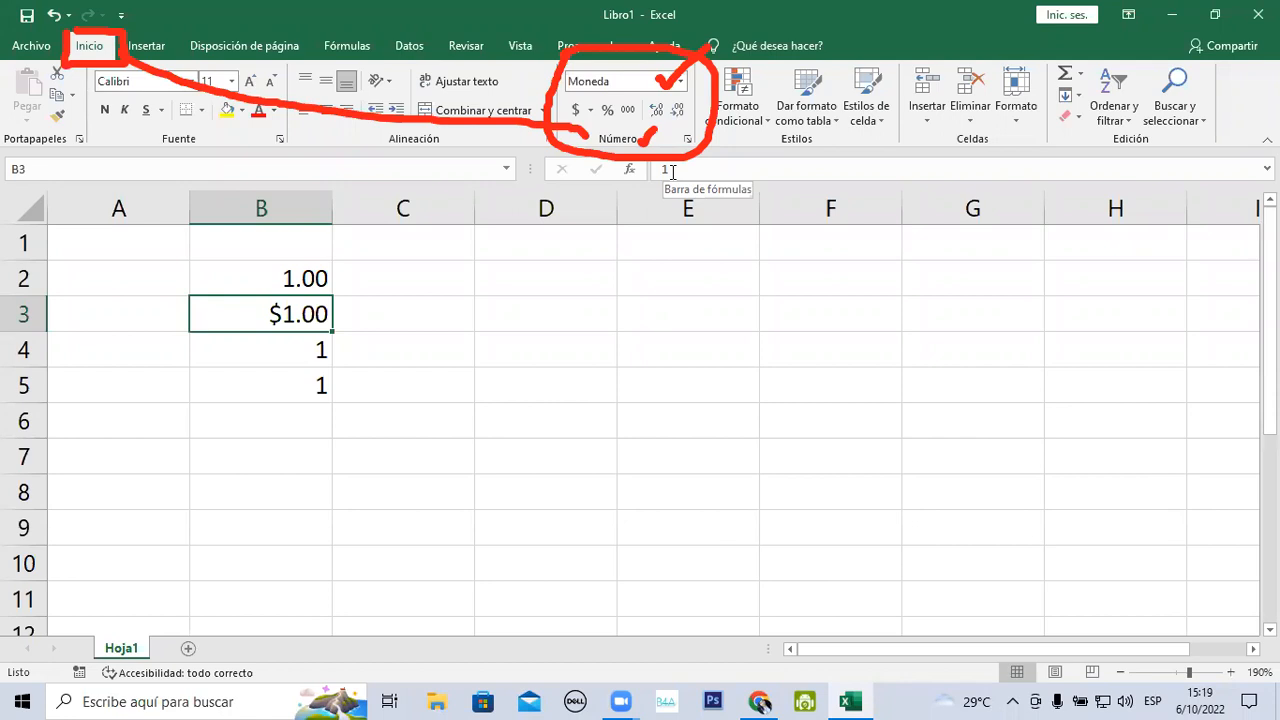
# Format cell B4 as Contabilidad and cell B5 as Porcentaje
pyautogui.click(298, 356)
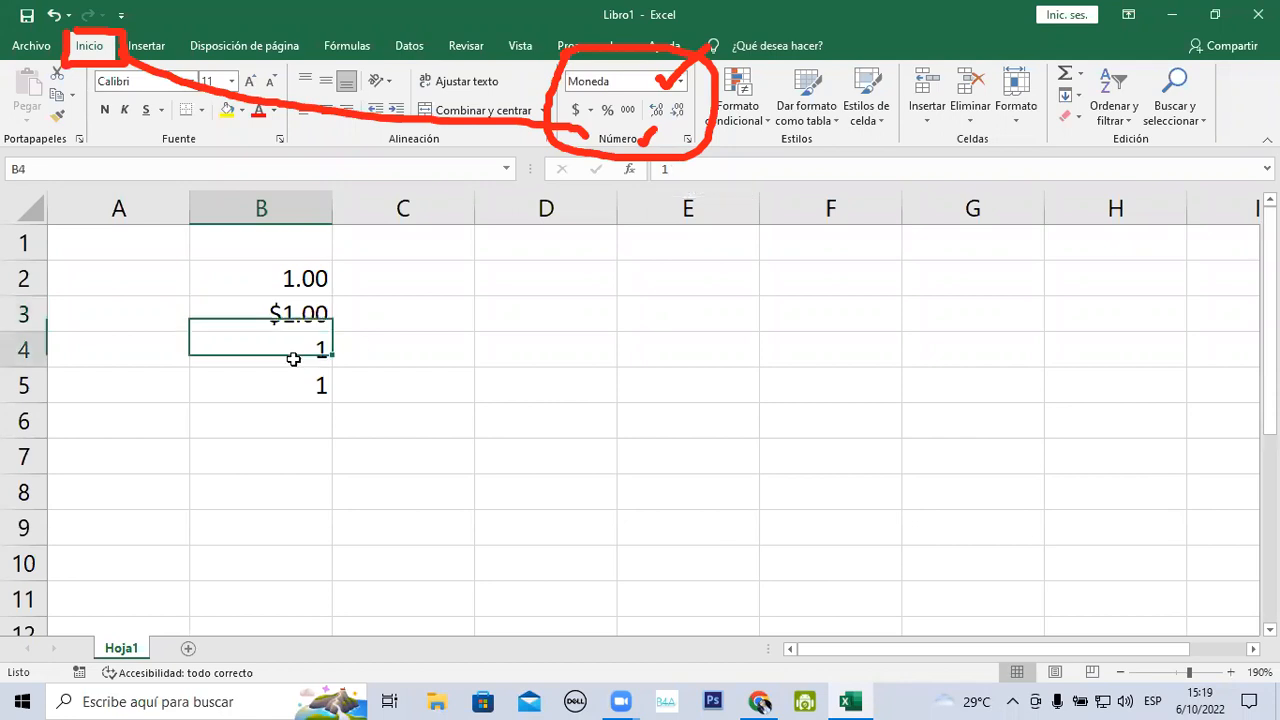
pyautogui.click(681, 82)
pyautogui.click(638, 232)
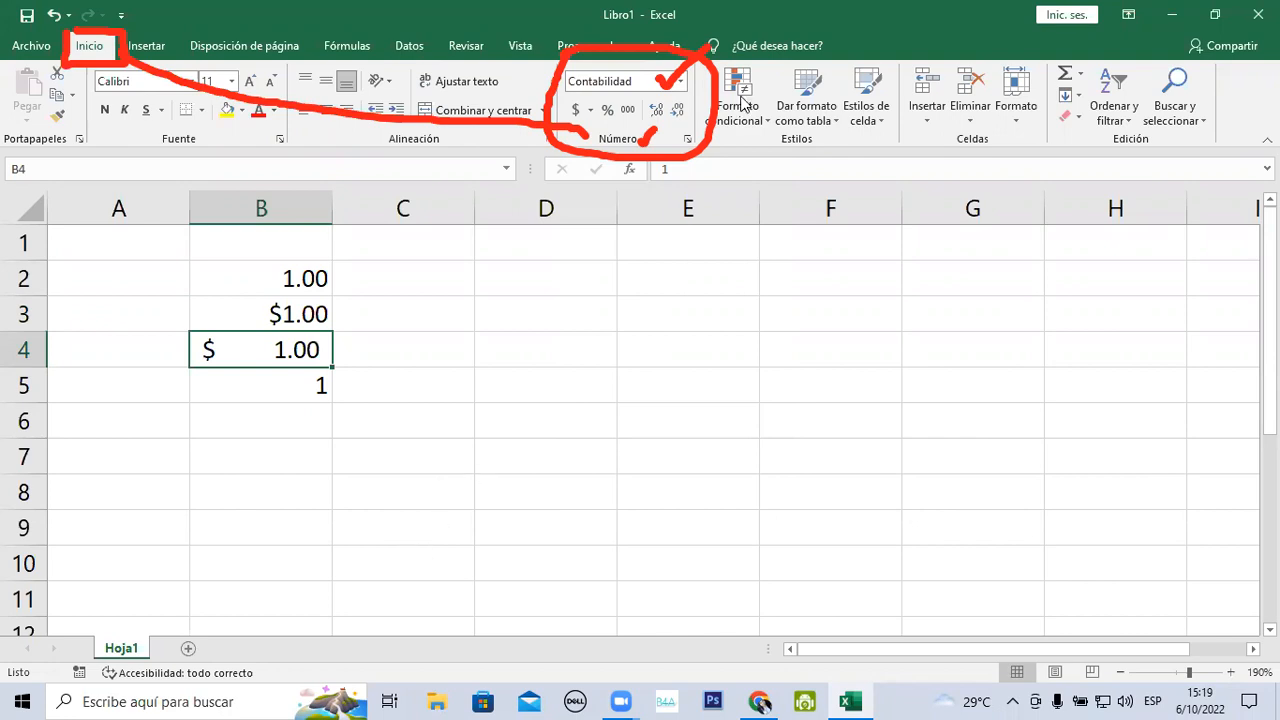
pyautogui.click(315, 387)
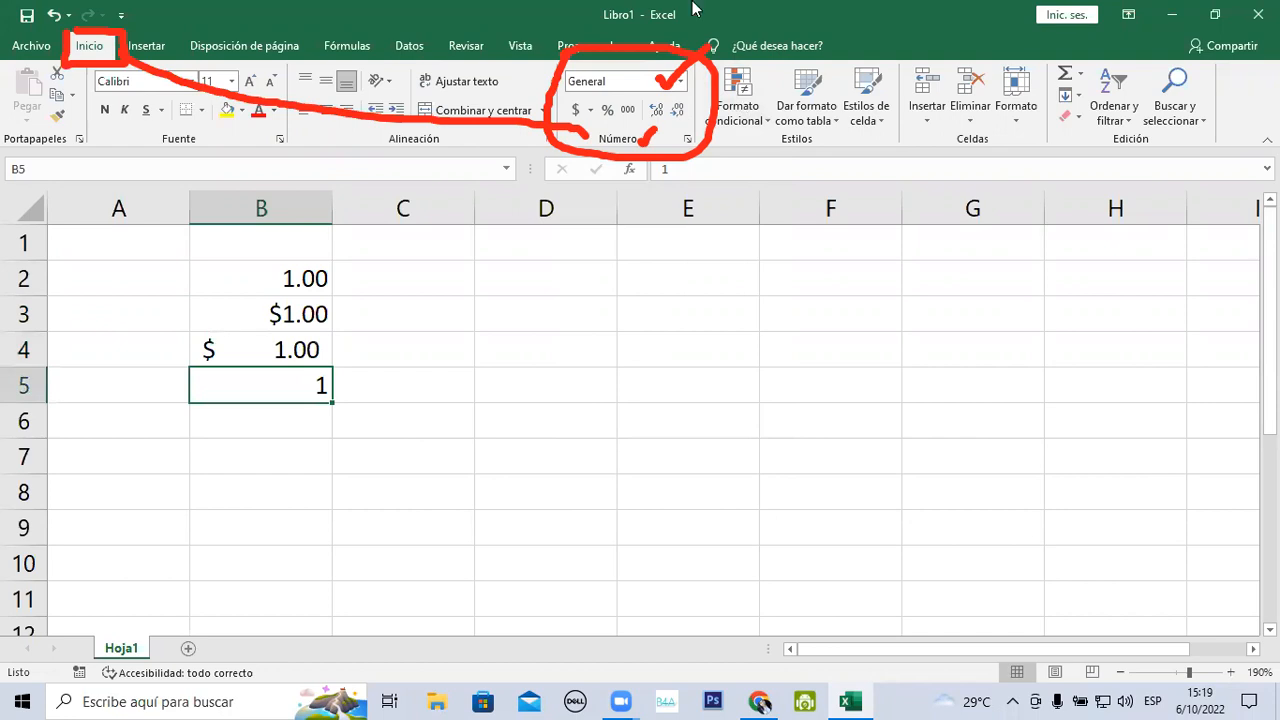
pyautogui.click(680, 82)
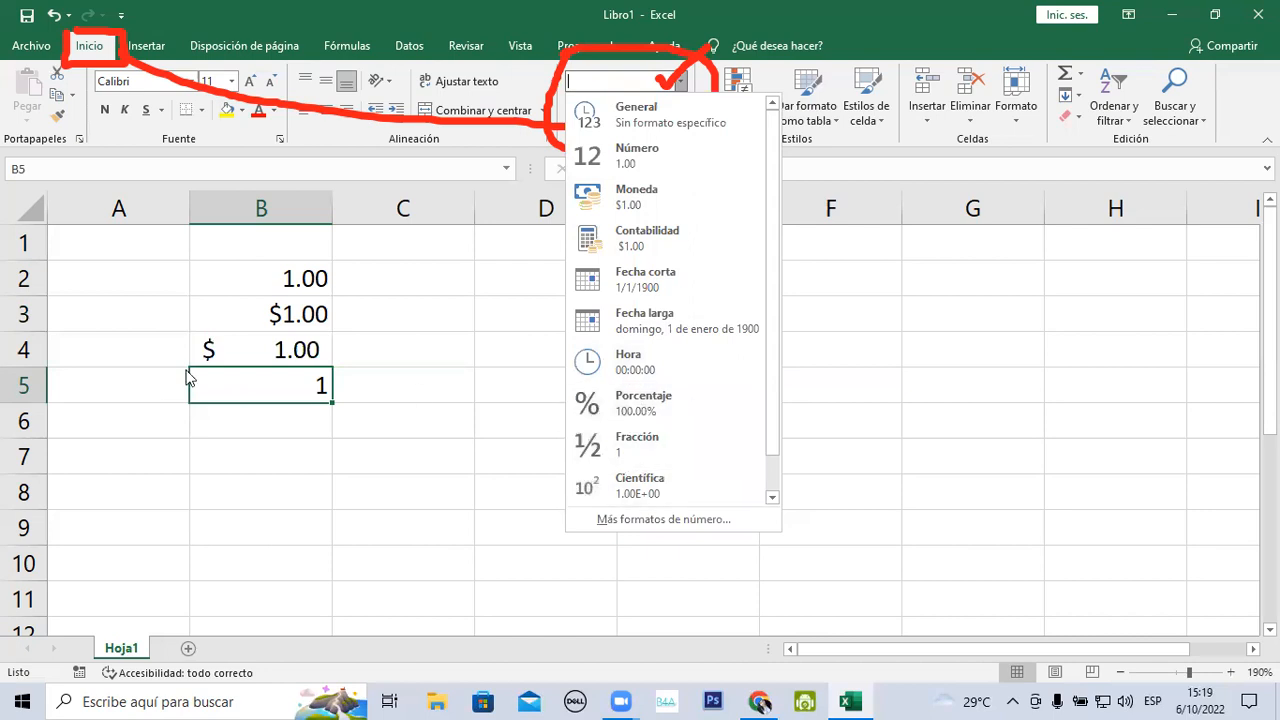
pyautogui.click(686, 395)
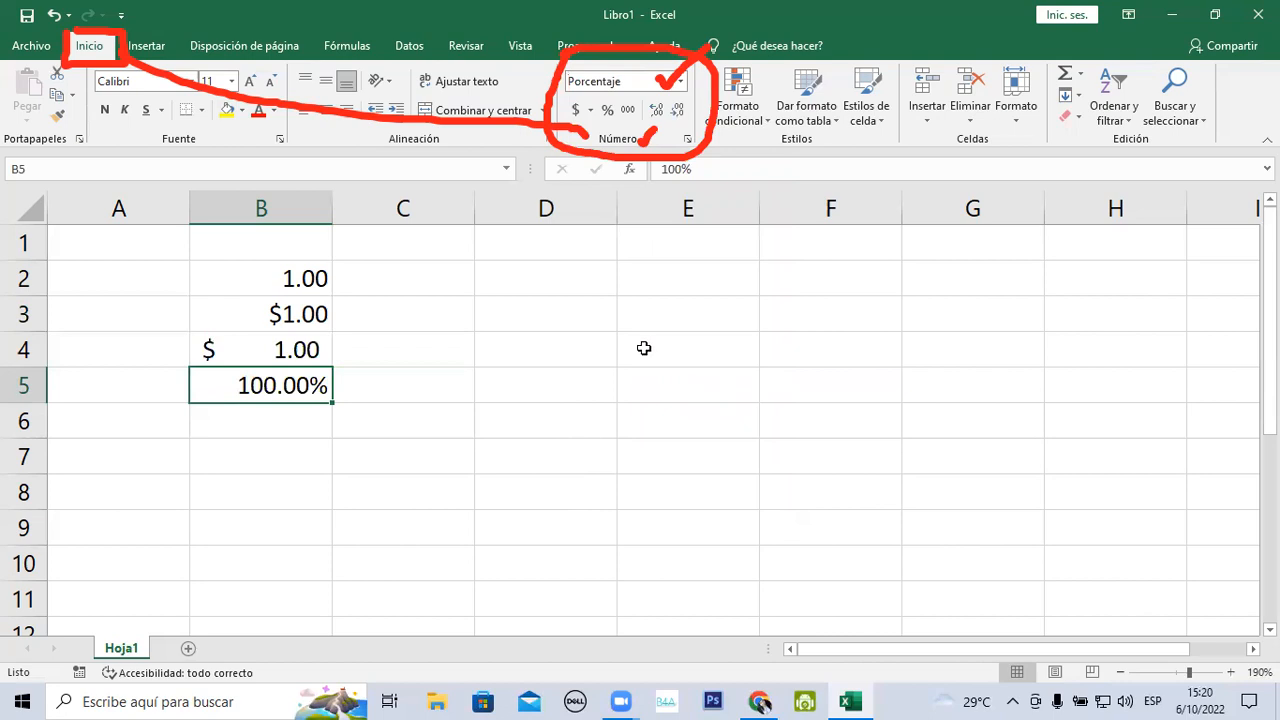
# Enter the value 2 in cell D2
pyautogui.click(603, 292)
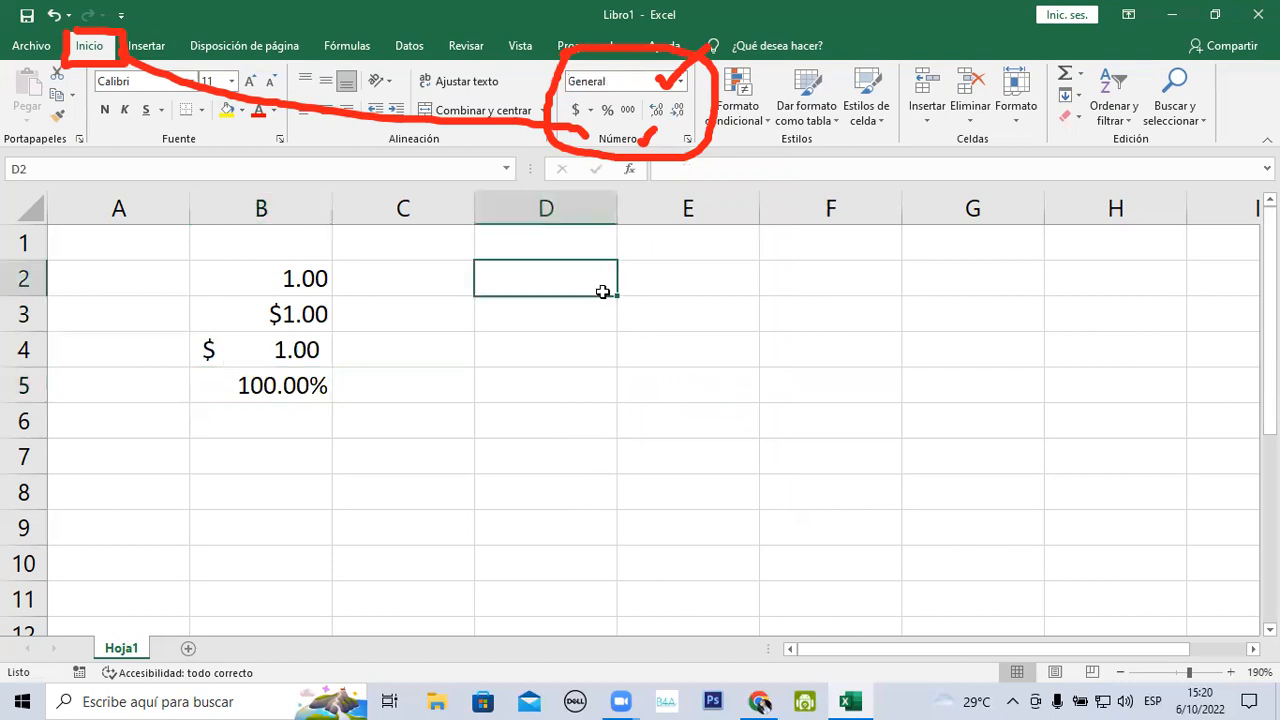
pyautogui.write('2')
pyautogui.press('Return')
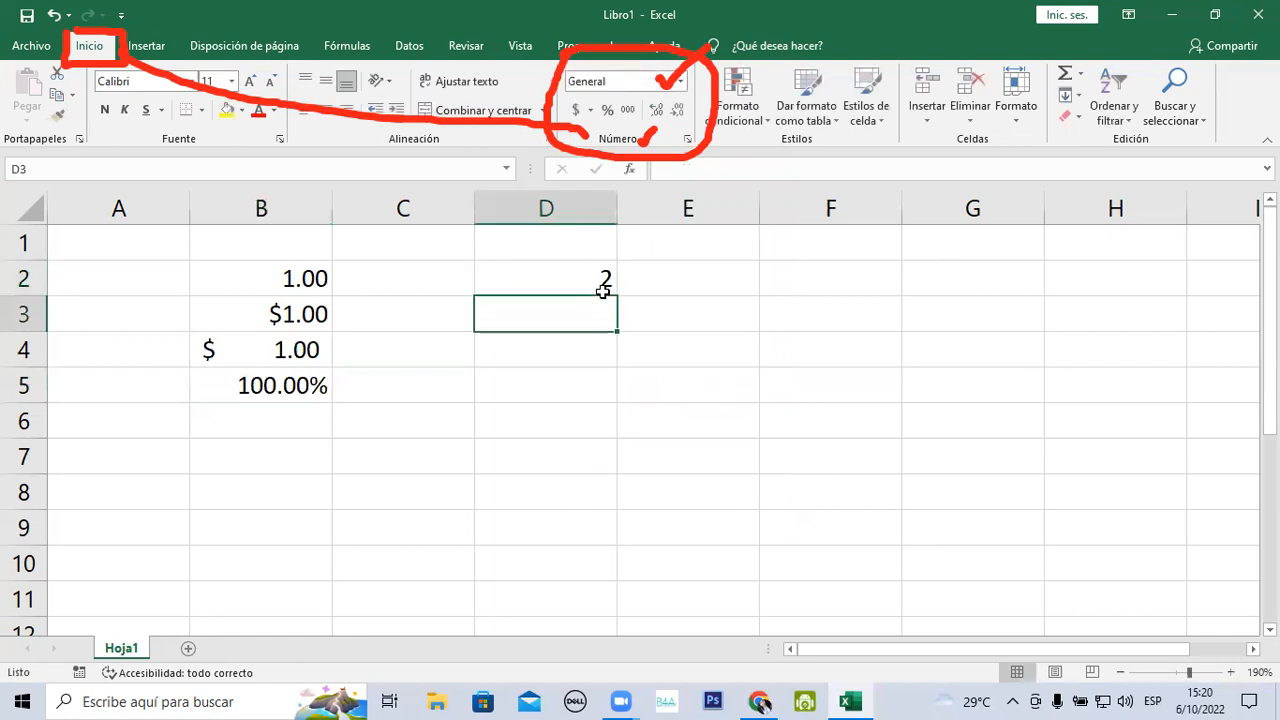
# Format cell D2 as Porcentaje
pyautogui.click(587, 281)
pyautogui.click(679, 83)
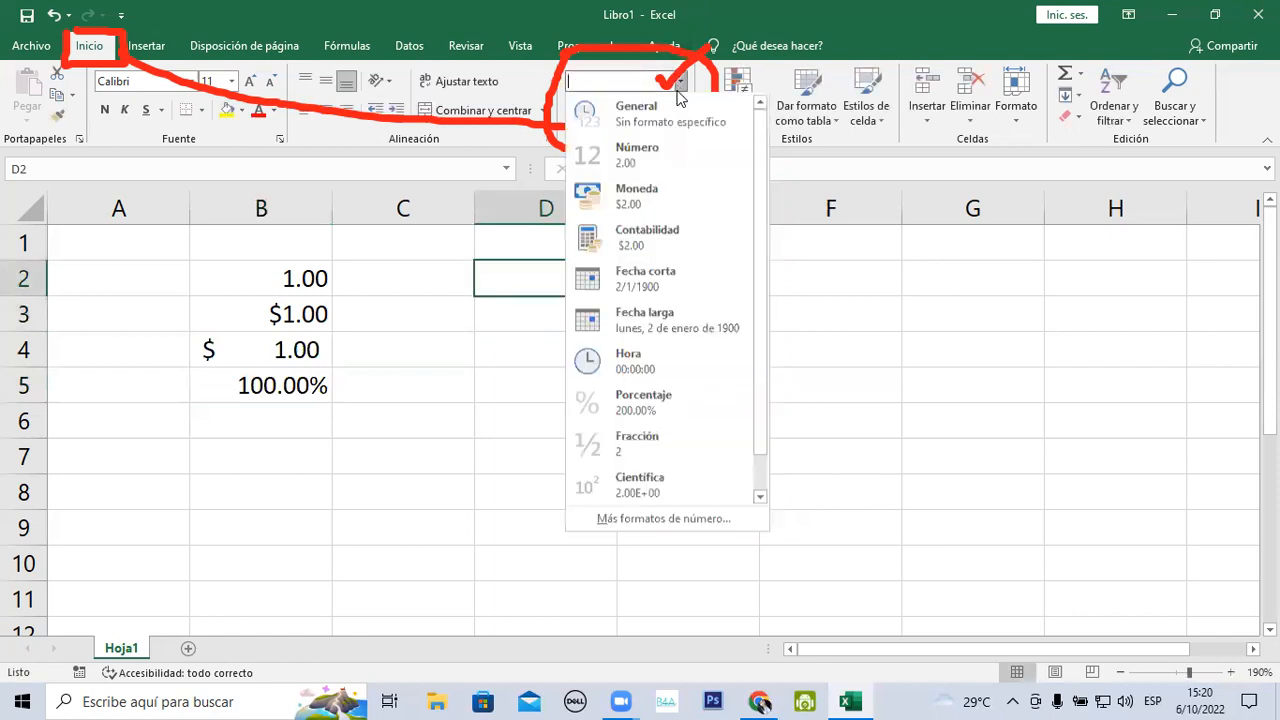
pyautogui.click(672, 426)
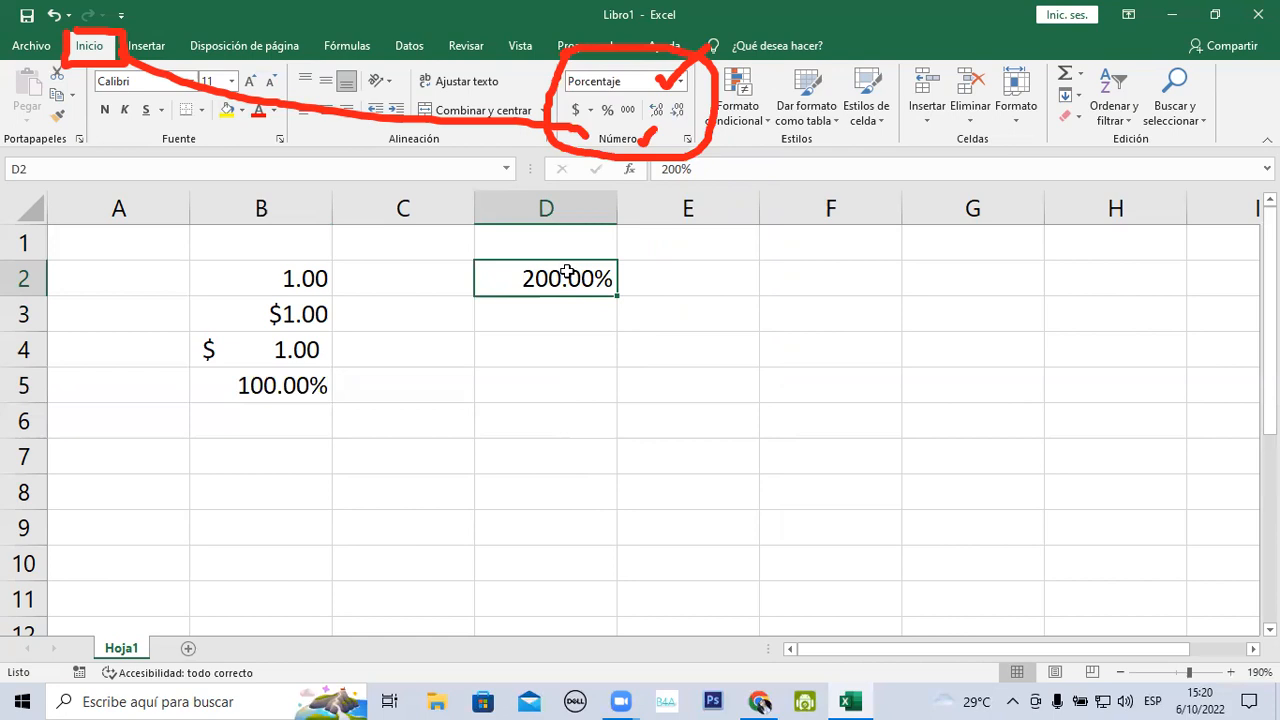
# Clear cell D2 and enter 0.2% as its new value
pyautogui.press('Delete')
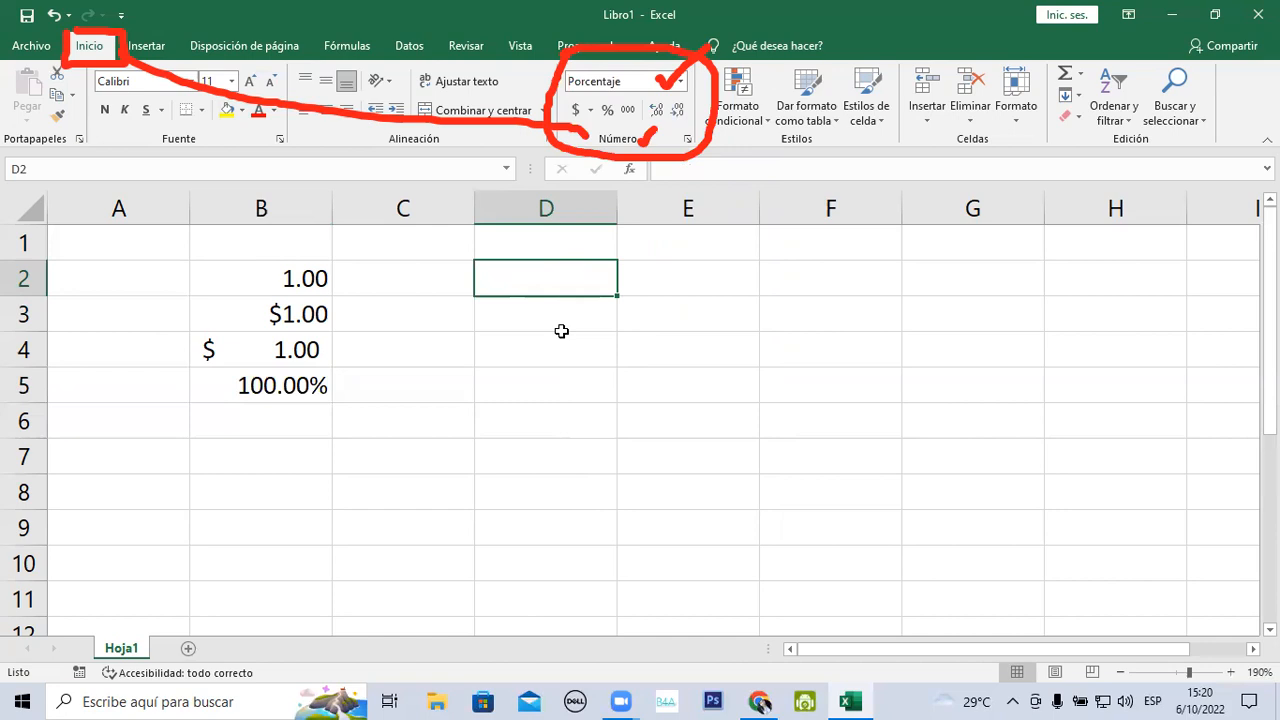
pyautogui.write('0.2')
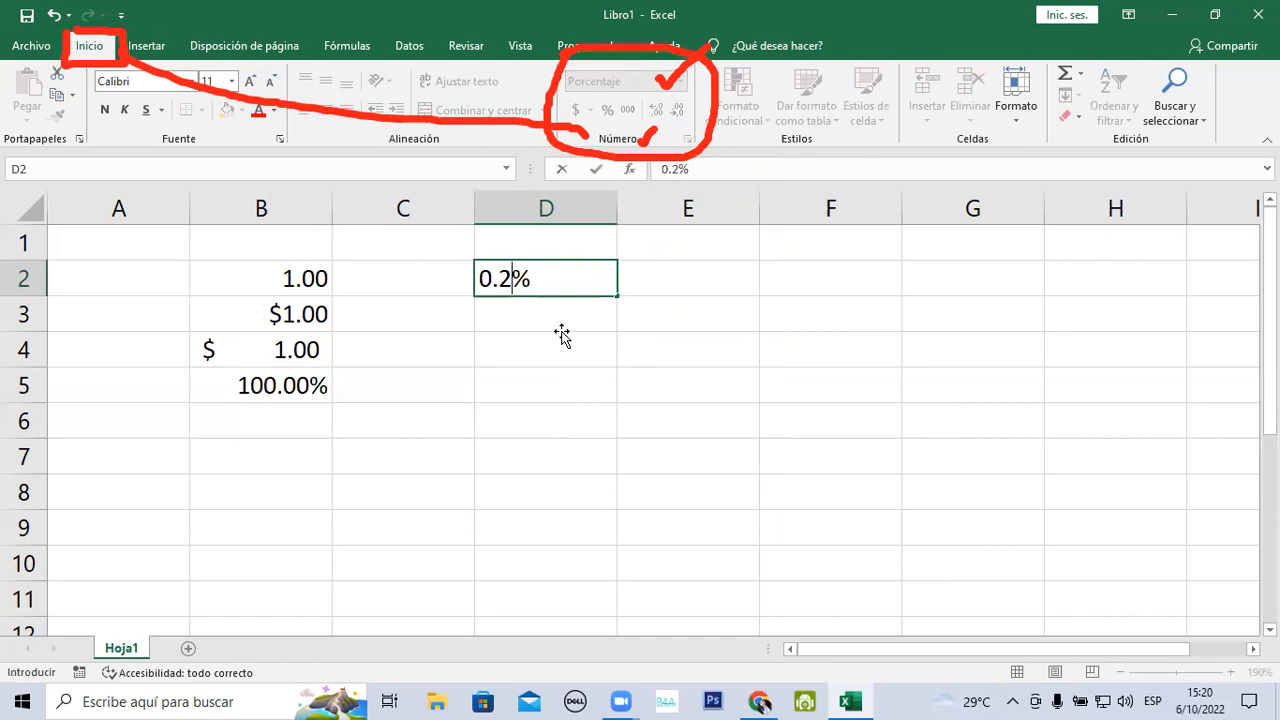
pyautogui.press('Return')
pyautogui.click(579, 277)
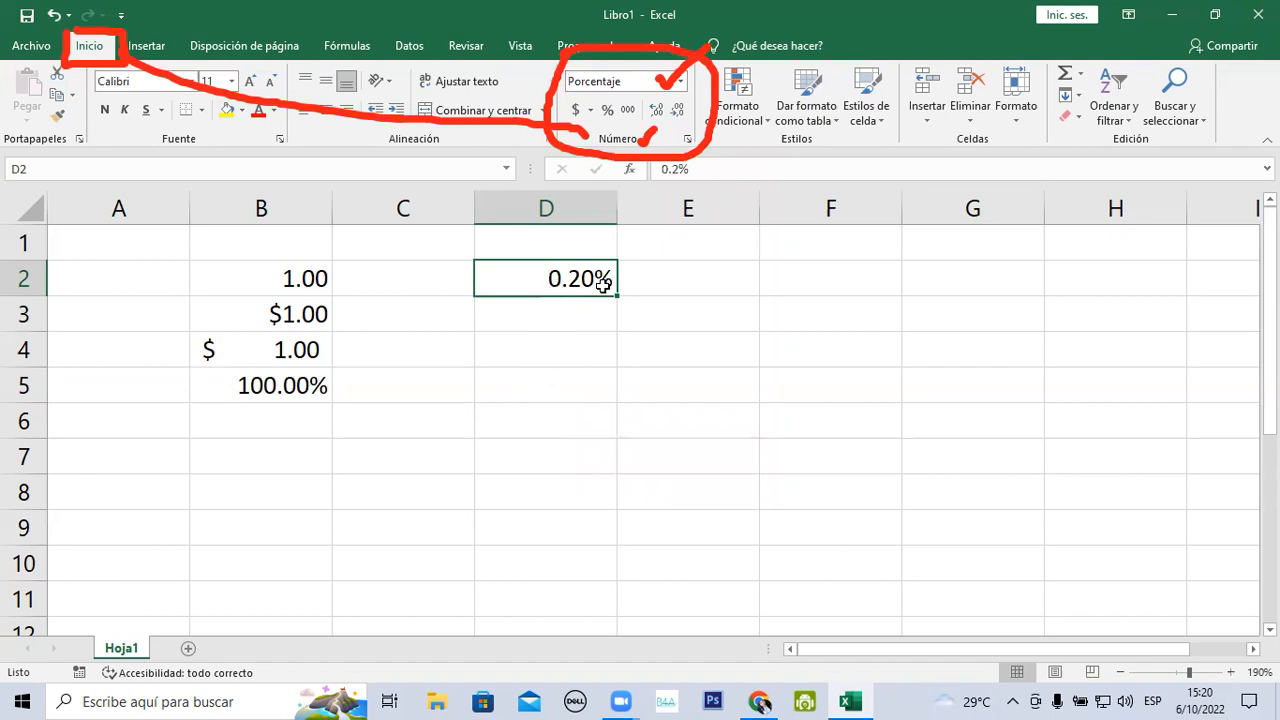
# Empty cell D2 again and enter 0.5% in it
pyautogui.press('BackSpace')
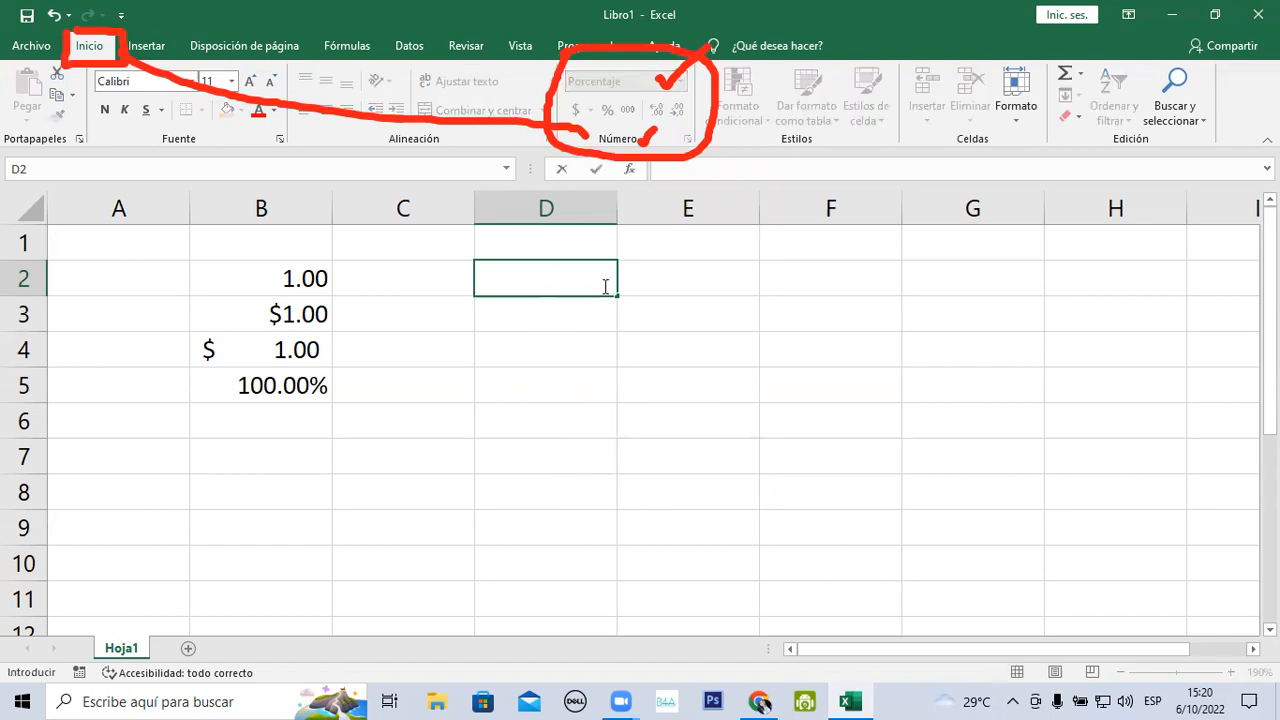
pyautogui.press('Return')
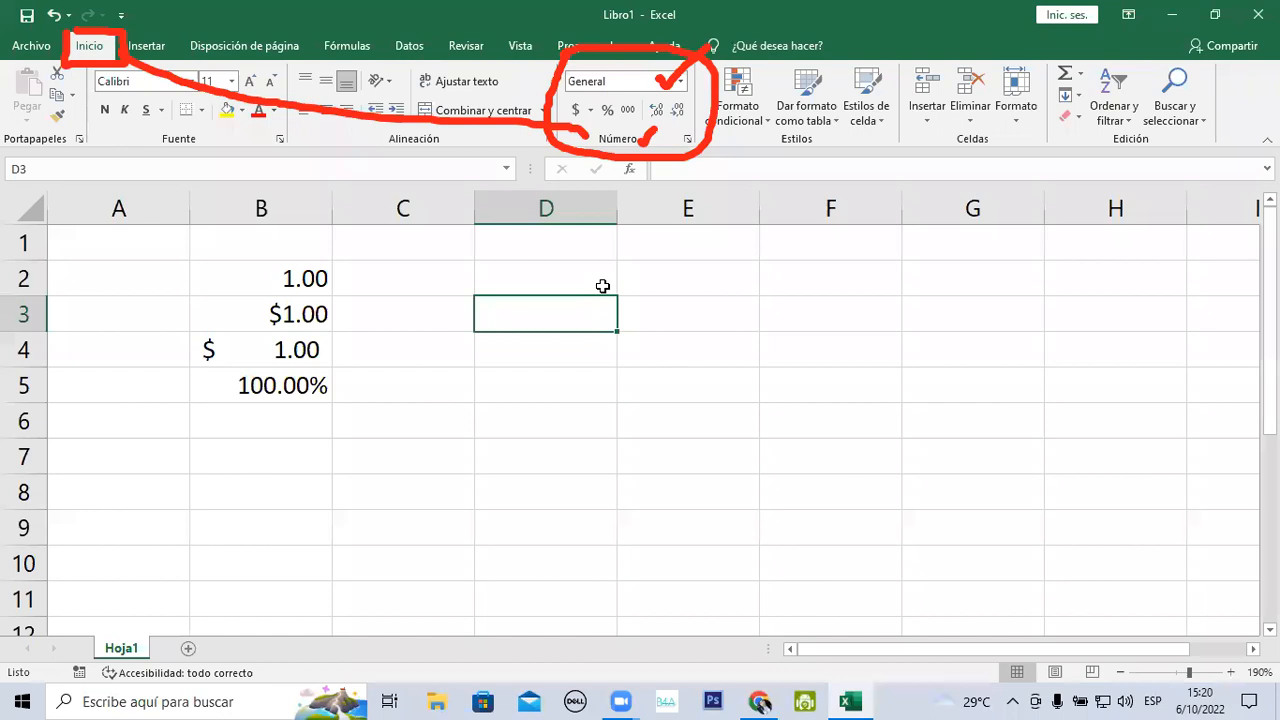
pyautogui.click(603, 286)
pyautogui.write('0.5')
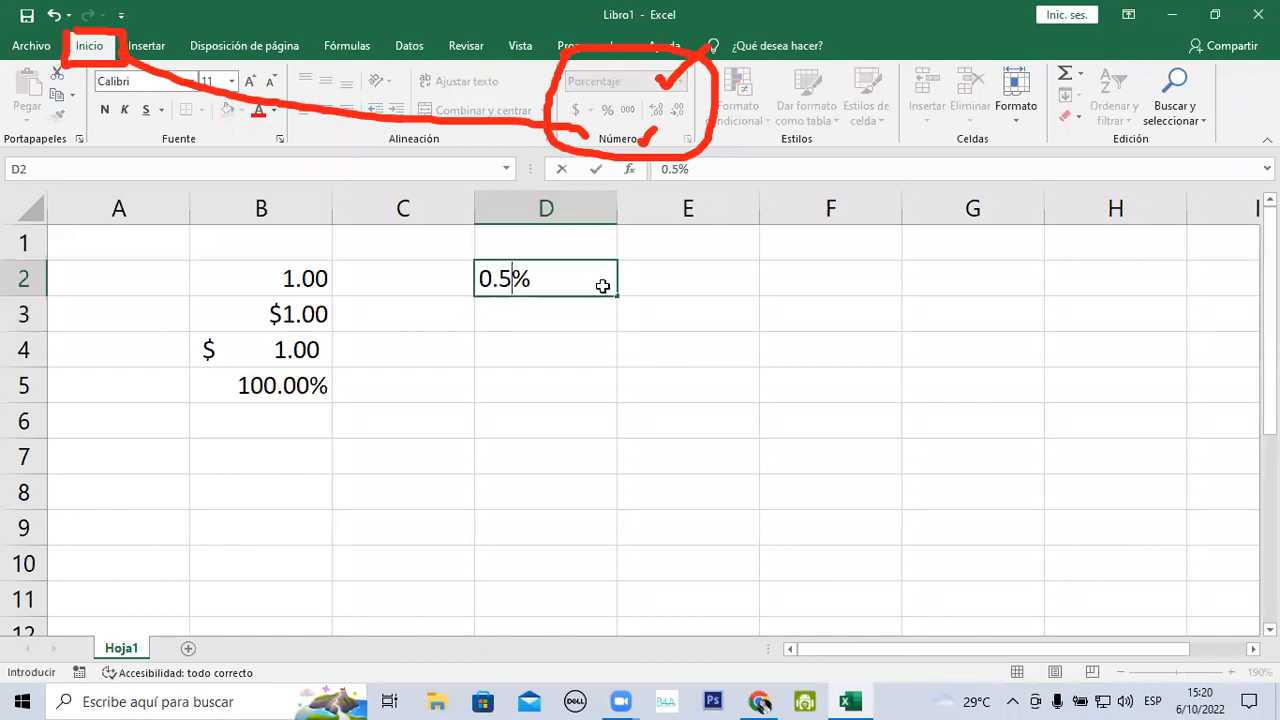
pyautogui.press('Return')
pyautogui.click(573, 278)
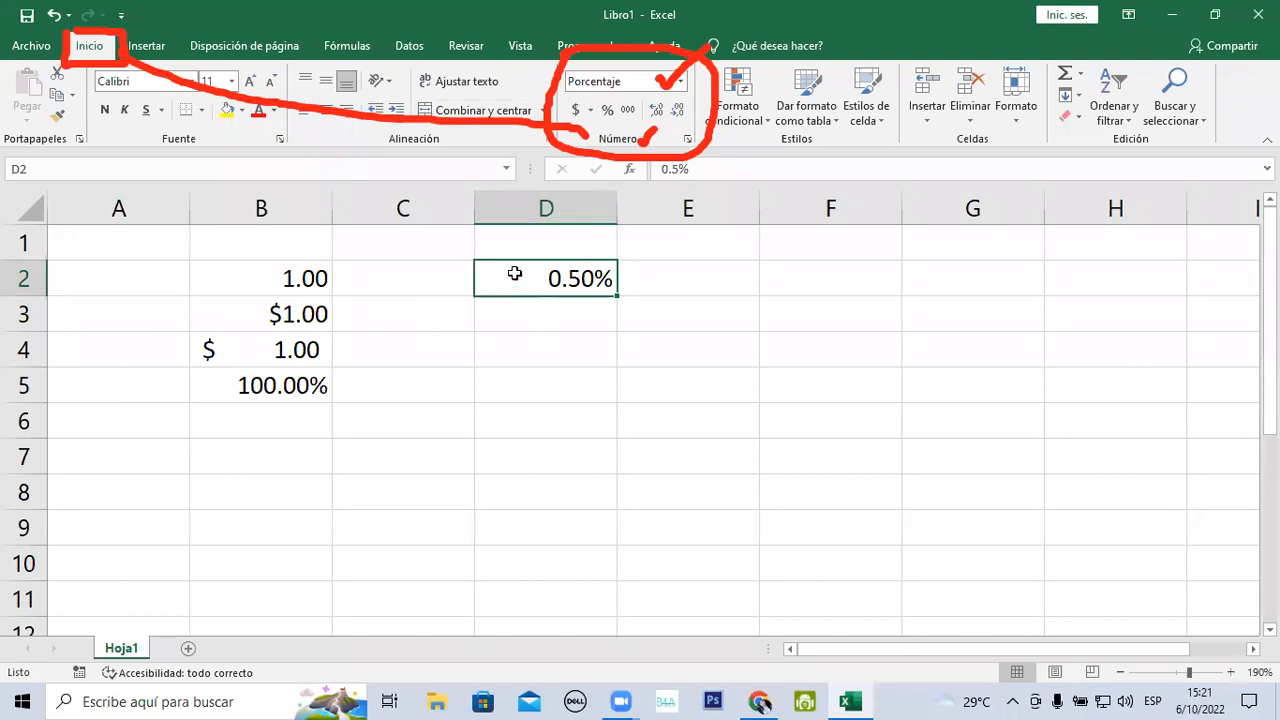
pyautogui.click(530, 316)
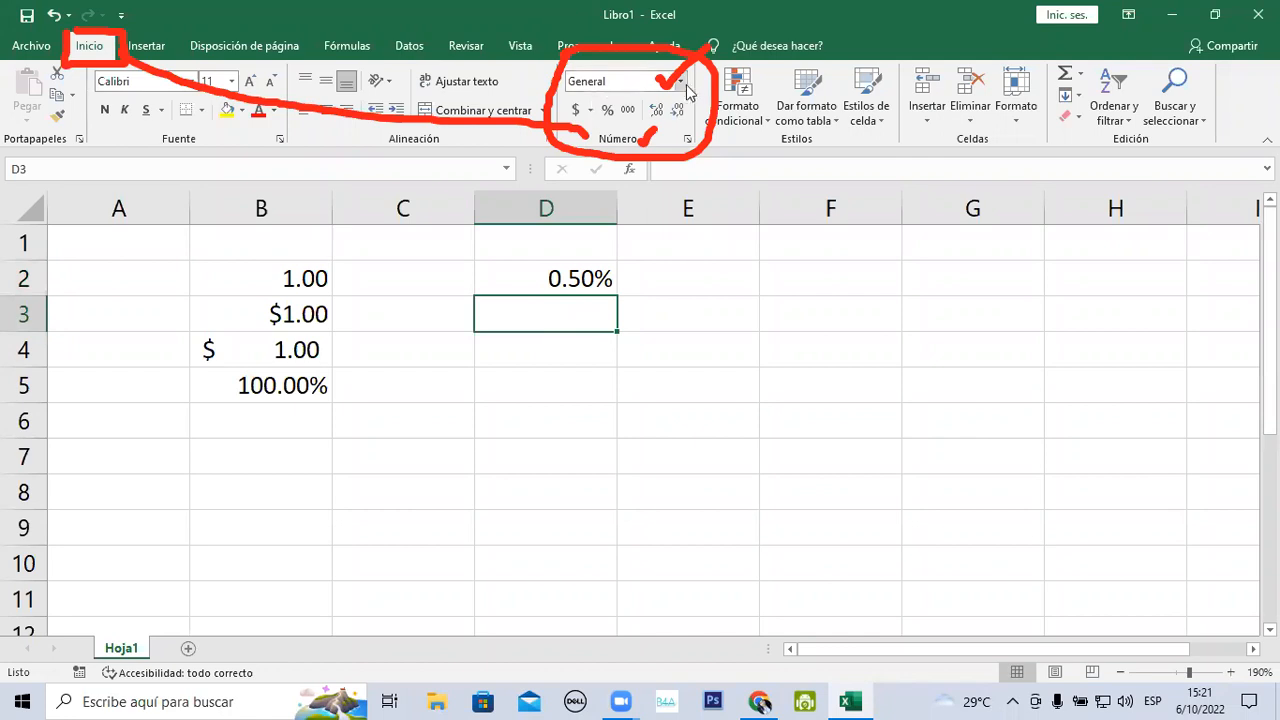
# Delete the whole 0.5% entry from cell D2, including the percent sign
pyautogui.click(575, 280)
pyautogui.doubleClick(591, 278)
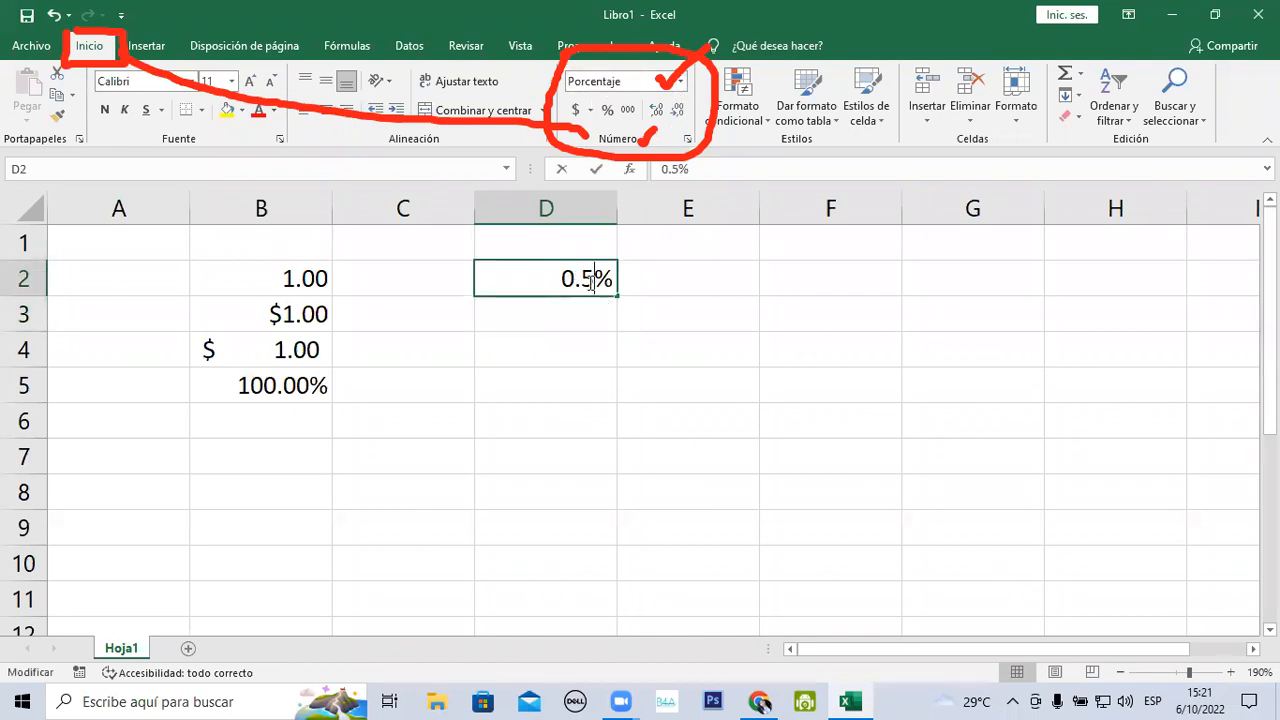
pyautogui.press('Right')
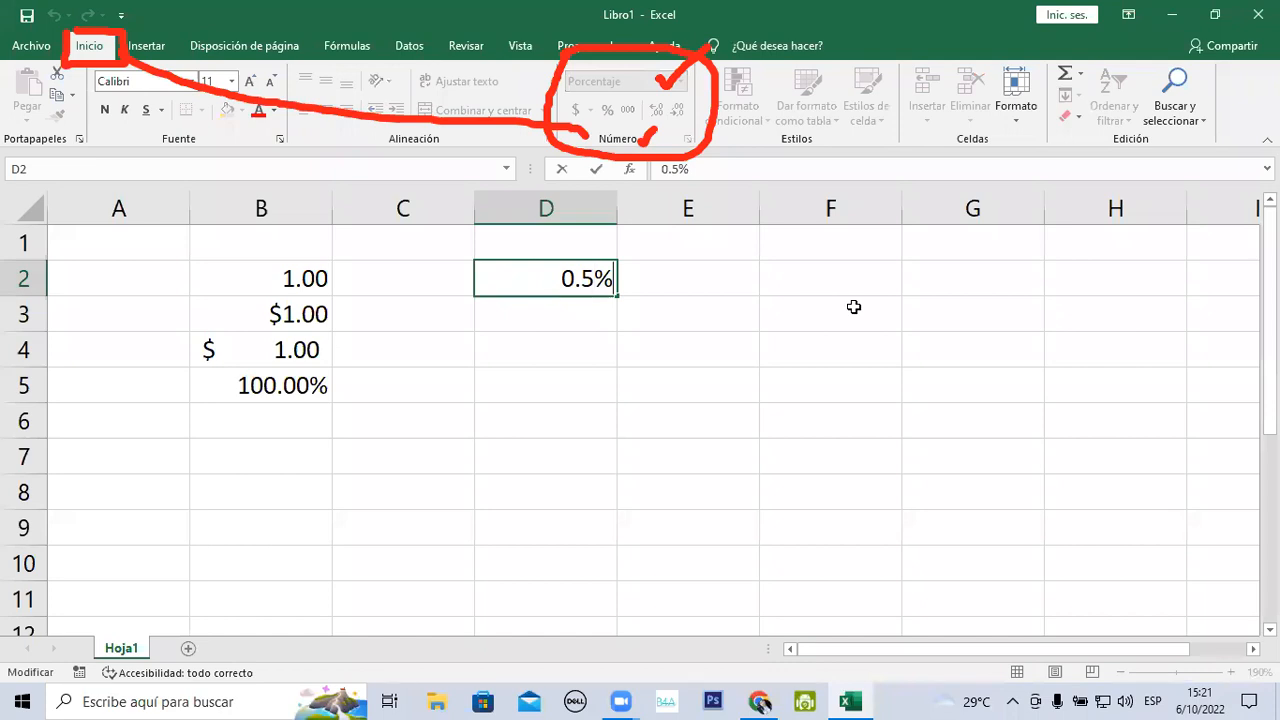
pyautogui.press('BackSpace')
pyautogui.press('BackSpace')
pyautogui.press('BackSpace')
pyautogui.press('BackSpace')
pyautogui.press('Return')
# Compare the number formats applied to the empty cells D2 and D3
pyautogui.press('Up')
pyautogui.press('Down')
pyautogui.press('Up')
pyautogui.press('Down')
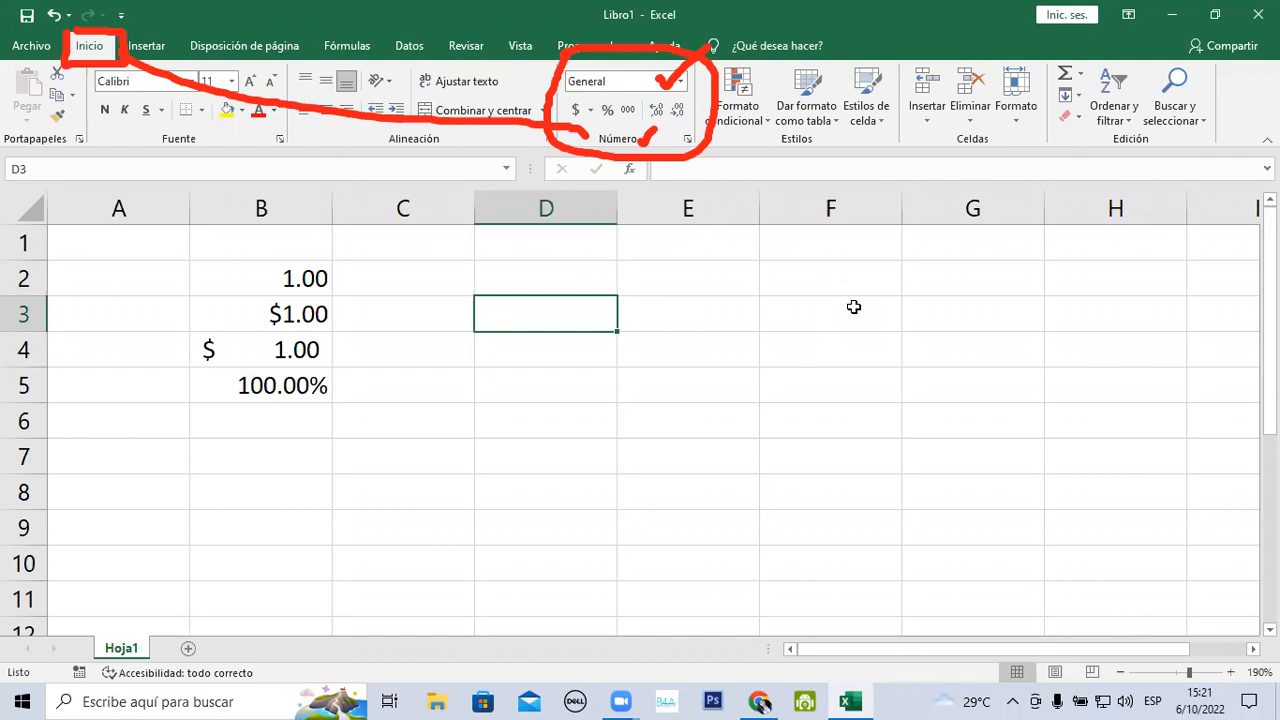
pyautogui.press('Up')
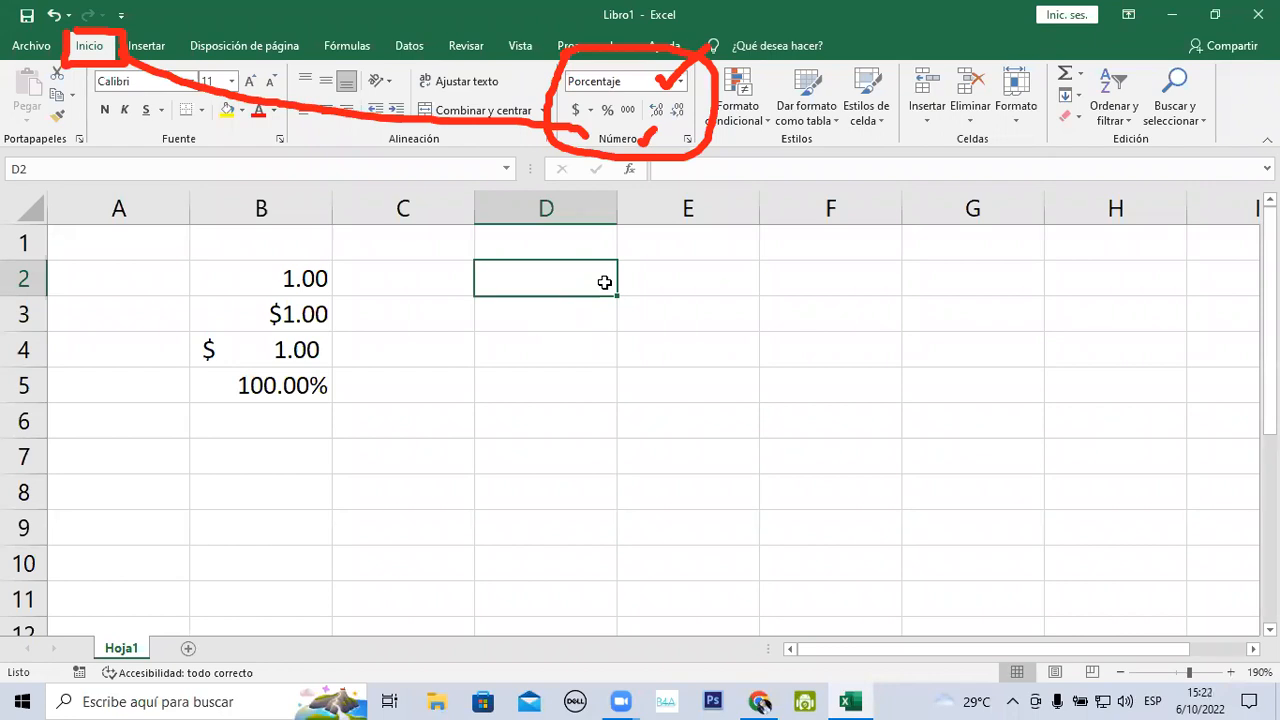
pyautogui.click(620, 357)
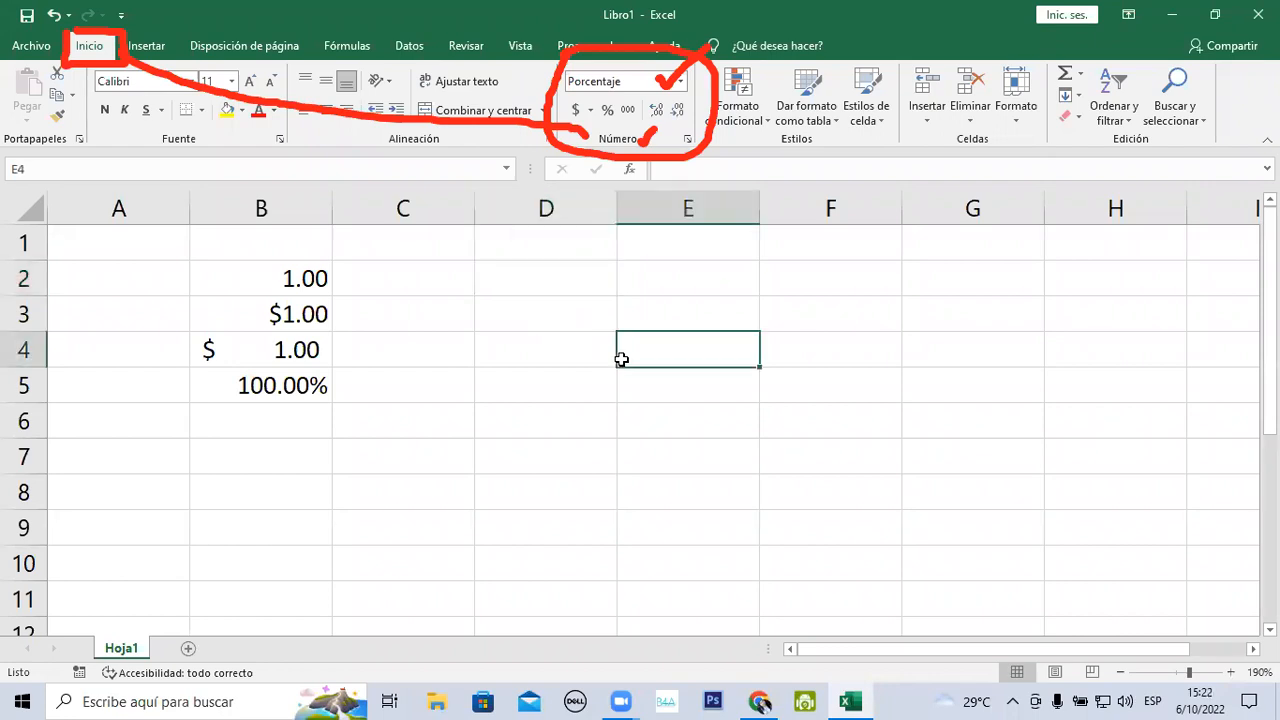
# Format the cell range D2 to D5 as Porcentaje
pyautogui.click(556, 273)
pyautogui.moveTo(556, 273); pyautogui.dragTo(548, 384)
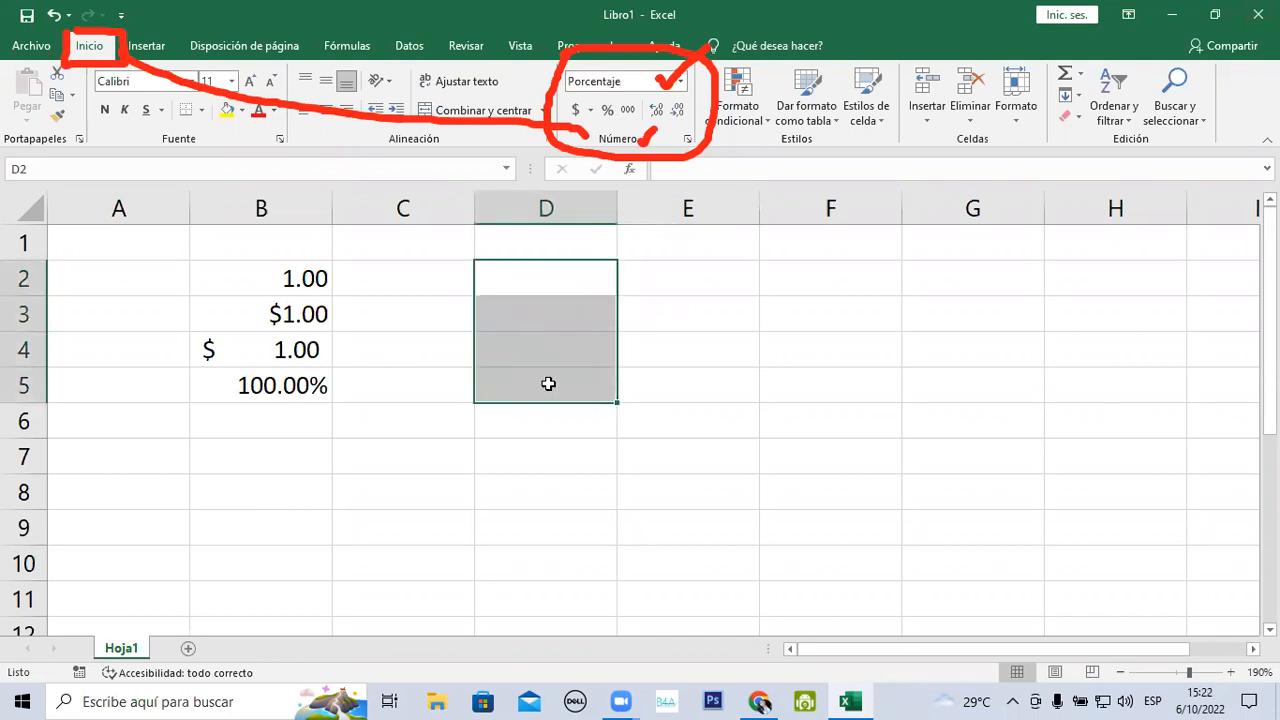
pyautogui.click(680, 81)
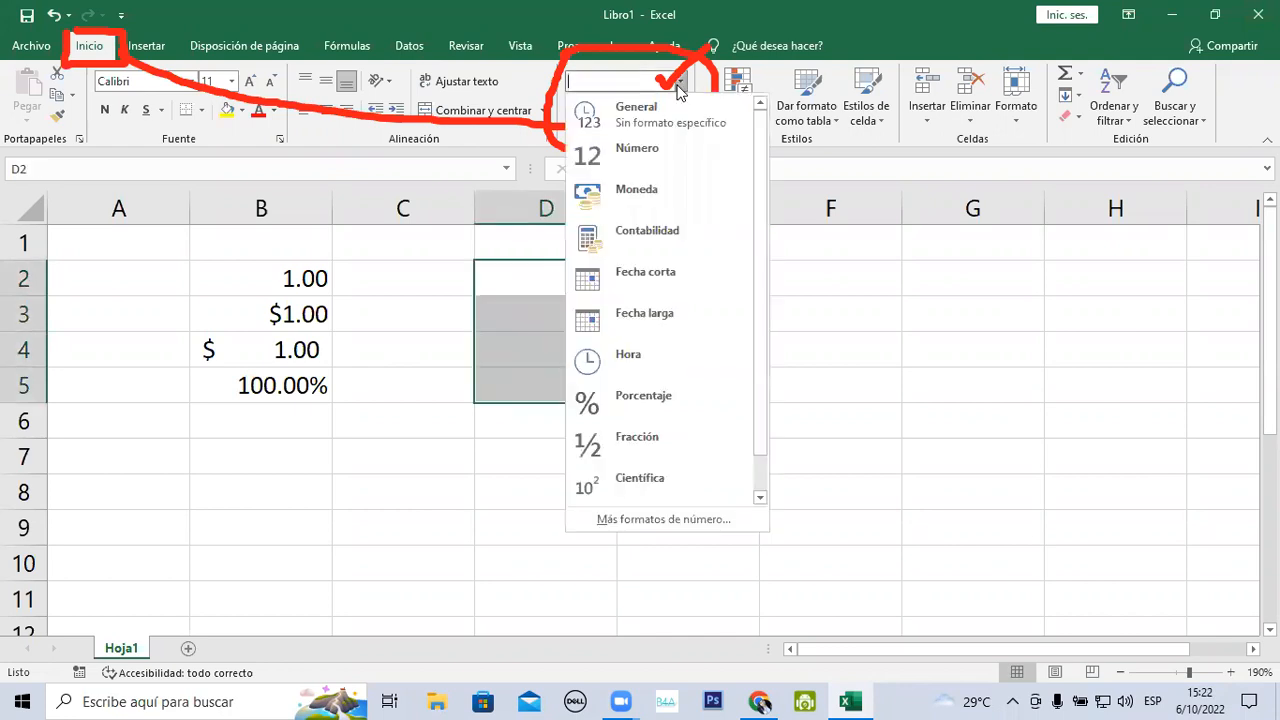
pyautogui.click(595, 389)
# Enter the percentages 0.3%, 0.6%, 0.2% and 0.1% in cells D2 to D5
pyautogui.click(563, 286)
pyautogui.moveTo(563, 286); pyautogui.dragTo(572, 280)
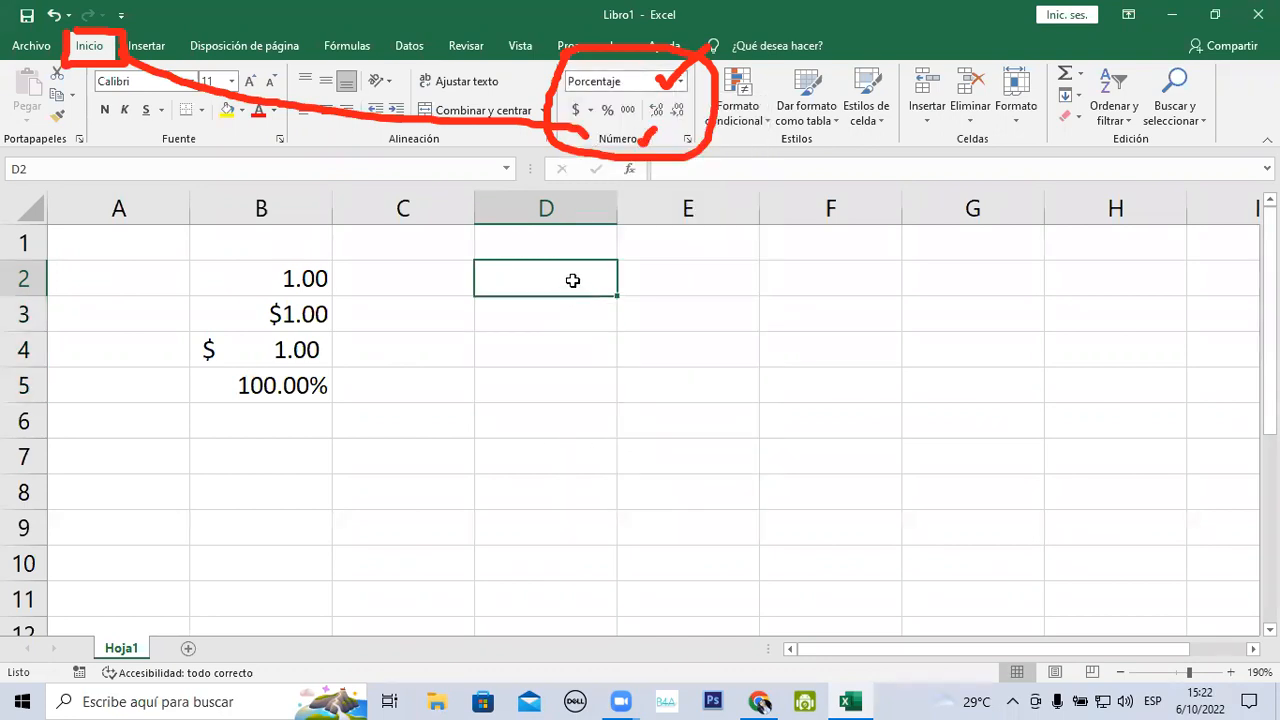
pyautogui.write('0.3')
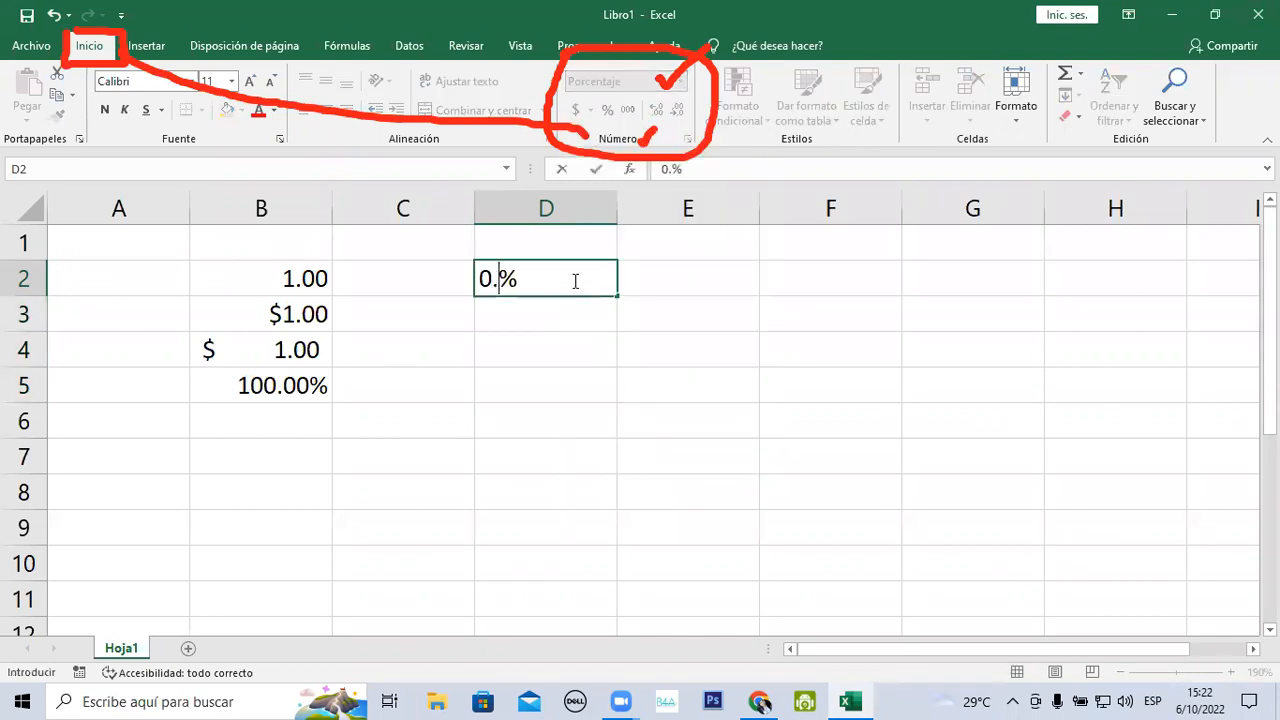
pyautogui.press('Return')
pyautogui.write('0.6')
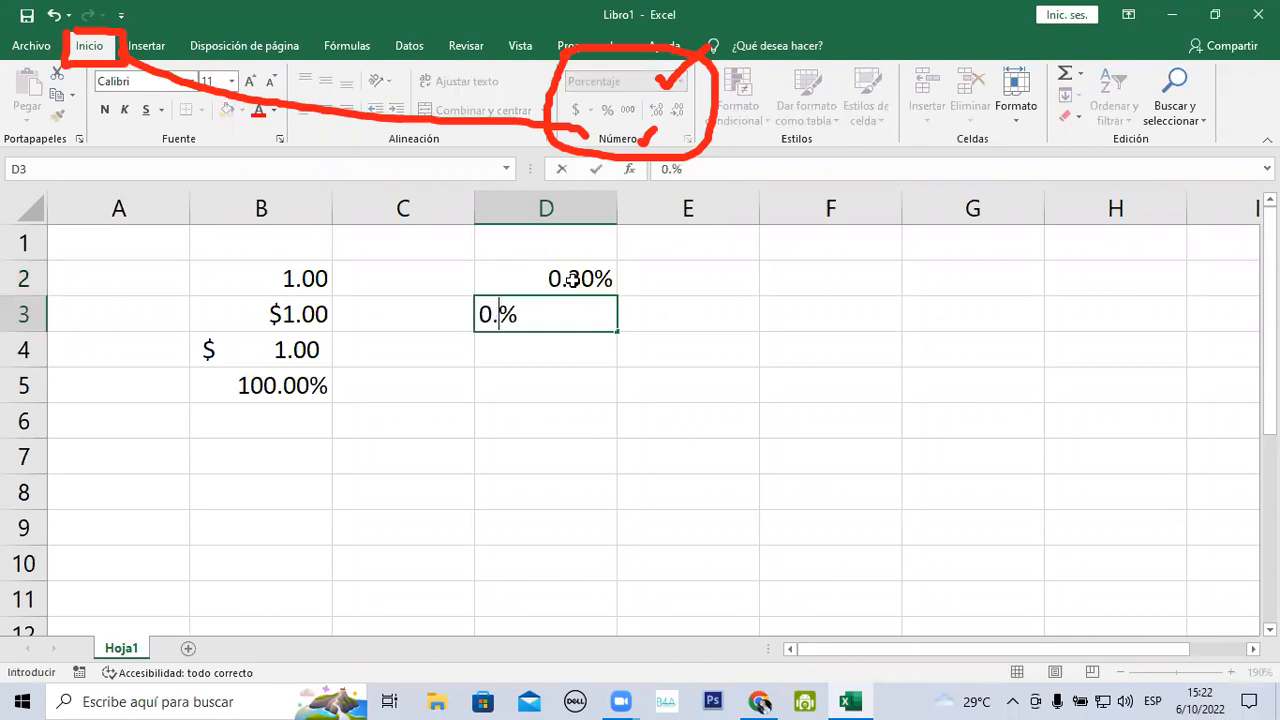
pyautogui.press('Return')
pyautogui.write('0.2')
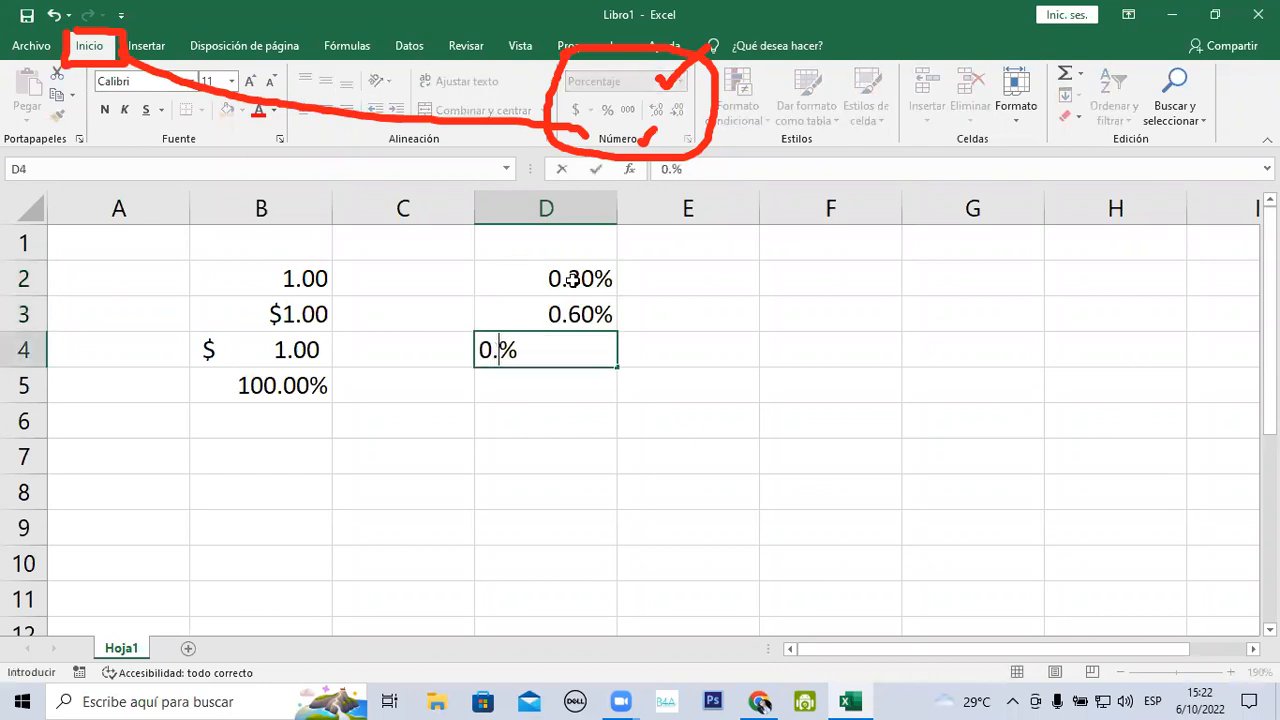
pyautogui.press('Return')
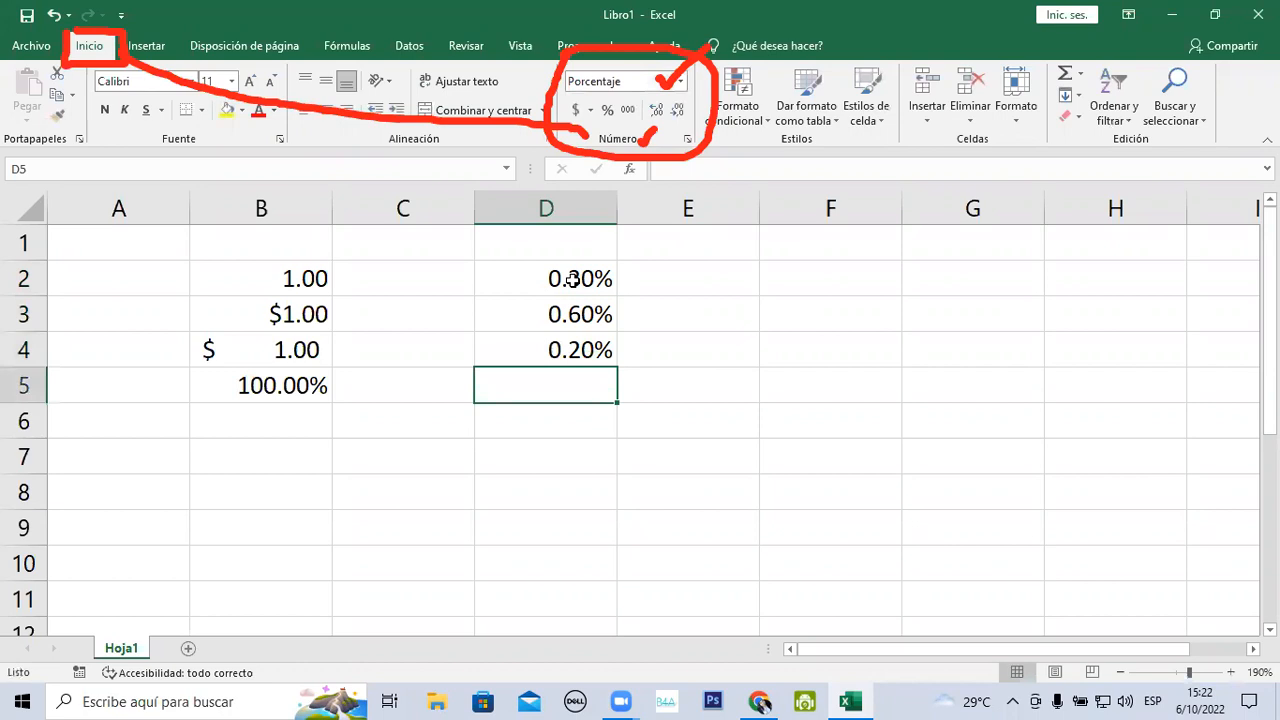
pyautogui.write('0.1')
pyautogui.press('Return')
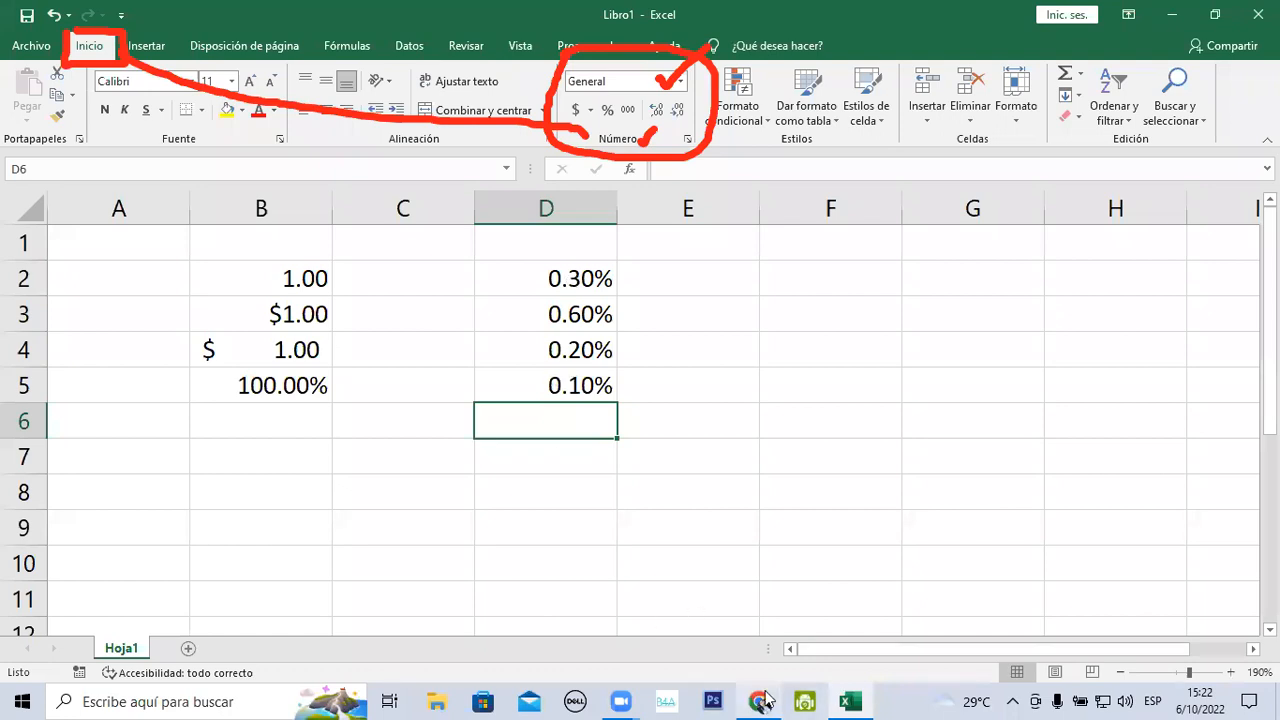
# Switch to Chrome and review the clase-2-excel.pptx slides on the justification, objective, concepts, and data format definition and types
pyautogui.click(760, 702)
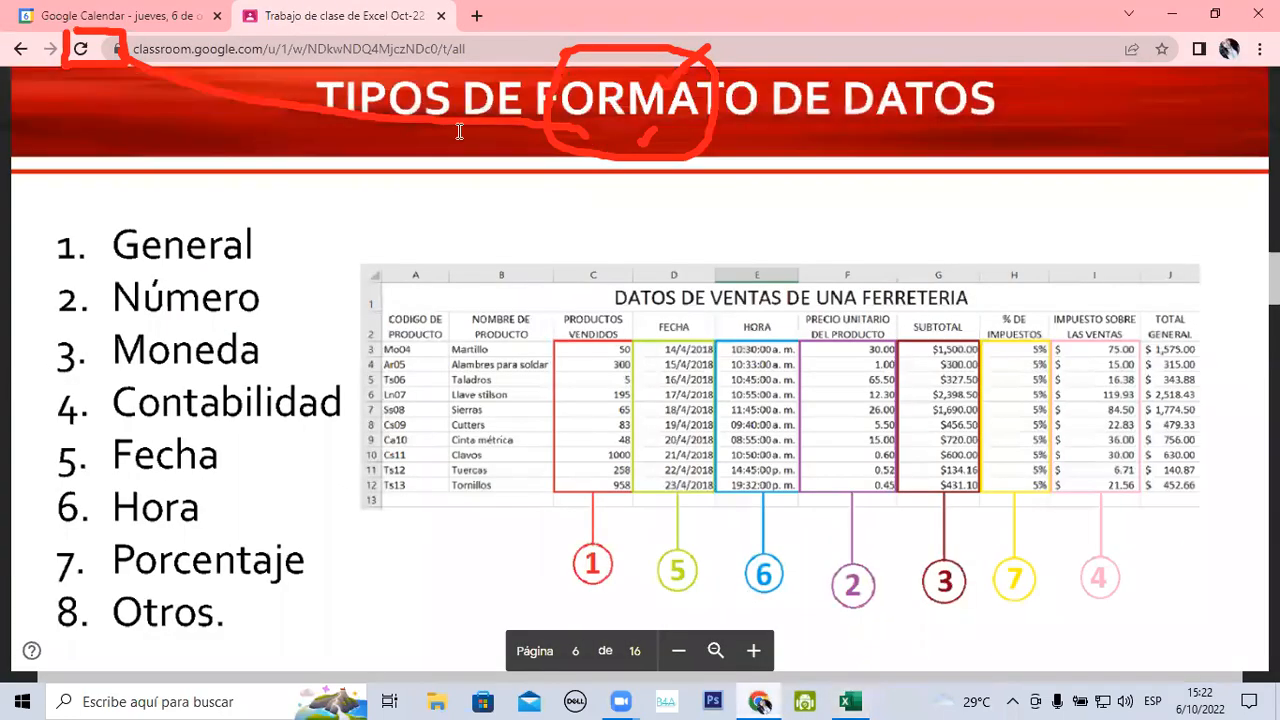
pyautogui.scroll(5, 1022, 455)
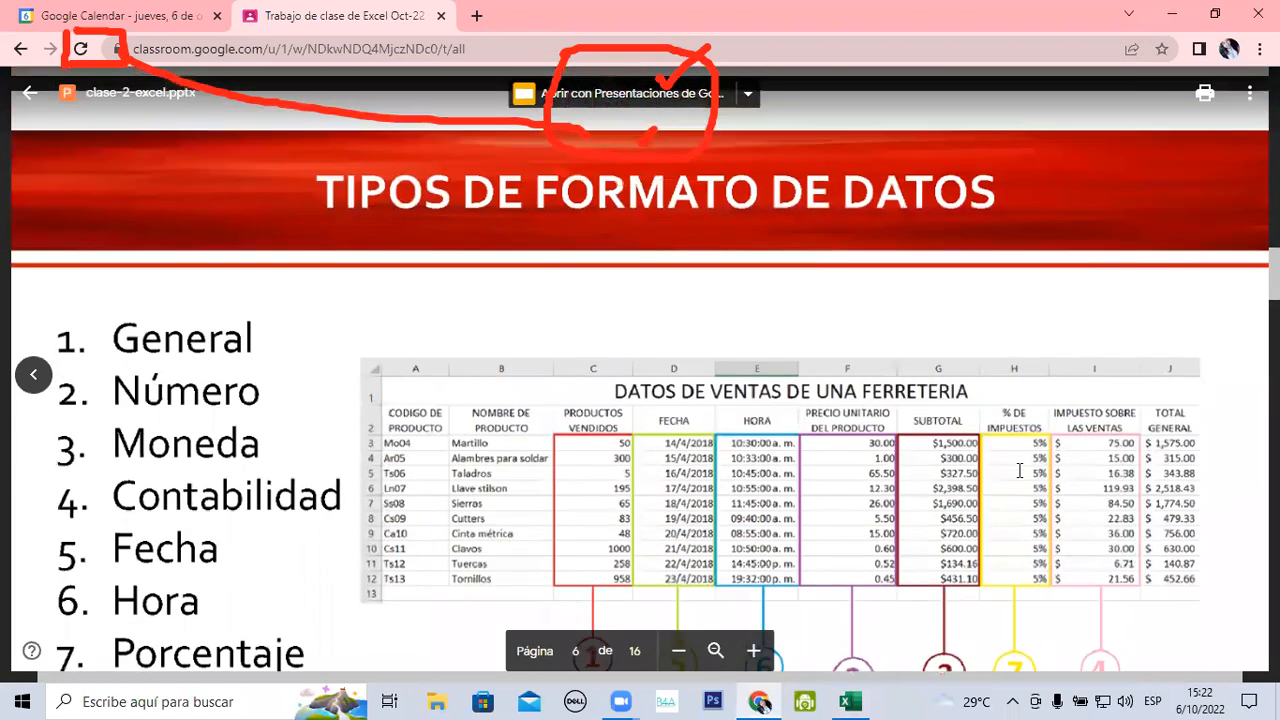
pyautogui.scroll(5, 1020, 470)
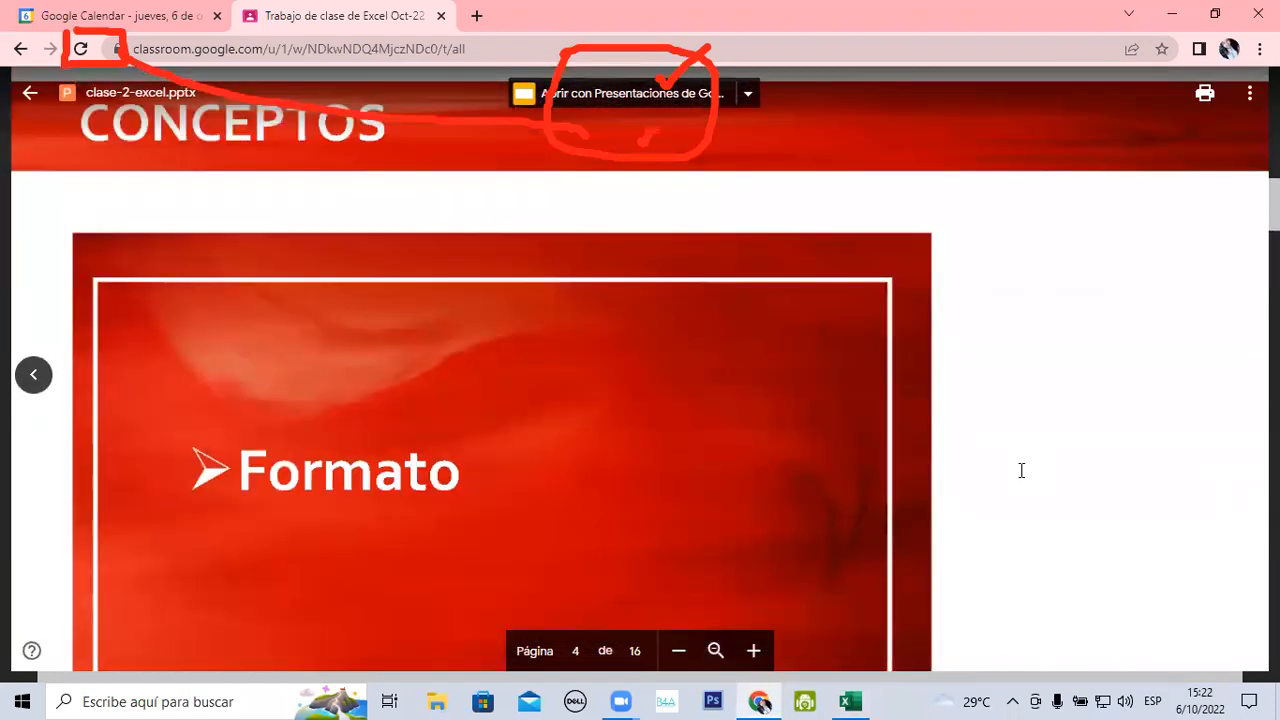
pyautogui.scroll(5, 1023, 470)
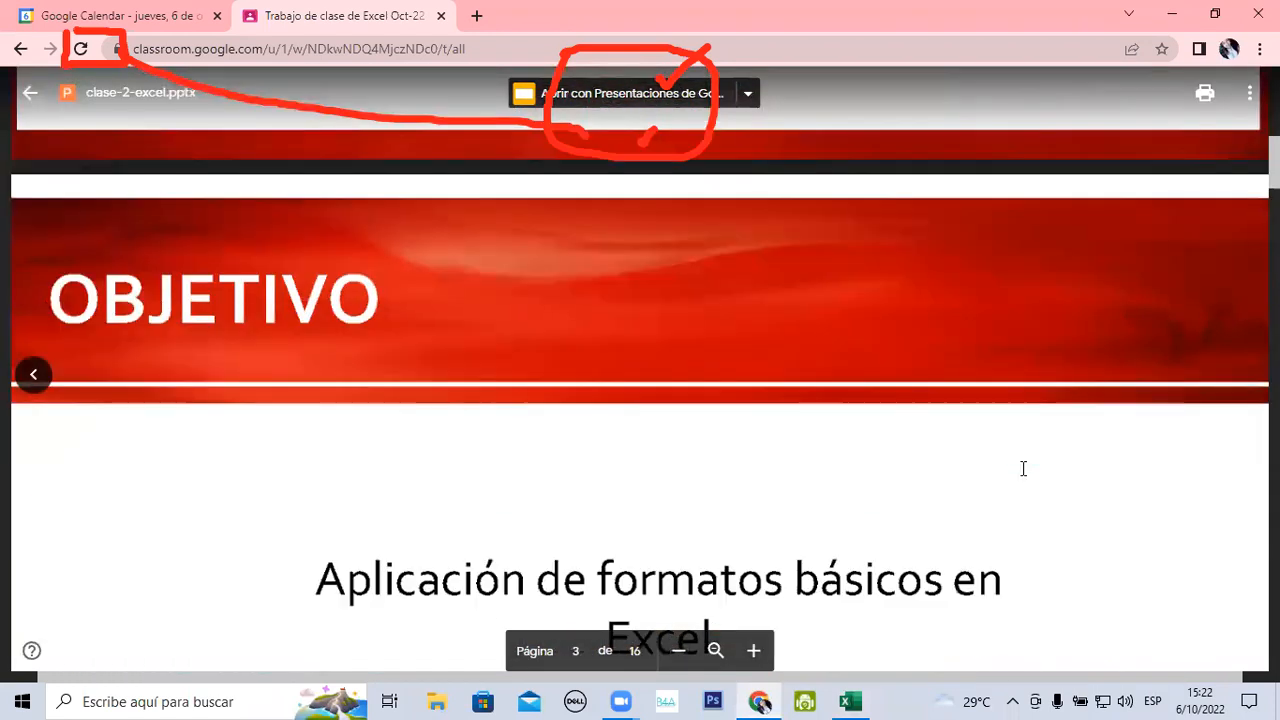
pyautogui.scroll(5, 1023, 469)
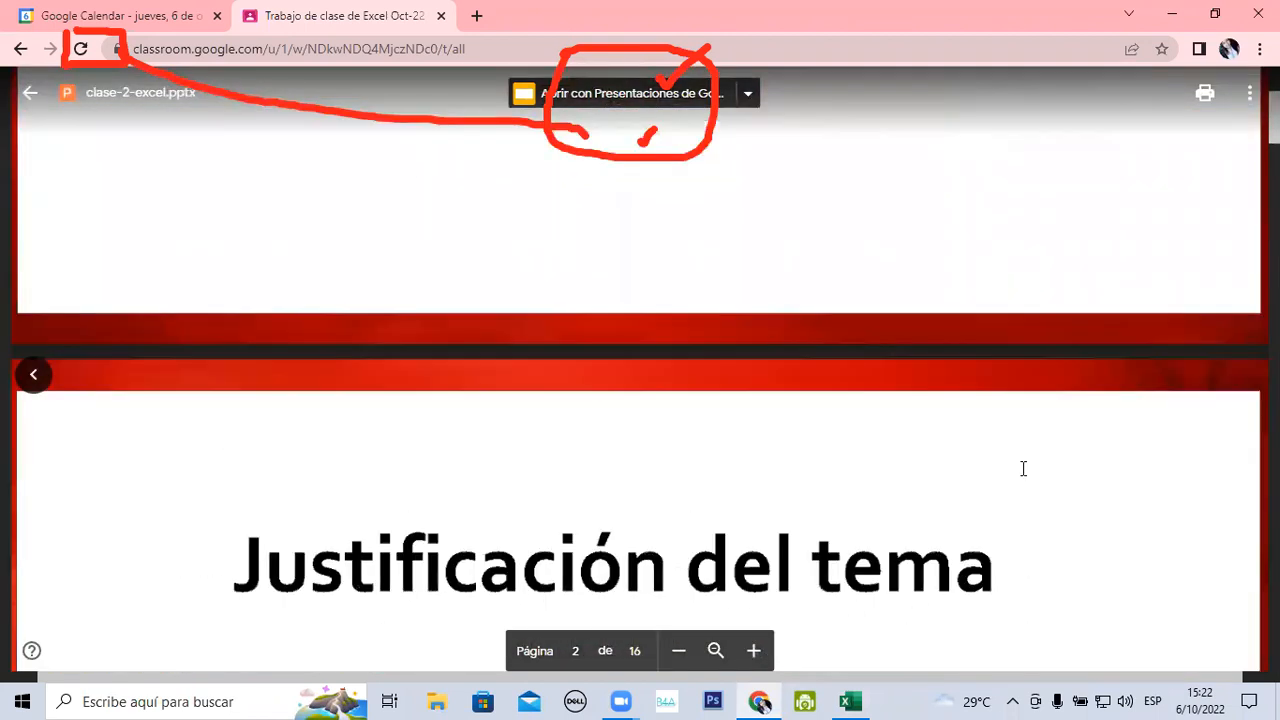
pyautogui.scroll(-8, 1023, 469)
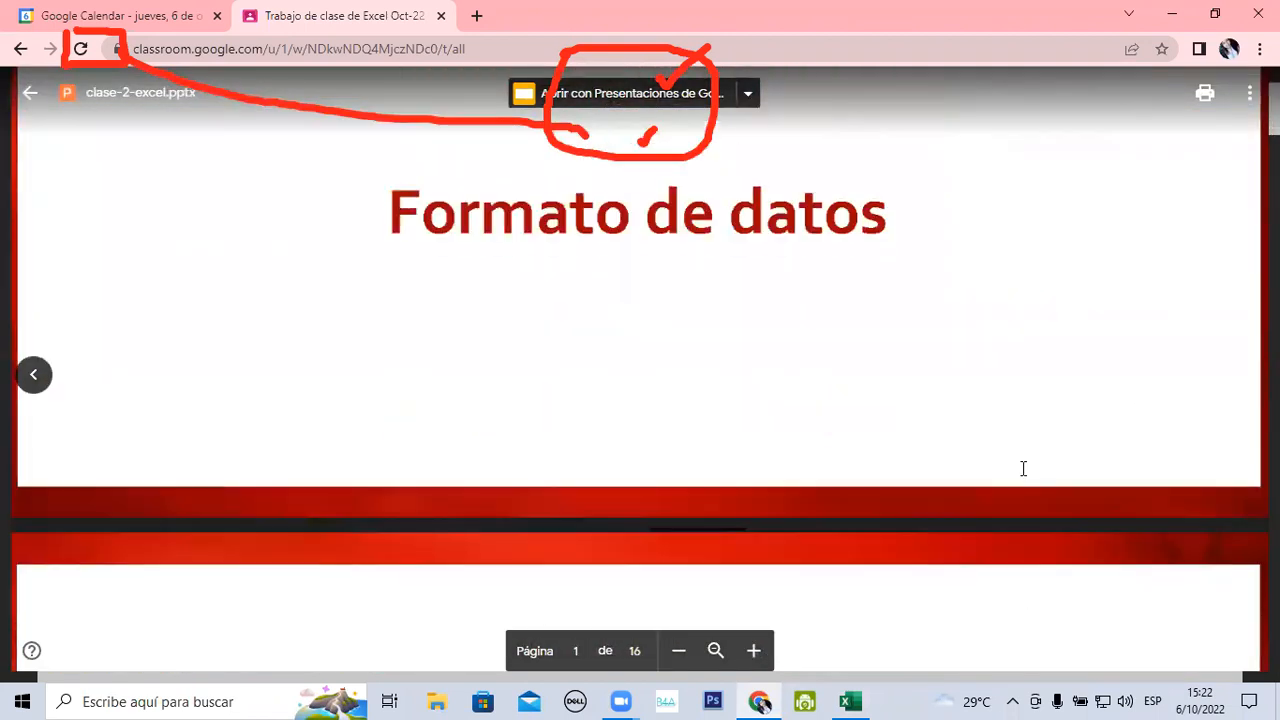
pyautogui.scroll(-6, 1023, 467)
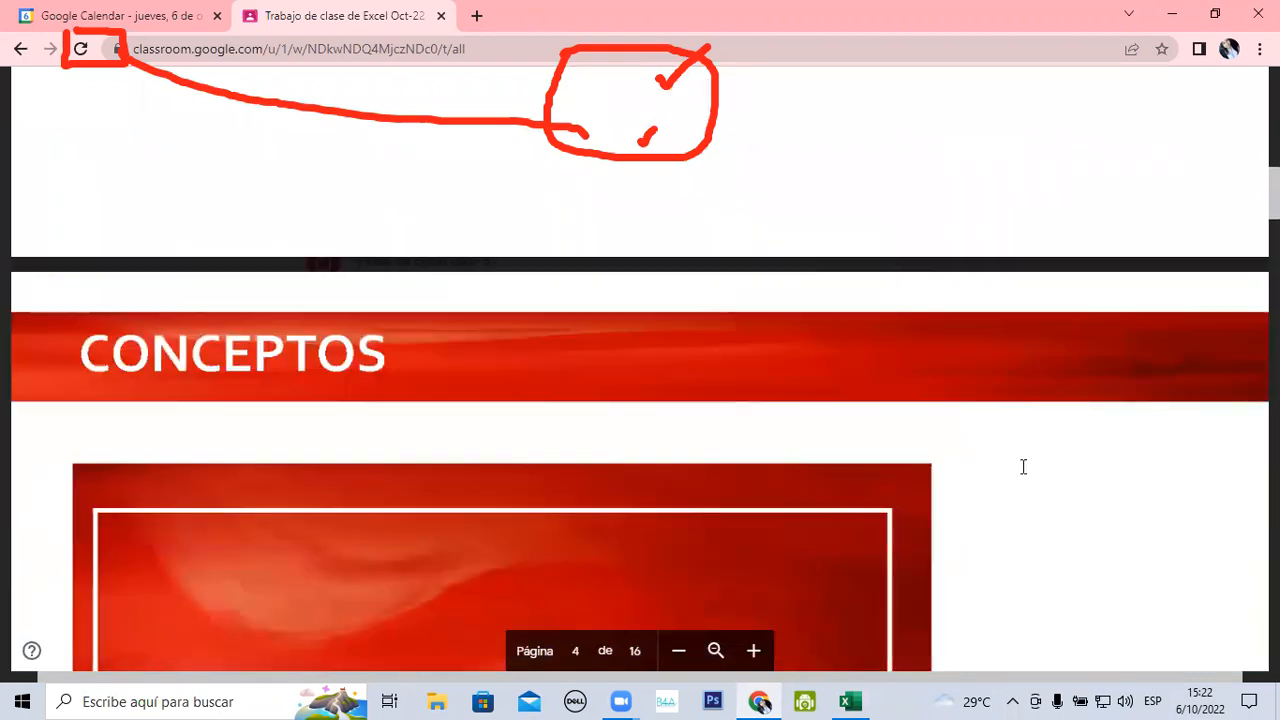
pyautogui.scroll(7, 1023, 467)
pyautogui.scroll(2, 1023, 467)
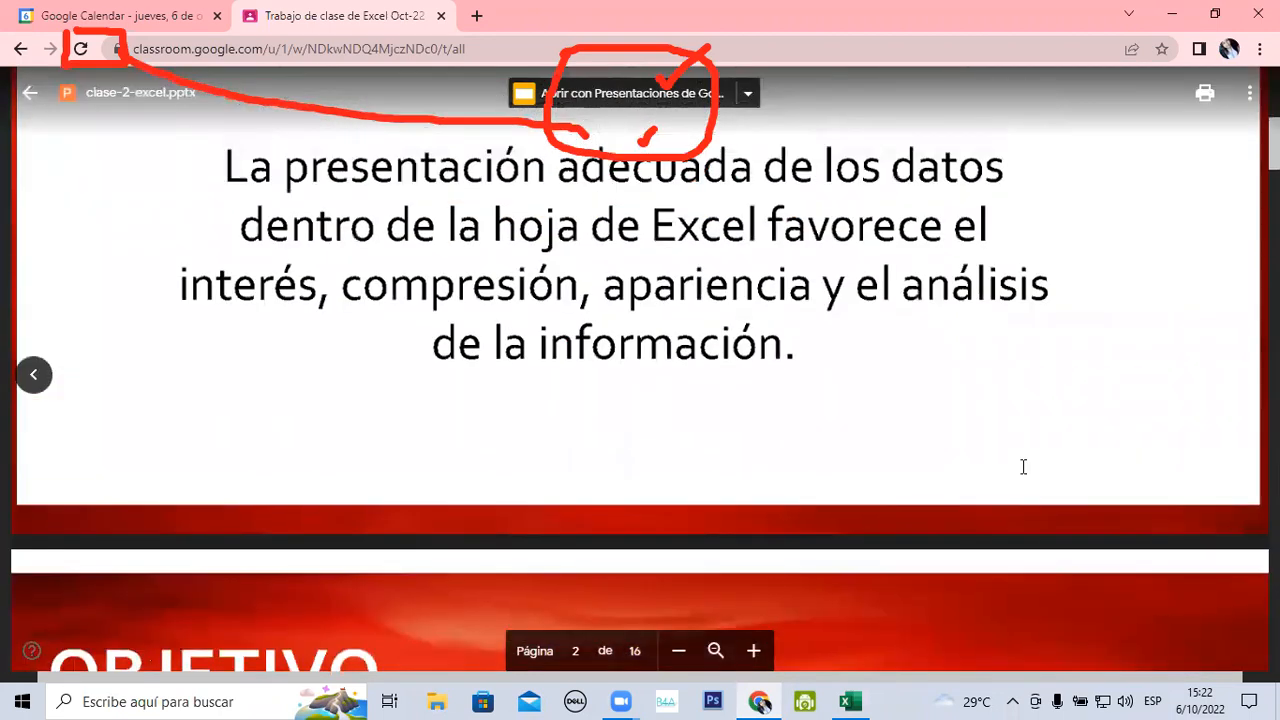
pyautogui.scroll(-6, 1023, 467)
pyautogui.scroll(-8, 1023, 467)
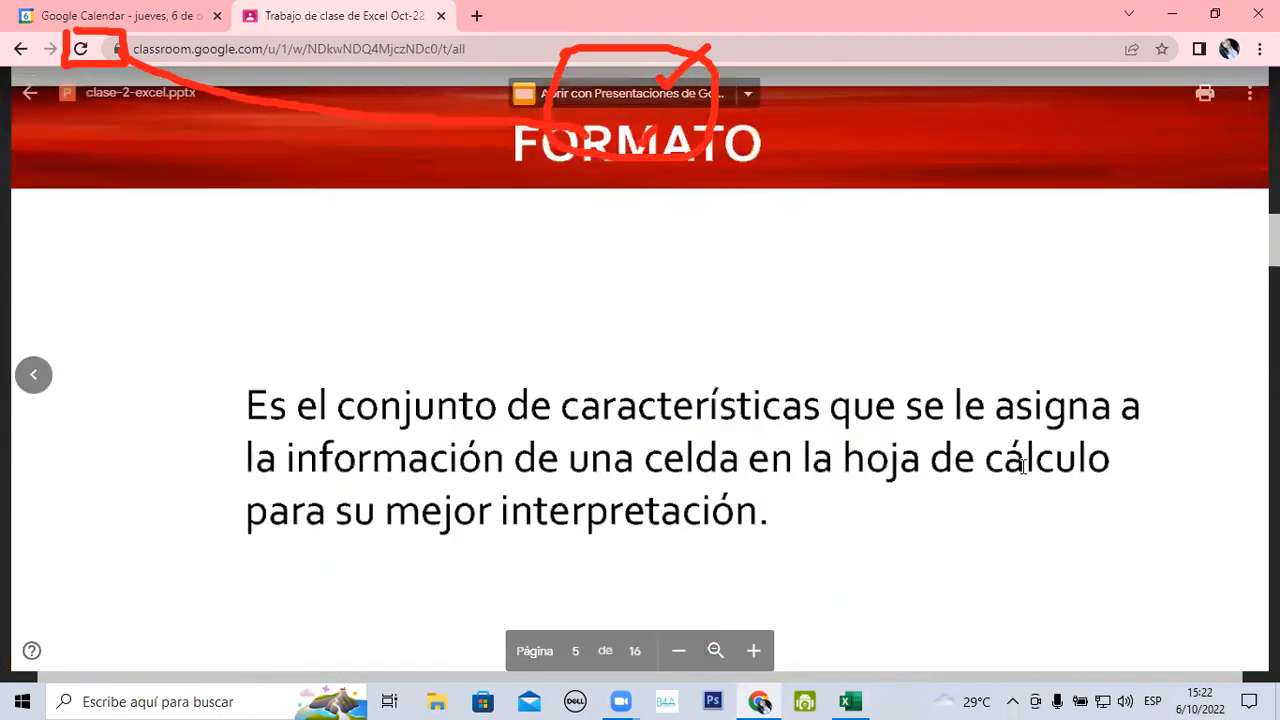
pyautogui.scroll(-5, 905, 456)
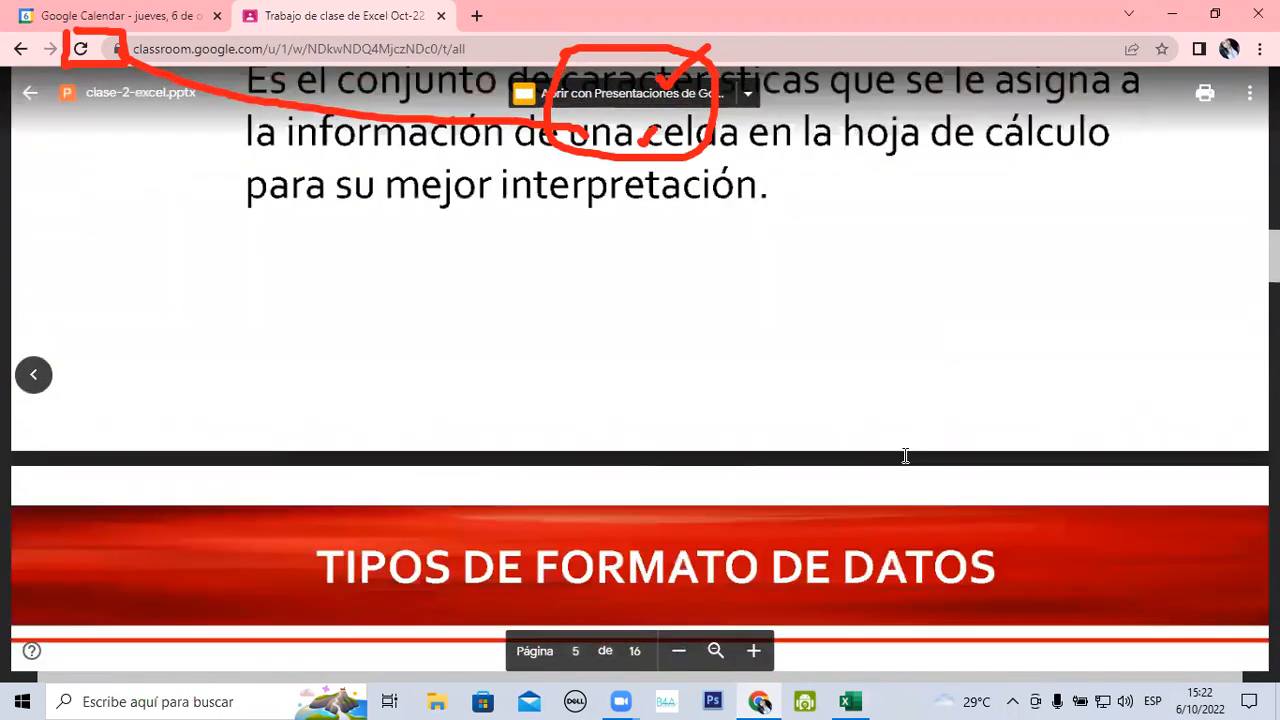
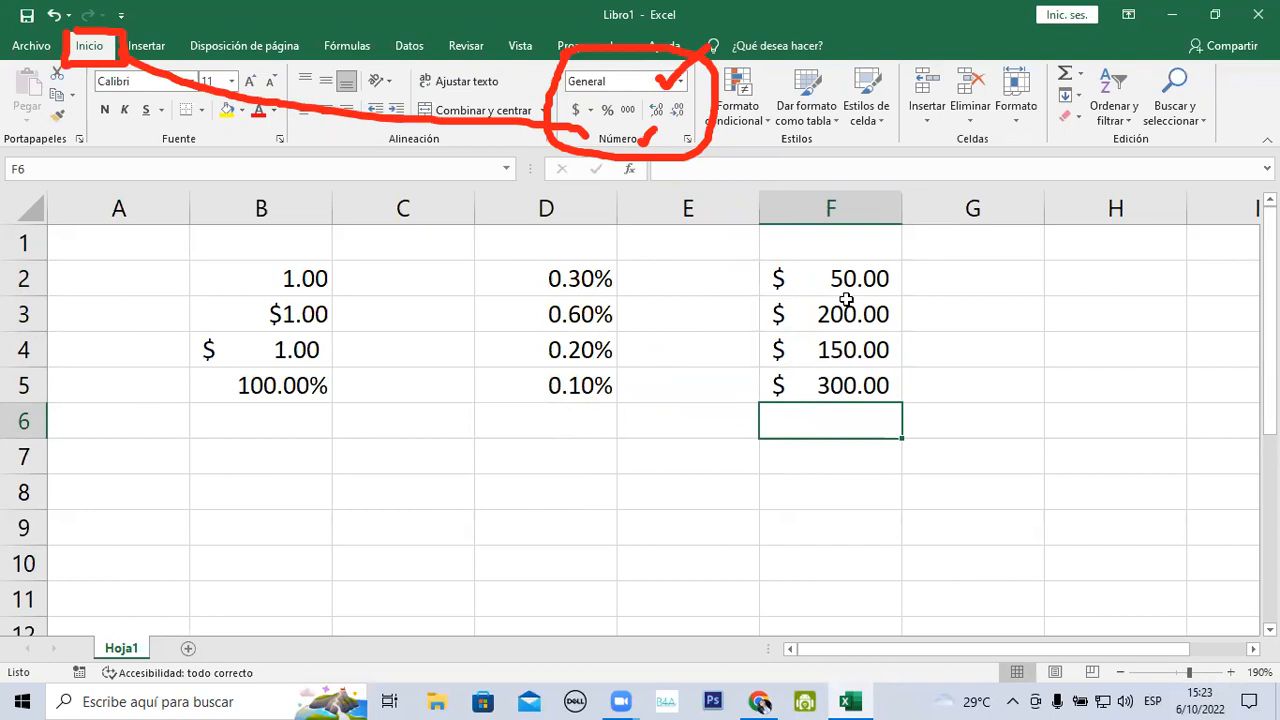
pyautogui.click(26, 5)
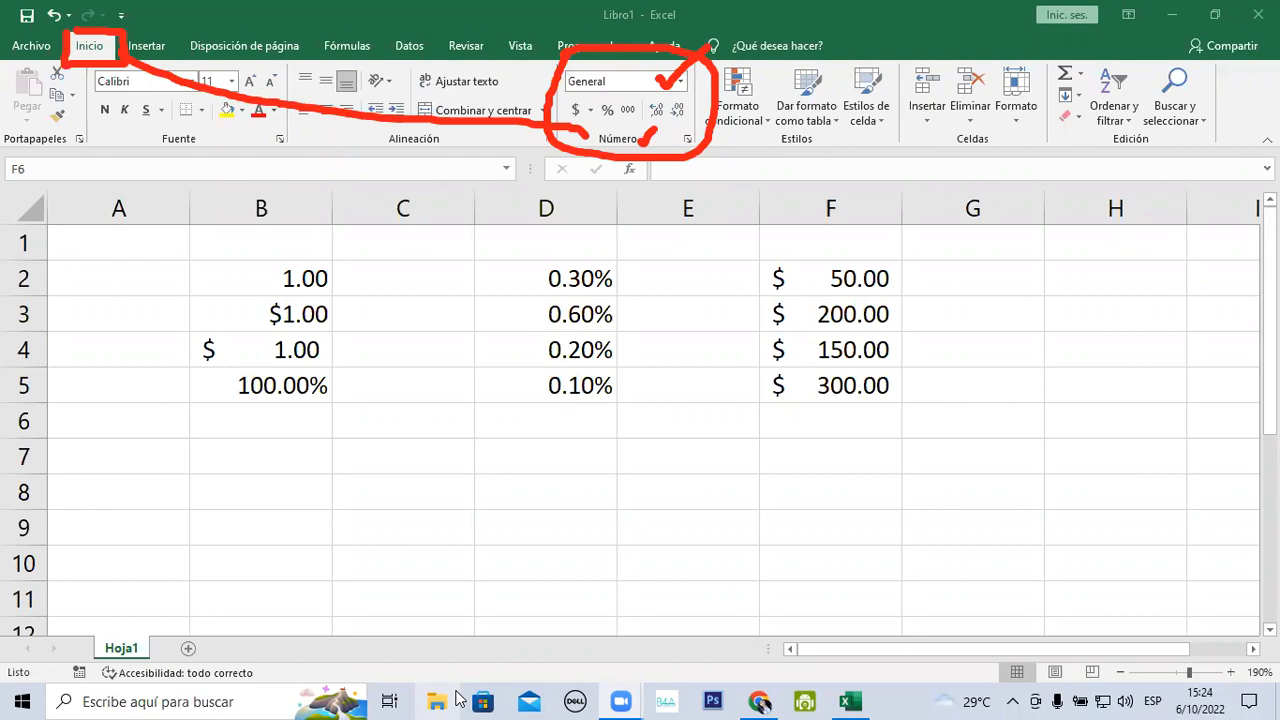
# Enter the numbers 25, 30, 85 and 26 in cells H2 to H5
pyautogui.click(1109, 271)
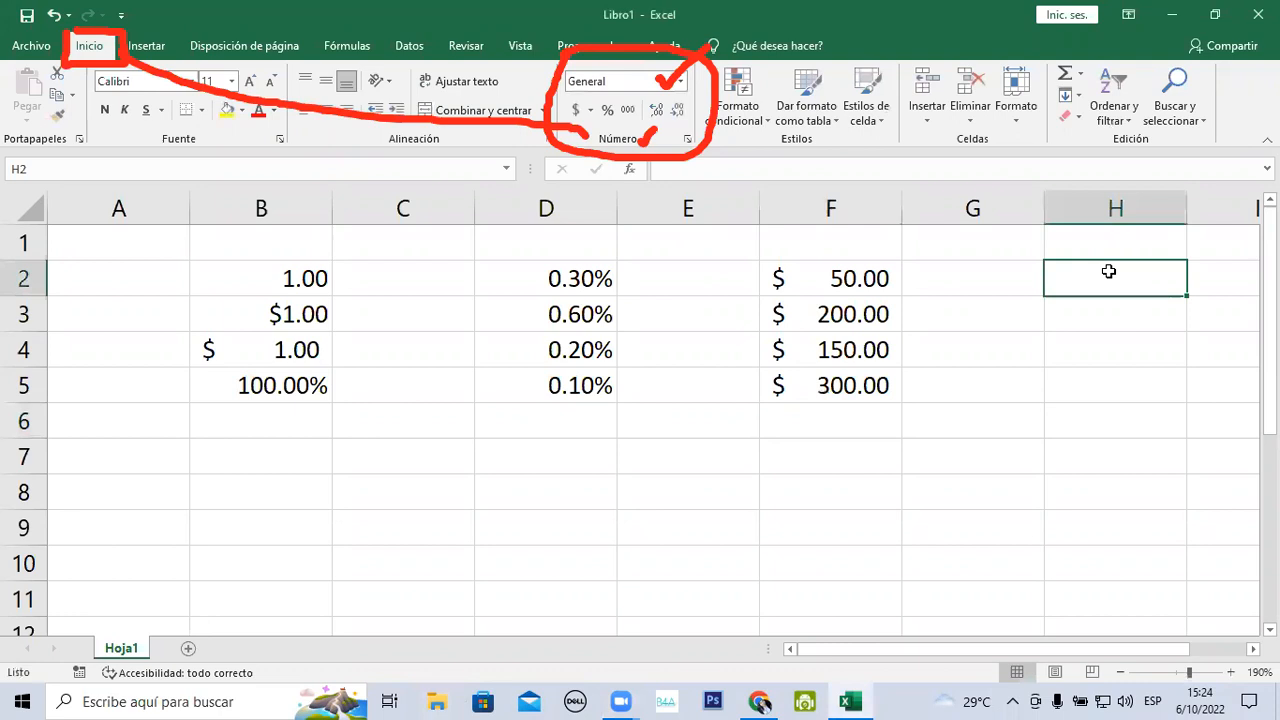
pyautogui.write('25')
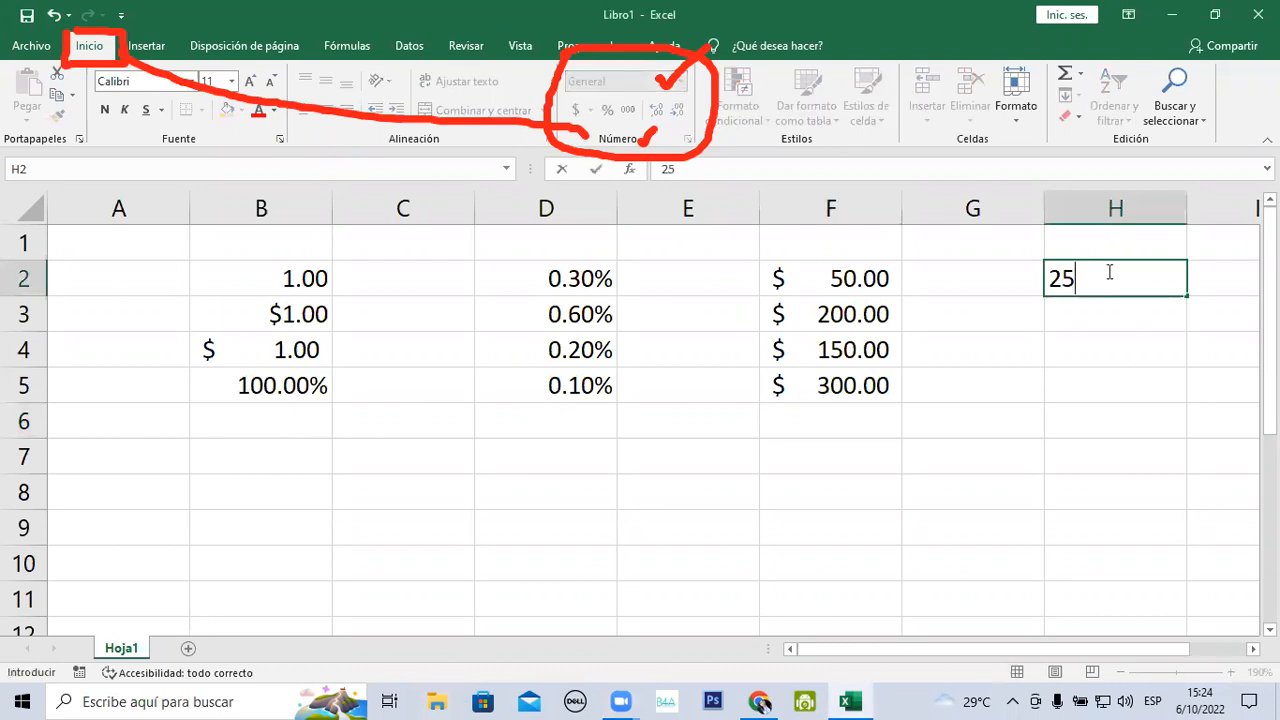
pyautogui.press('Return')
pyautogui.write('30')
pyautogui.press('Return')
pyautogui.write('85')
pyautogui.press('Return')
pyautogui.write('26')
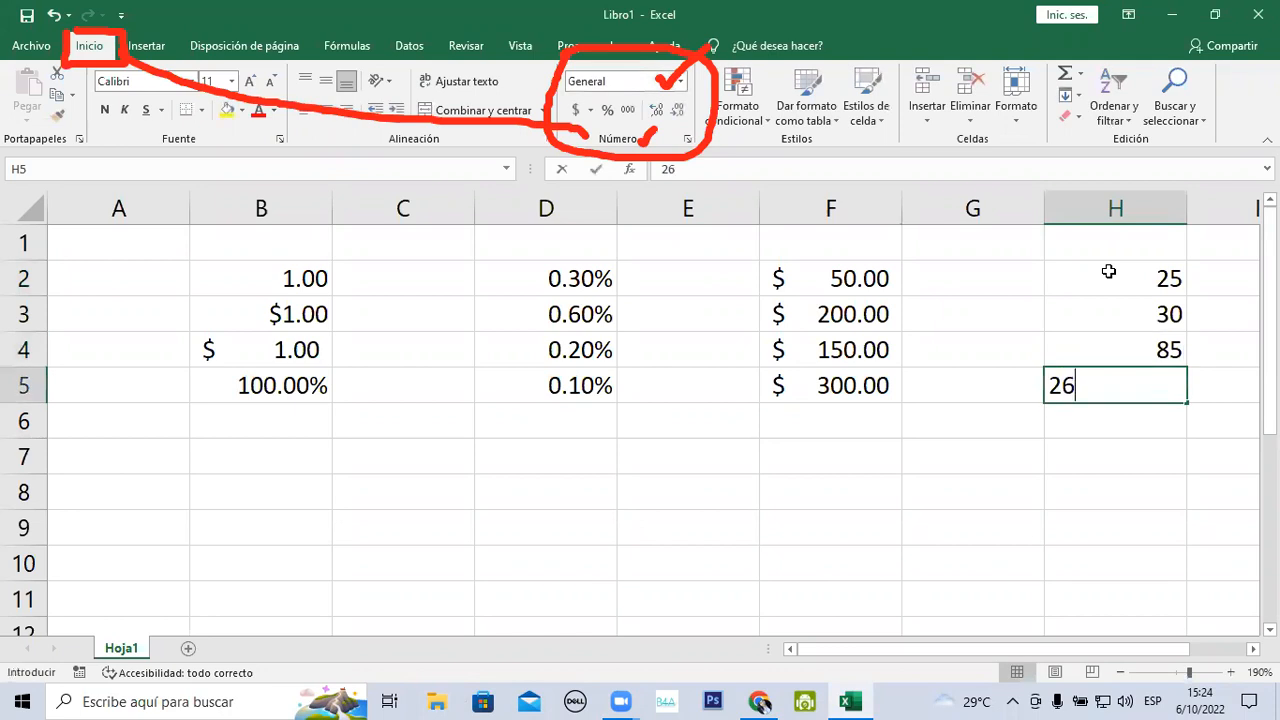
pyautogui.press('Return')
# Format the cell range H2 to H5 as Contabilidad
pyautogui.moveTo(1112, 277); pyautogui.dragTo(1082, 370)
pyautogui.click(685, 86)
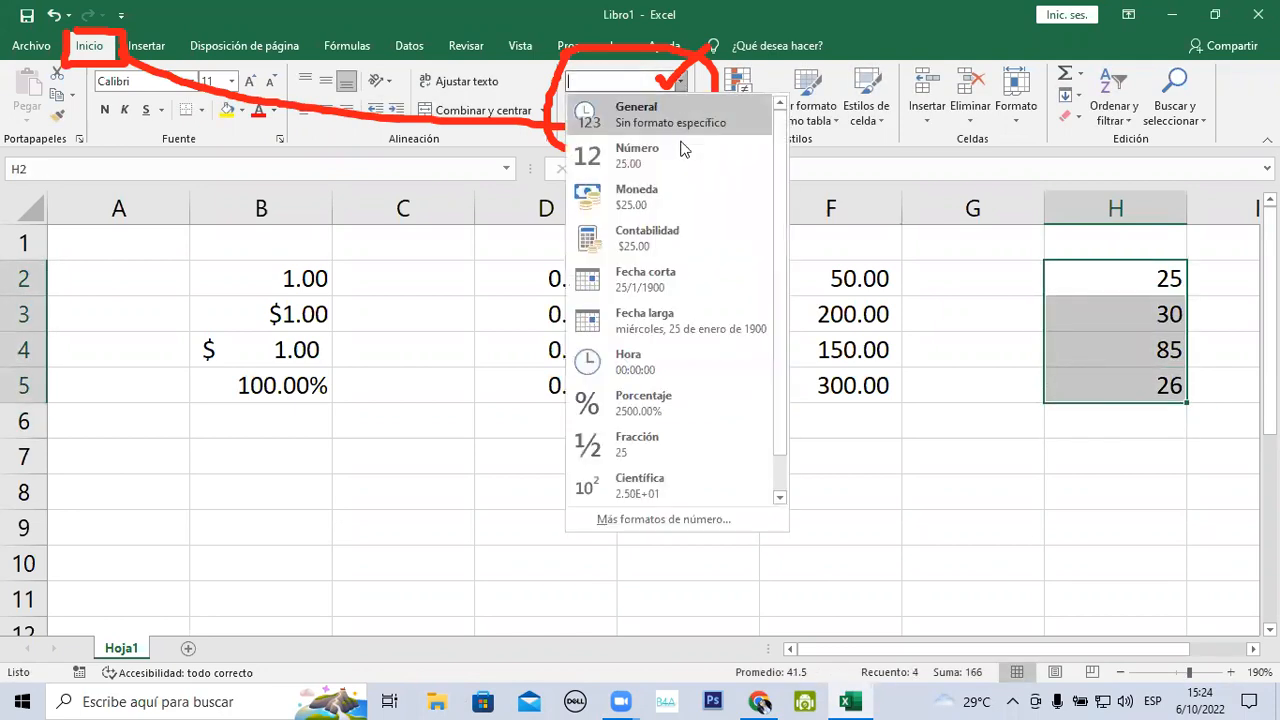
pyautogui.click(686, 234)
pyautogui.click(1153, 562)
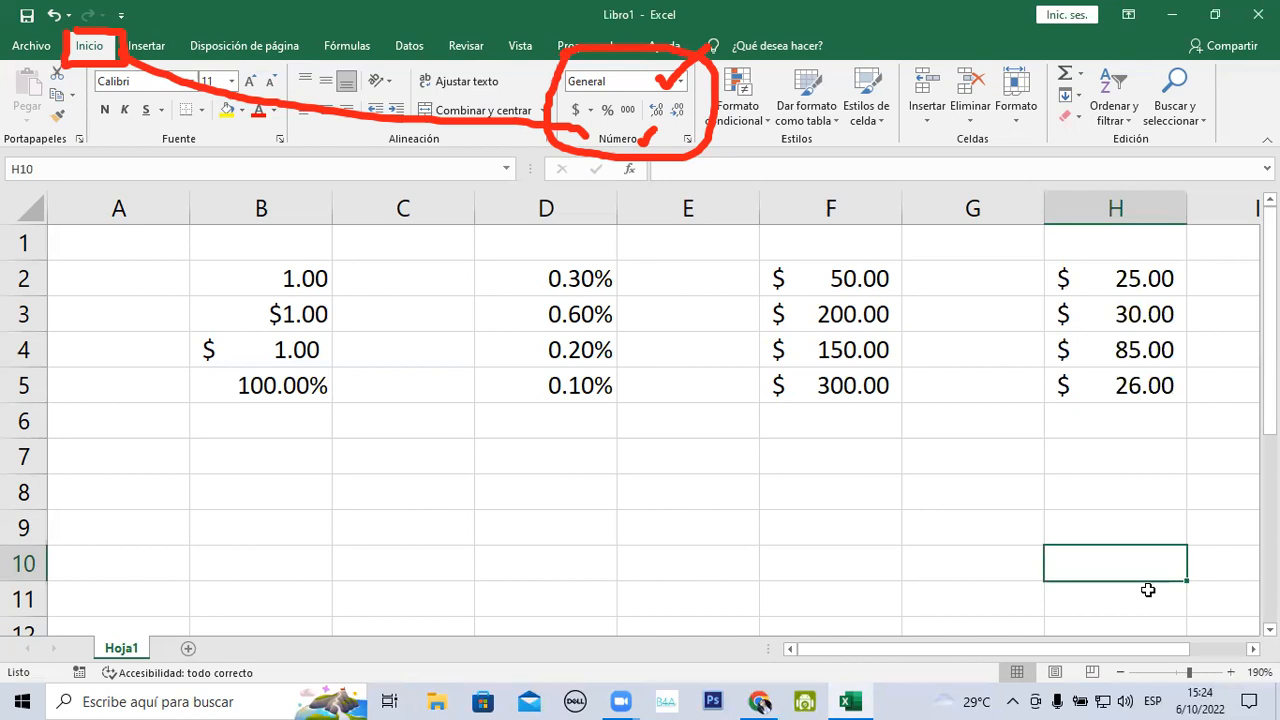
# Format the cell range H2 to H5 as Número
pyautogui.moveTo(1140, 276); pyautogui.dragTo(1135, 380)
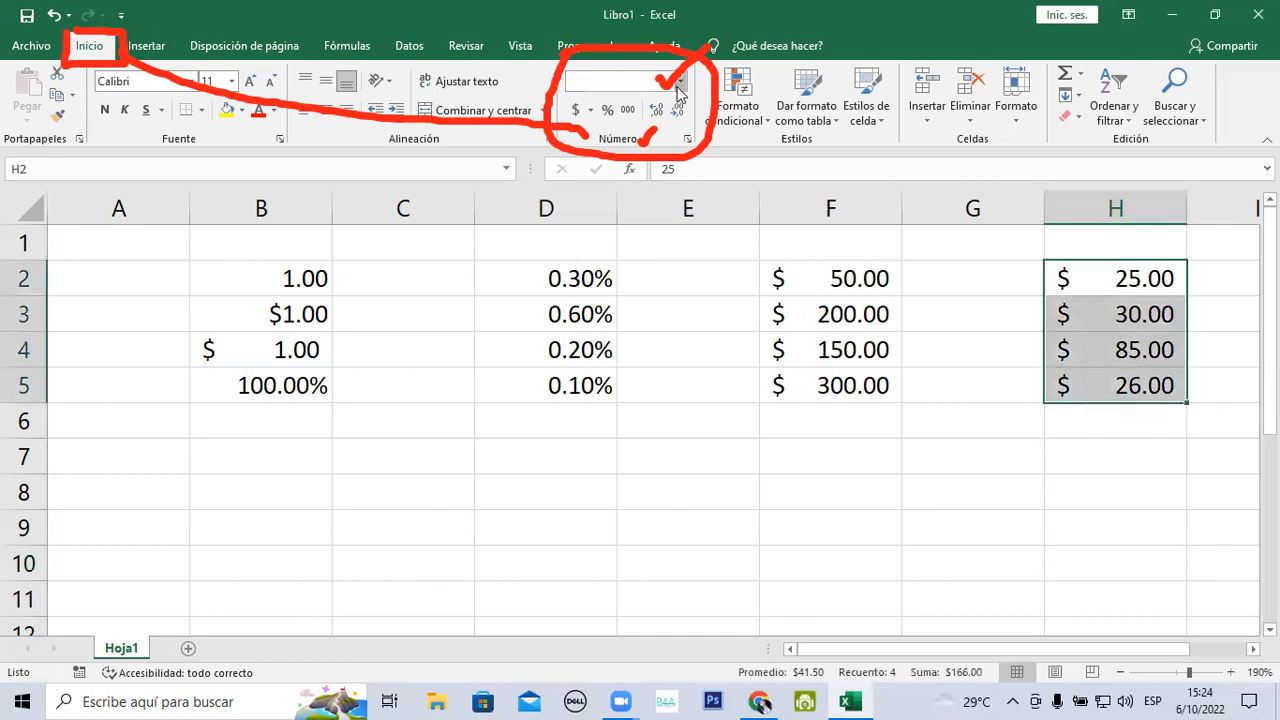
pyautogui.click(680, 81)
pyautogui.click(680, 158)
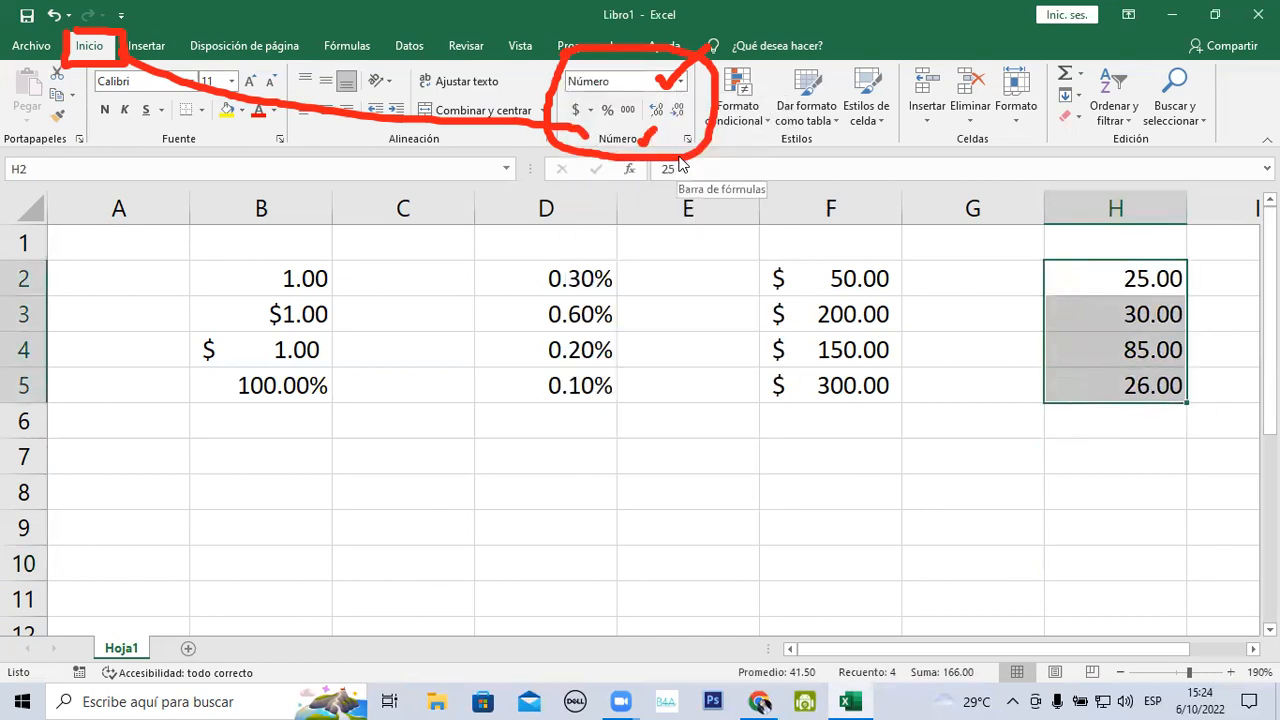
# Try the Moneda format on cells H2 to H5 and return them to Número
pyautogui.click(680, 81)
pyautogui.click(640, 195)
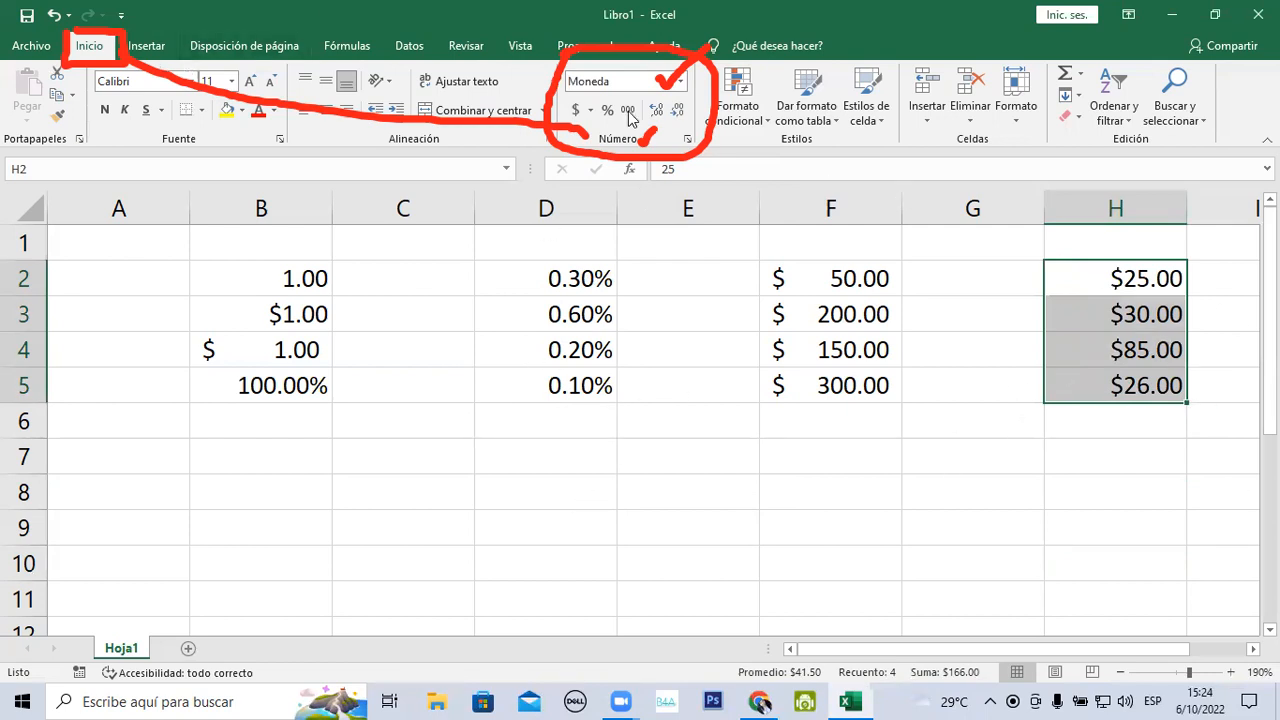
pyautogui.click(680, 81)
pyautogui.press('Escape')
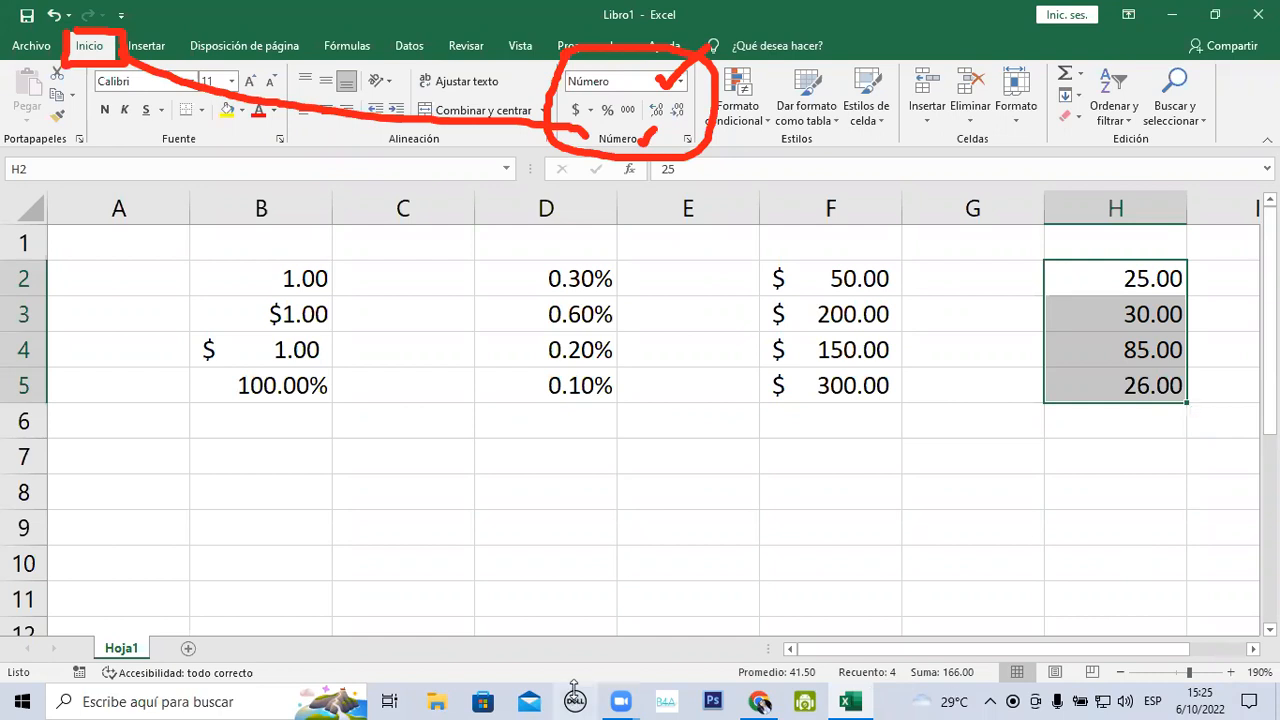
# Erase the red annotation check marks over the number format controls and circle the increase and decrease decimal commands in red
pyautogui.click(573, 688)
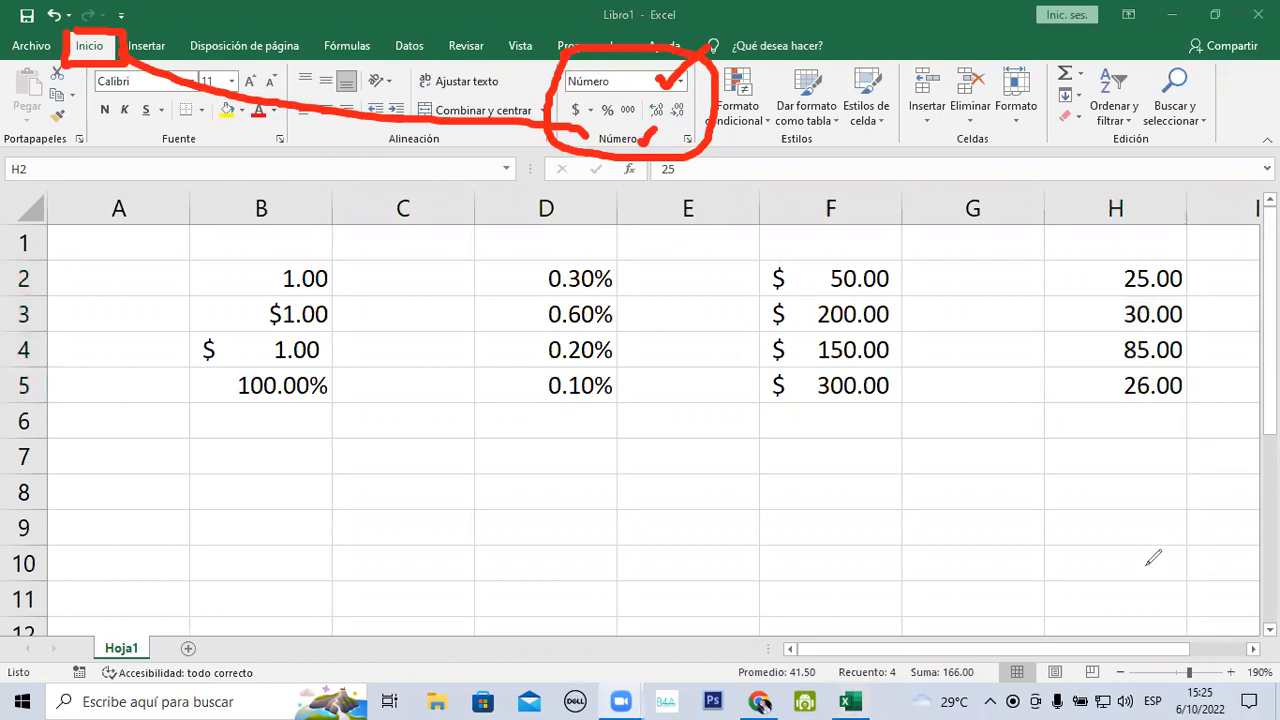
pyautogui.click(679, 68)
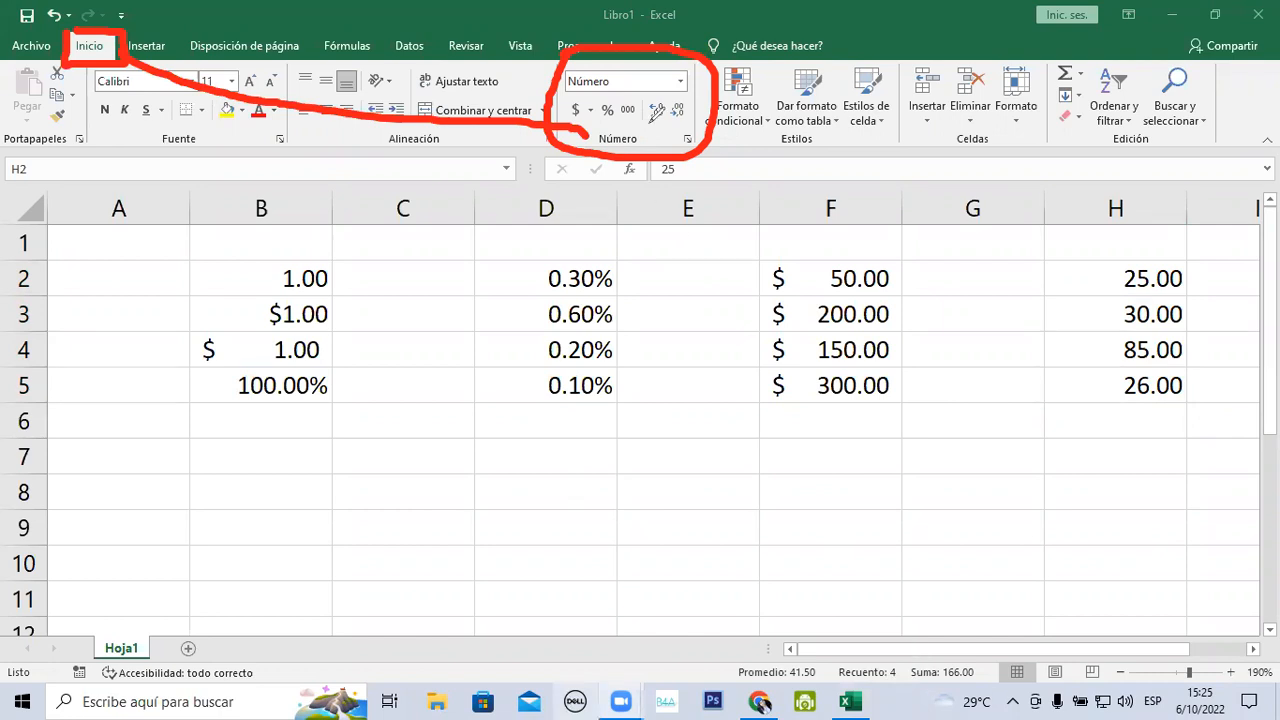
pyautogui.moveTo(700, 95)
pyautogui.mouseDown()
pyautogui.moveTo(662, 84)
pyautogui.moveTo(643, 100)
pyautogui.moveTo(655, 126)
pyautogui.moveTo(668, 108)
pyautogui.mouseUp()
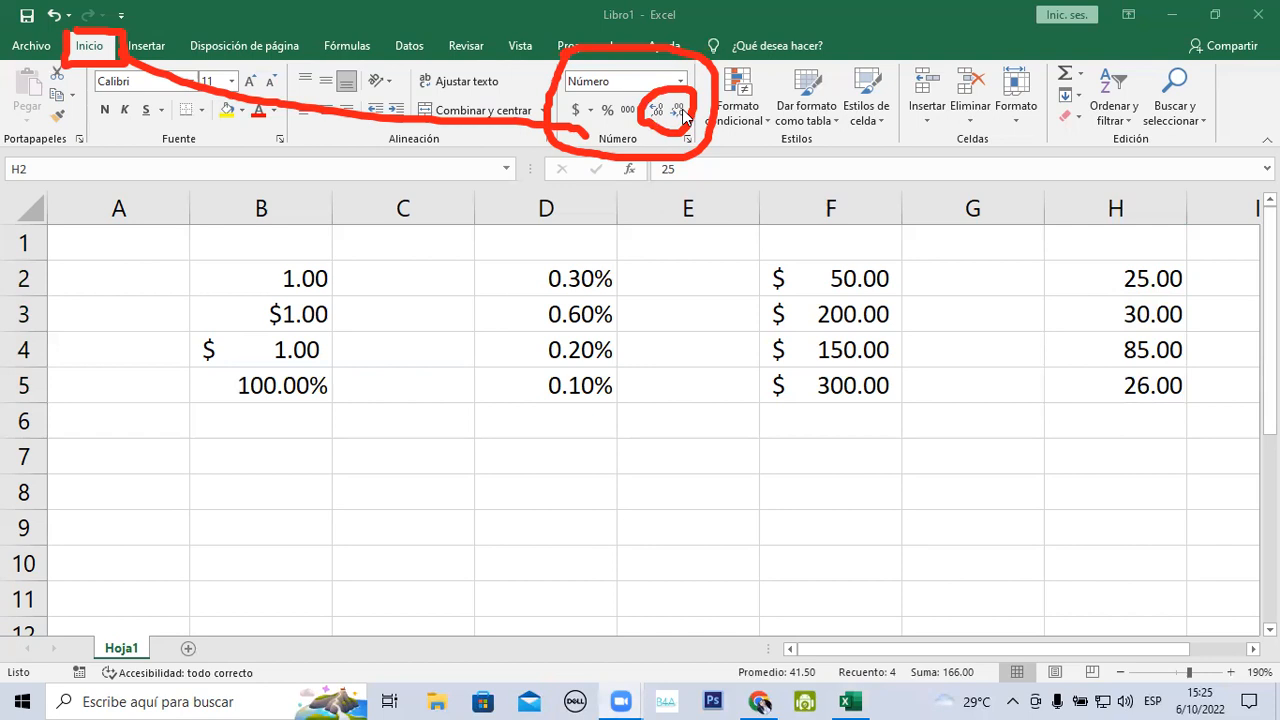
pyautogui.click(730, 381)
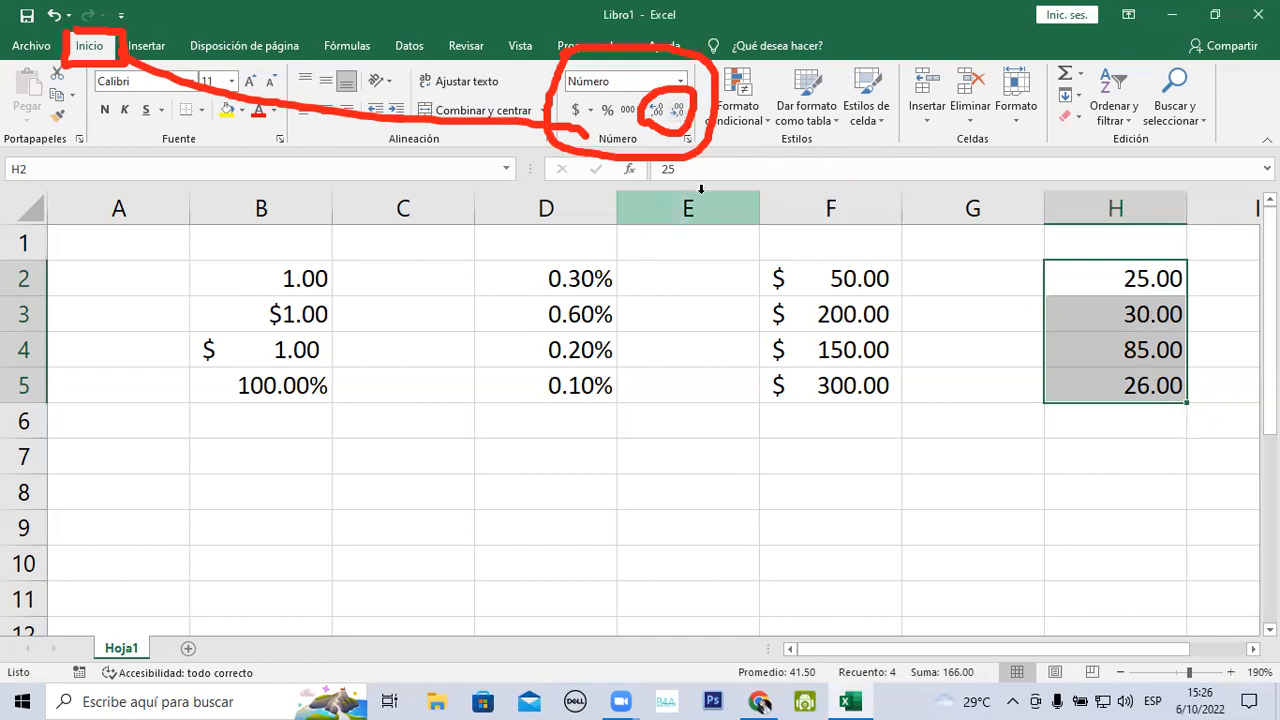
# Reduce the decimals of cells H2 to H5 to zero and raise them to six places
pyautogui.click(678, 112)
pyautogui.click(678, 112)
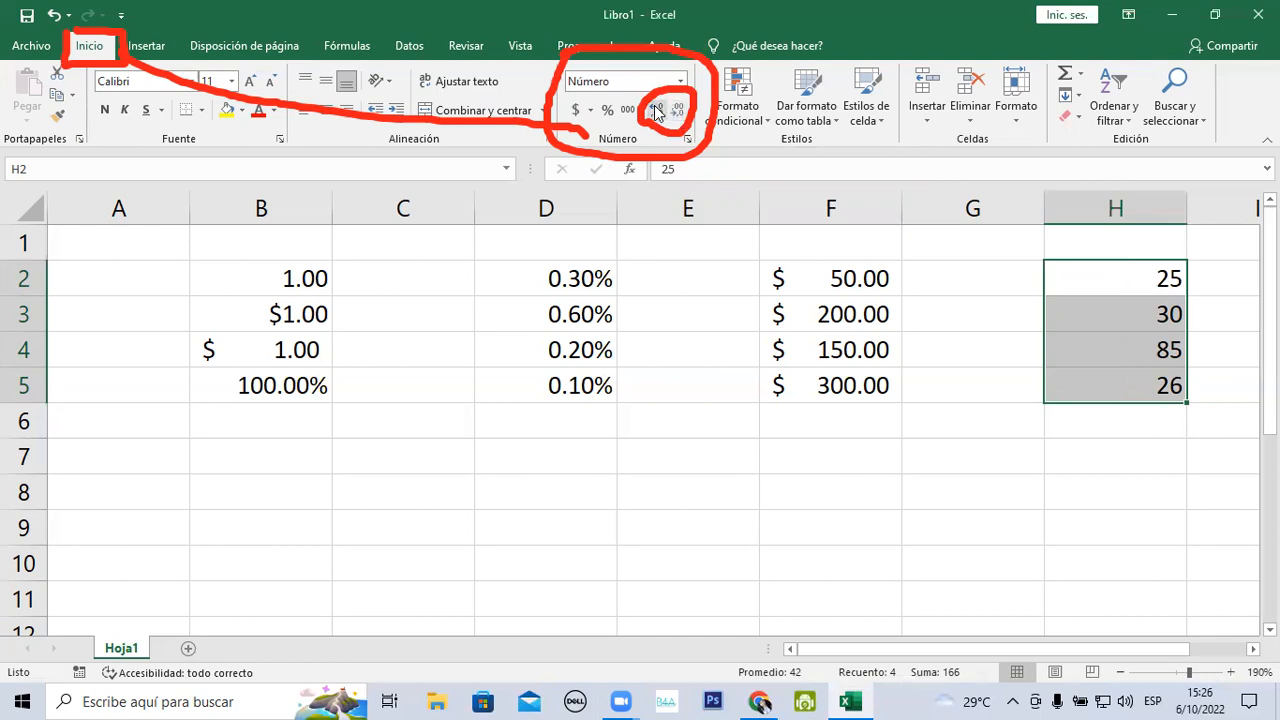
pyautogui.click(657, 112)
pyautogui.click(657, 112)
pyautogui.click(657, 112)
pyautogui.click(657, 112)
pyautogui.click(657, 112)
pyautogui.click(657, 112)
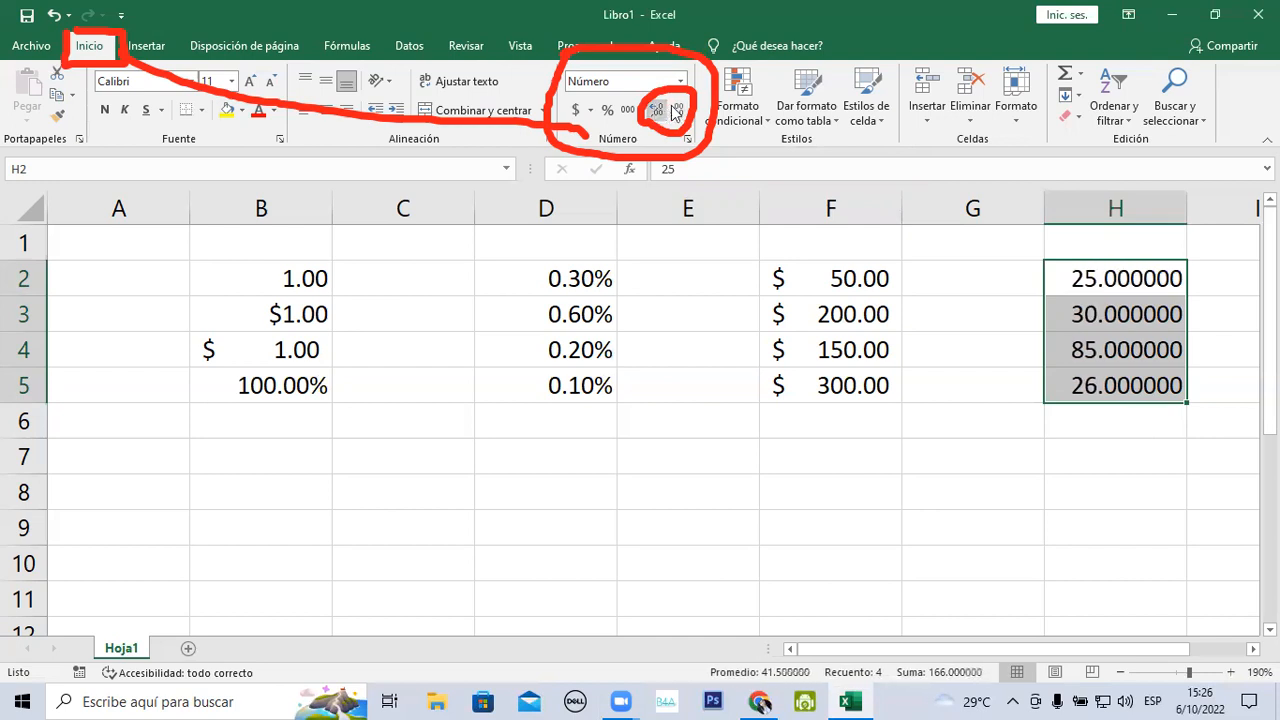
# Reduce the decimals of cells H2 to H5 to one place and bring them back to two
pyautogui.click(684, 111)
pyautogui.click(684, 111)
pyautogui.click(684, 111)
pyautogui.click(684, 111)
pyautogui.click(684, 111)
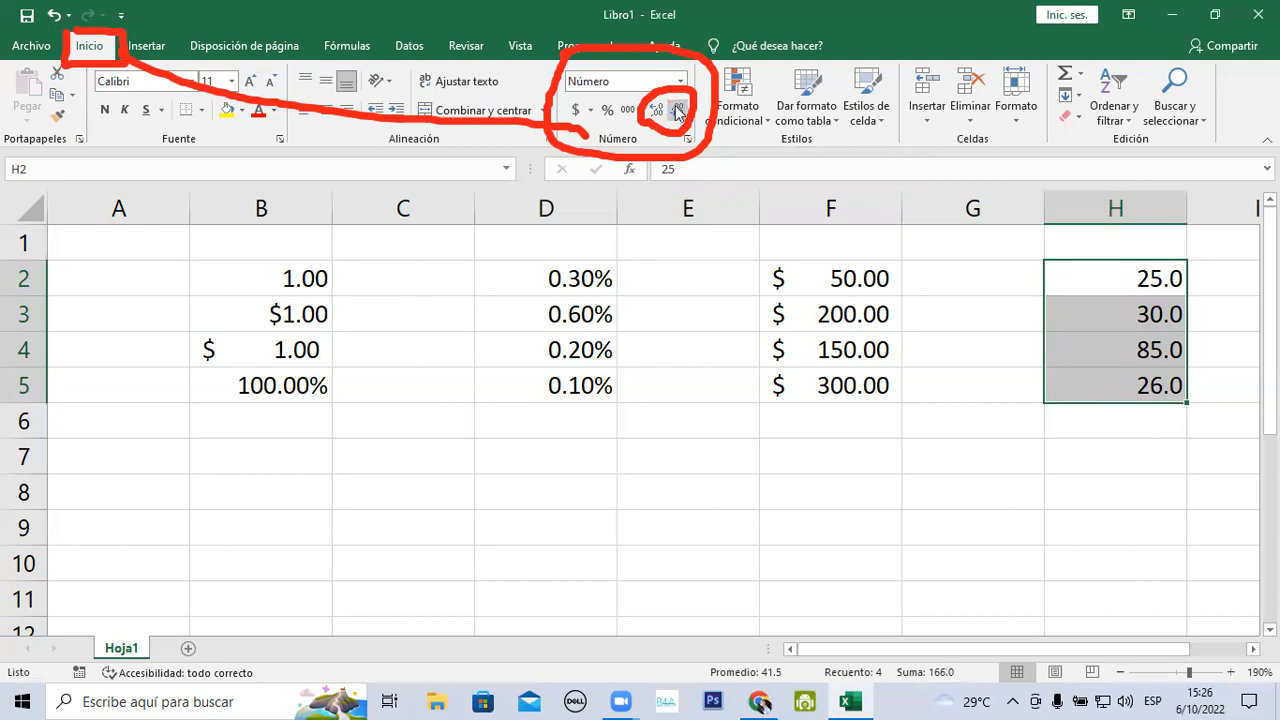
pyautogui.click(658, 117)
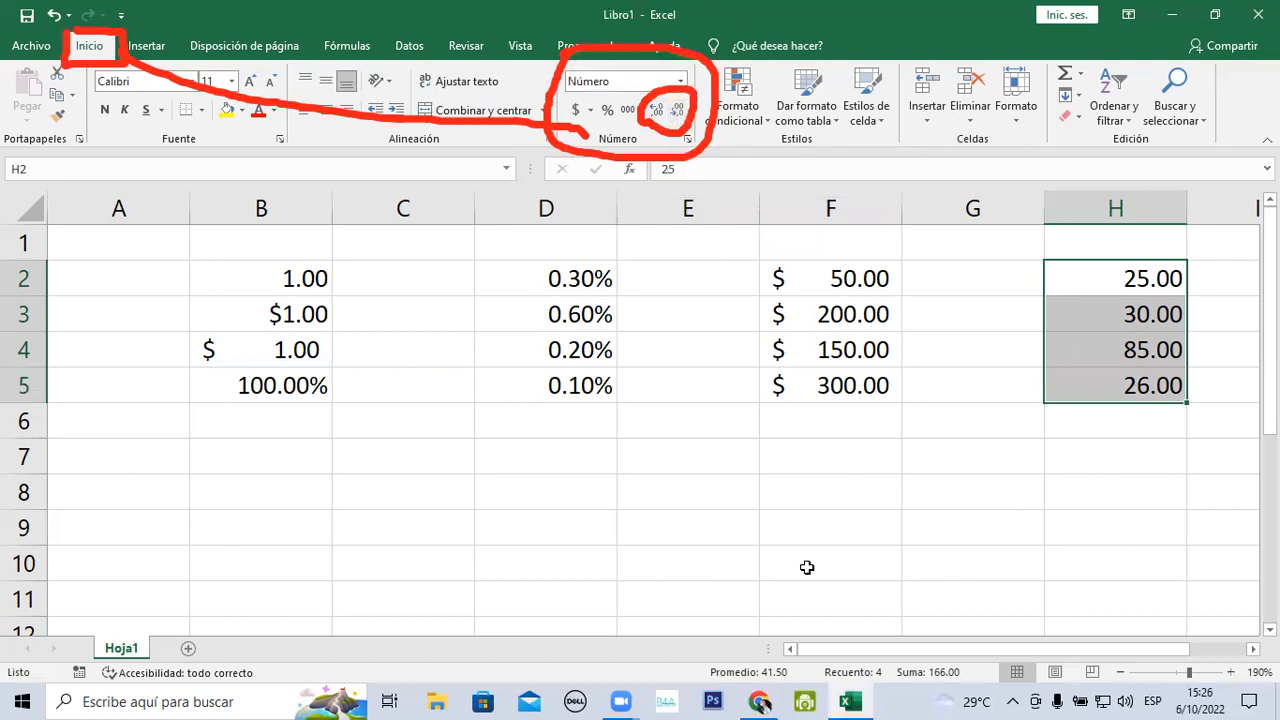
# Remove both decimal places from the percentage in cell B5
pyautogui.click(764, 446)
pyautogui.click(238, 384)
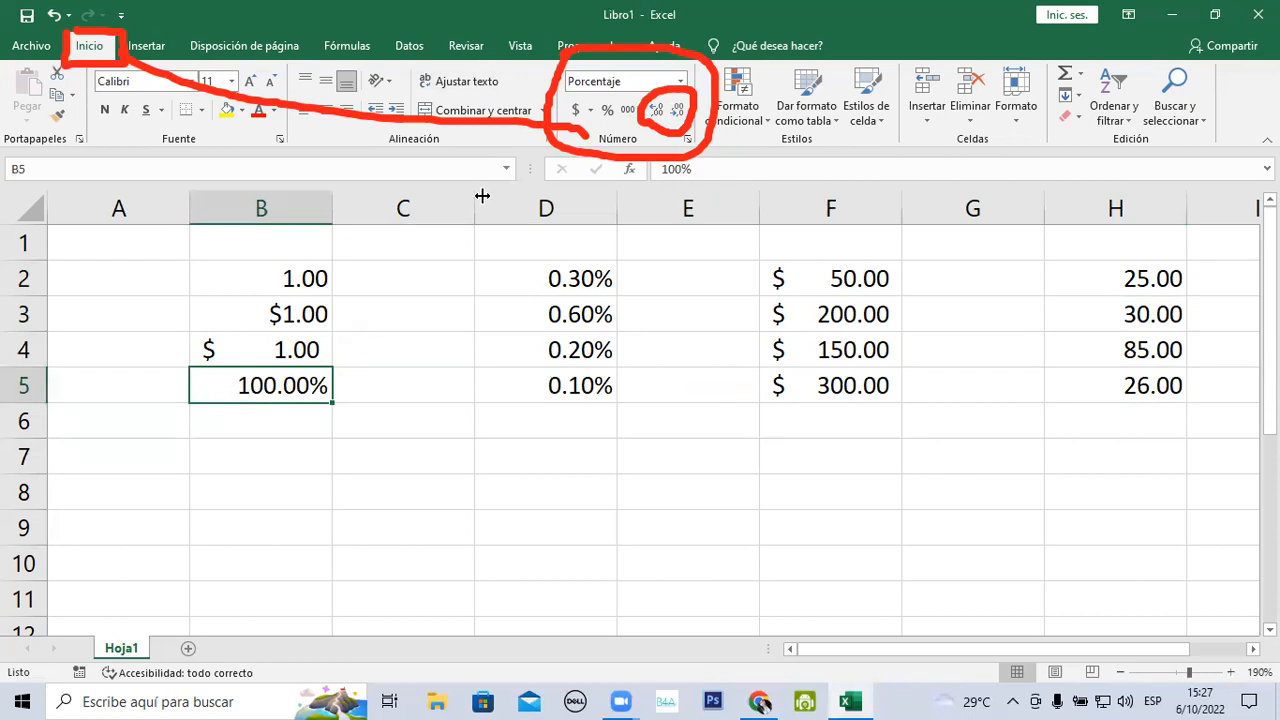
pyautogui.click(679, 112)
pyautogui.click(679, 112)
# Remove both decimal places from the percentages in cells D2 to D5
pyautogui.moveTo(535, 265); pyautogui.dragTo(548, 410)
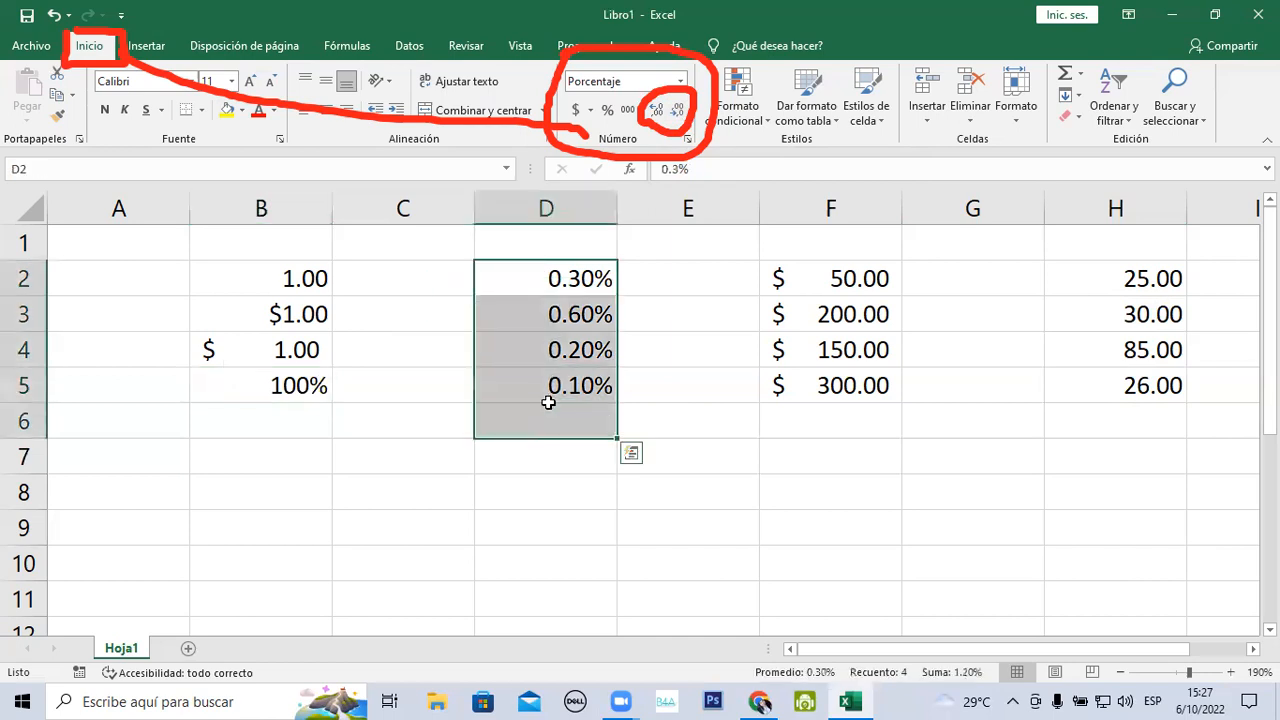
pyautogui.click(575, 312)
pyautogui.moveTo(514, 265); pyautogui.dragTo(503, 377)
pyautogui.click(684, 115)
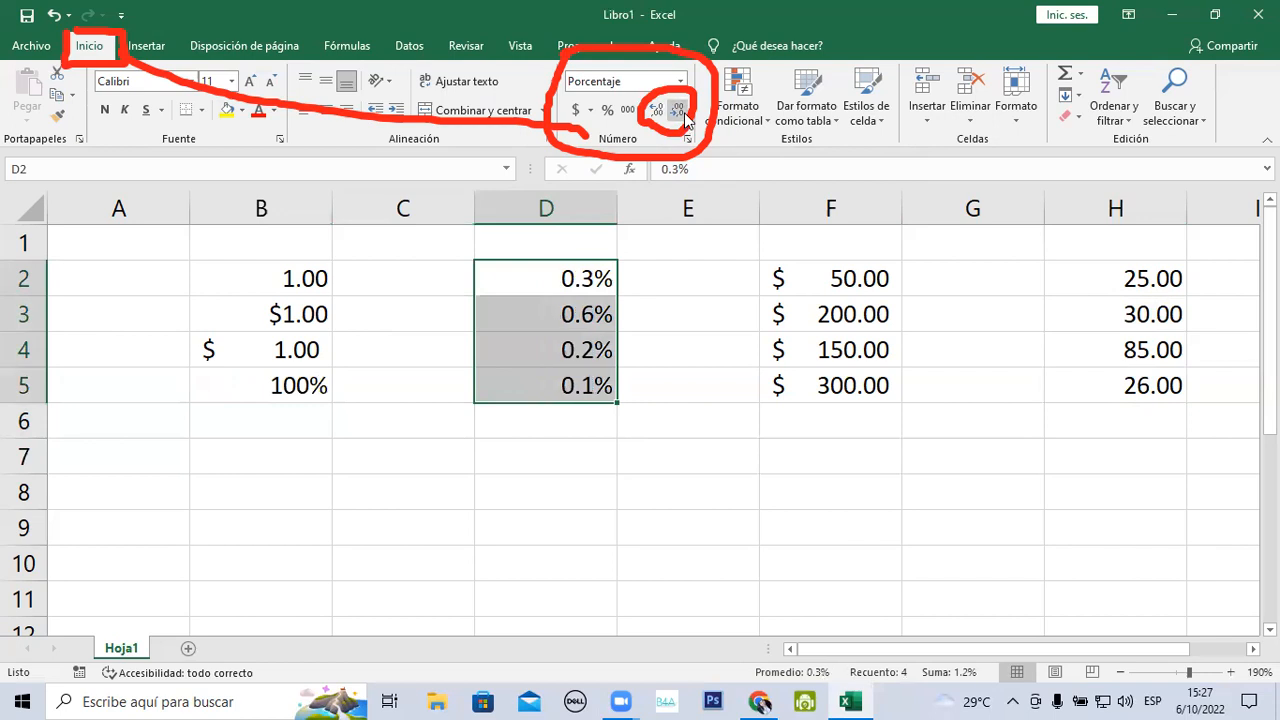
pyautogui.click(684, 115)
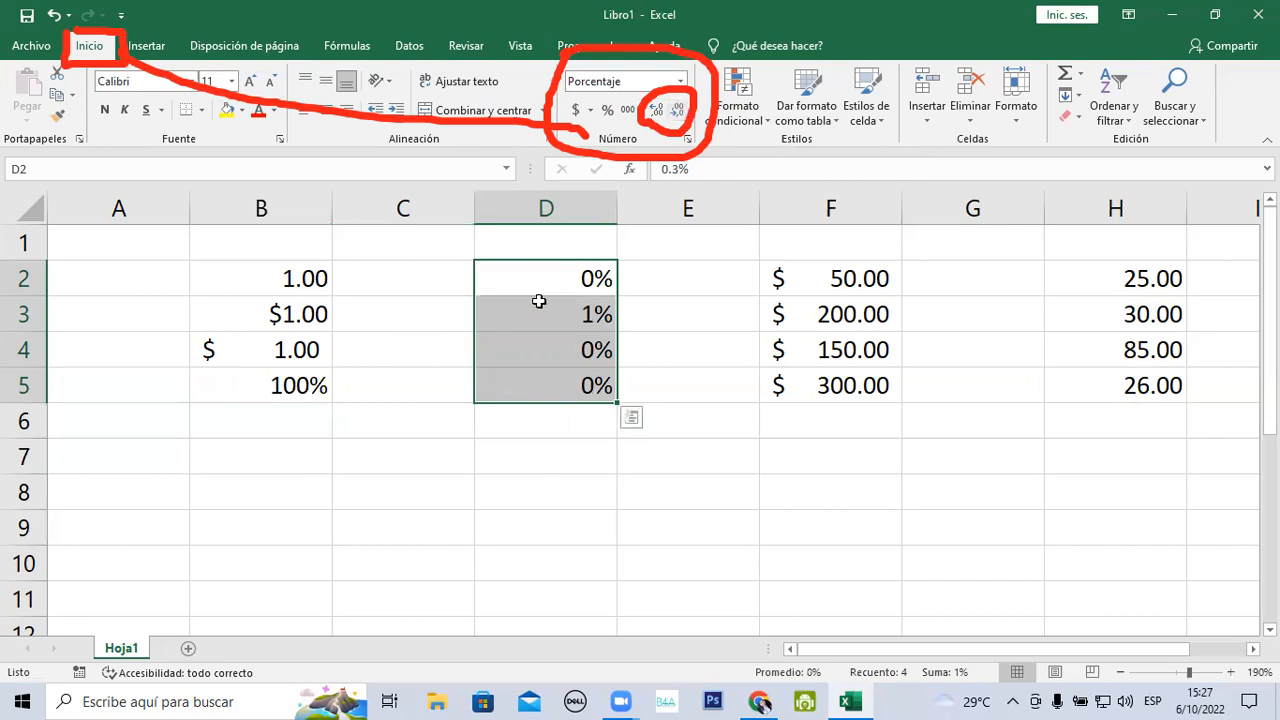
# Clear the contents of cells D2 to D5
pyautogui.click(586, 269)
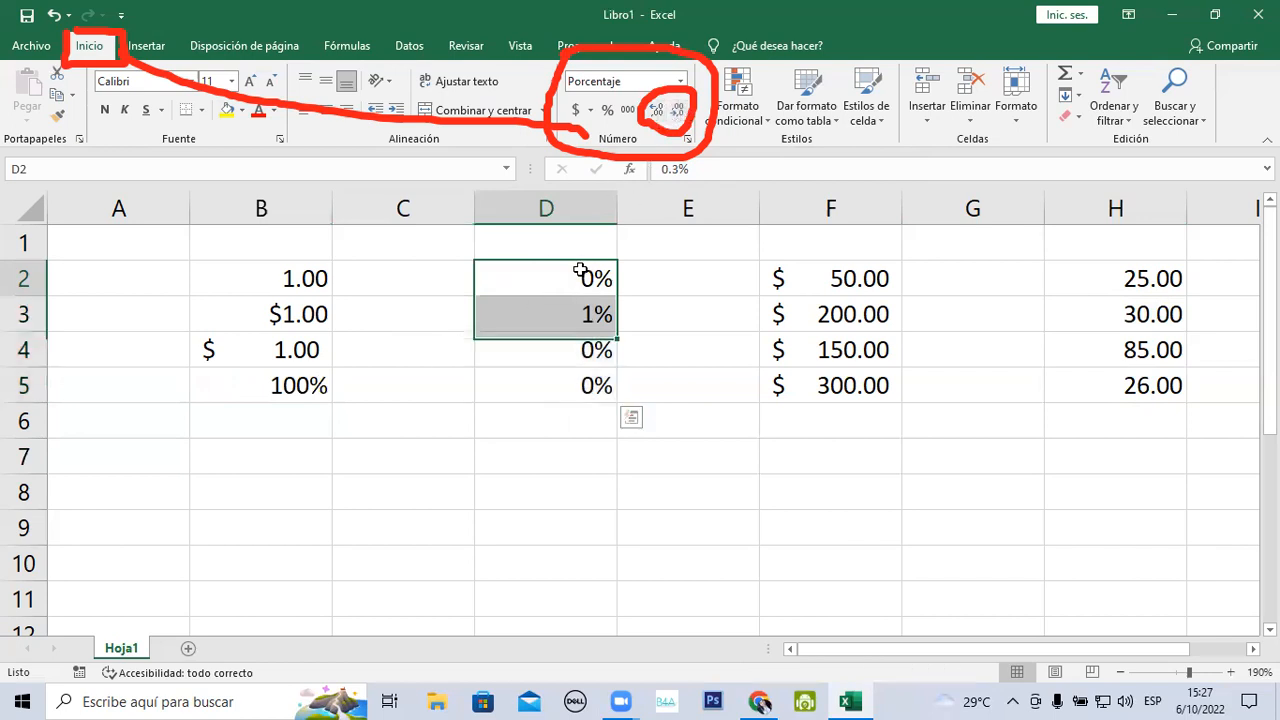
pyautogui.moveTo(534, 274); pyautogui.dragTo(554, 395)
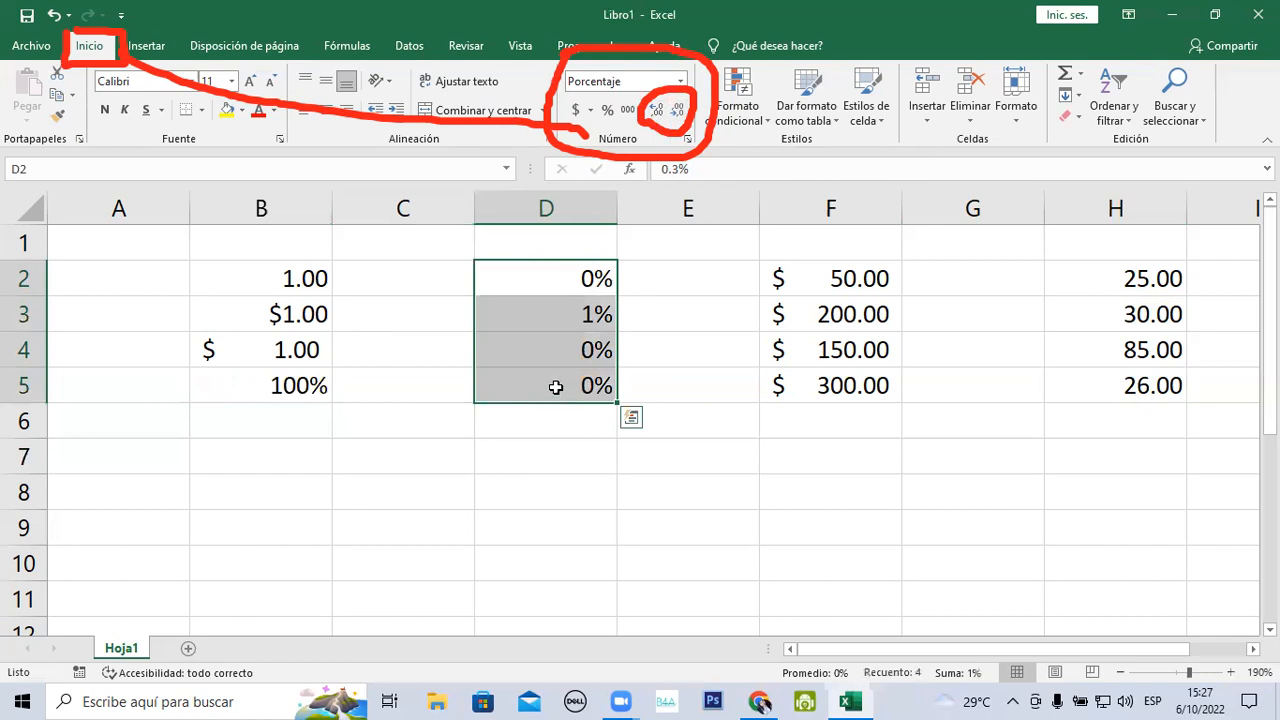
pyautogui.press('Delete')
# Enter 1% in the emptied cell D2
pyautogui.click(567, 285)
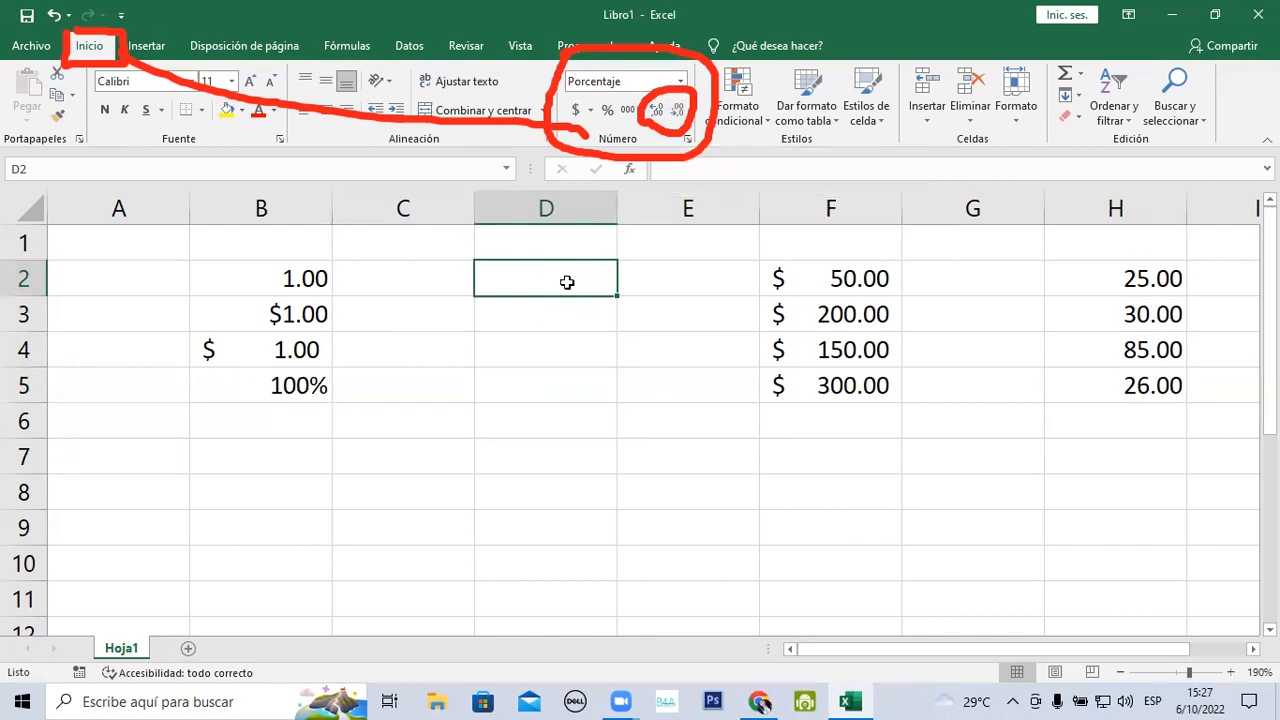
pyautogui.write('1')
pyautogui.press('Return')
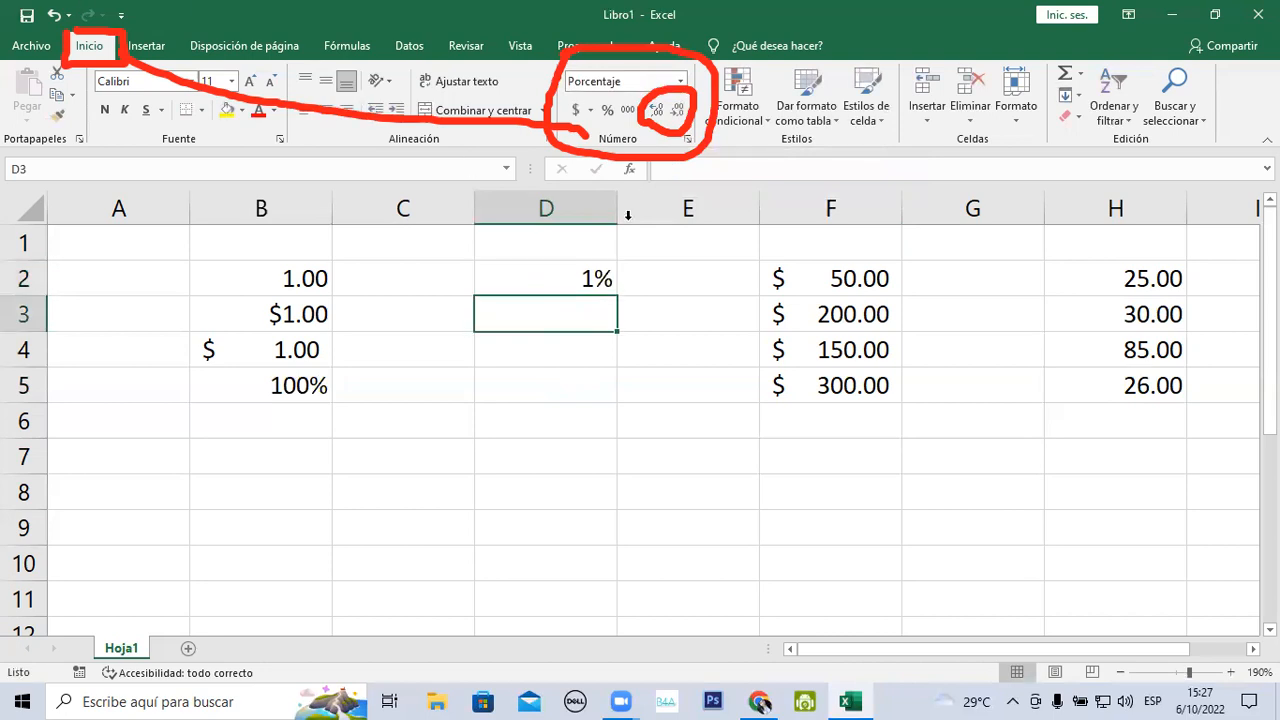
# Increase the percentage in cell D2 to two decimal places and reduce it back to none
pyautogui.click(605, 272)
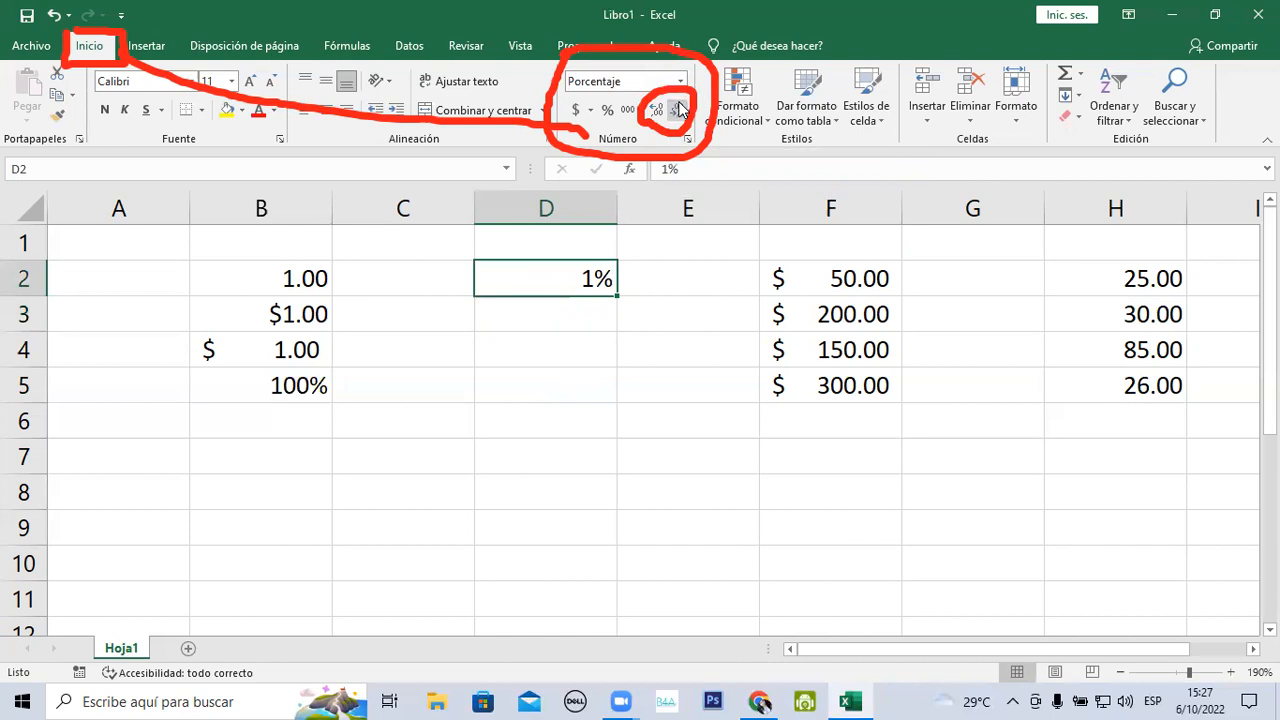
pyautogui.click(655, 110)
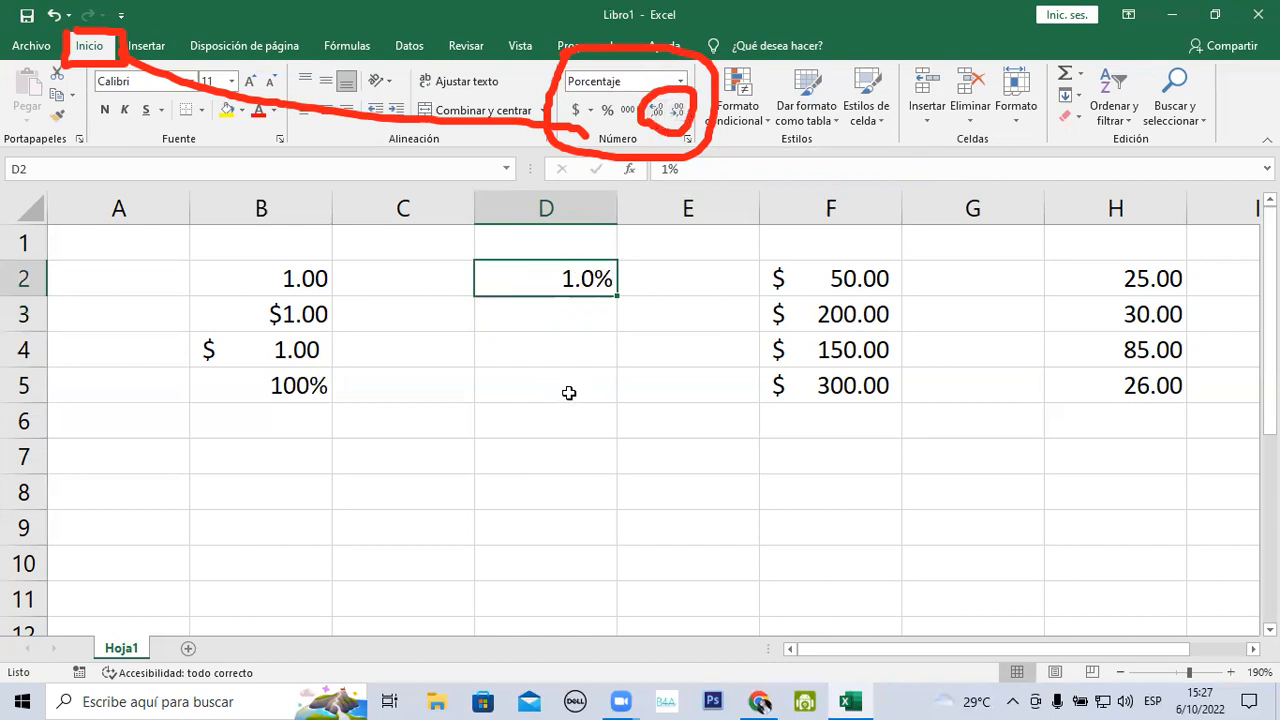
pyautogui.click(661, 111)
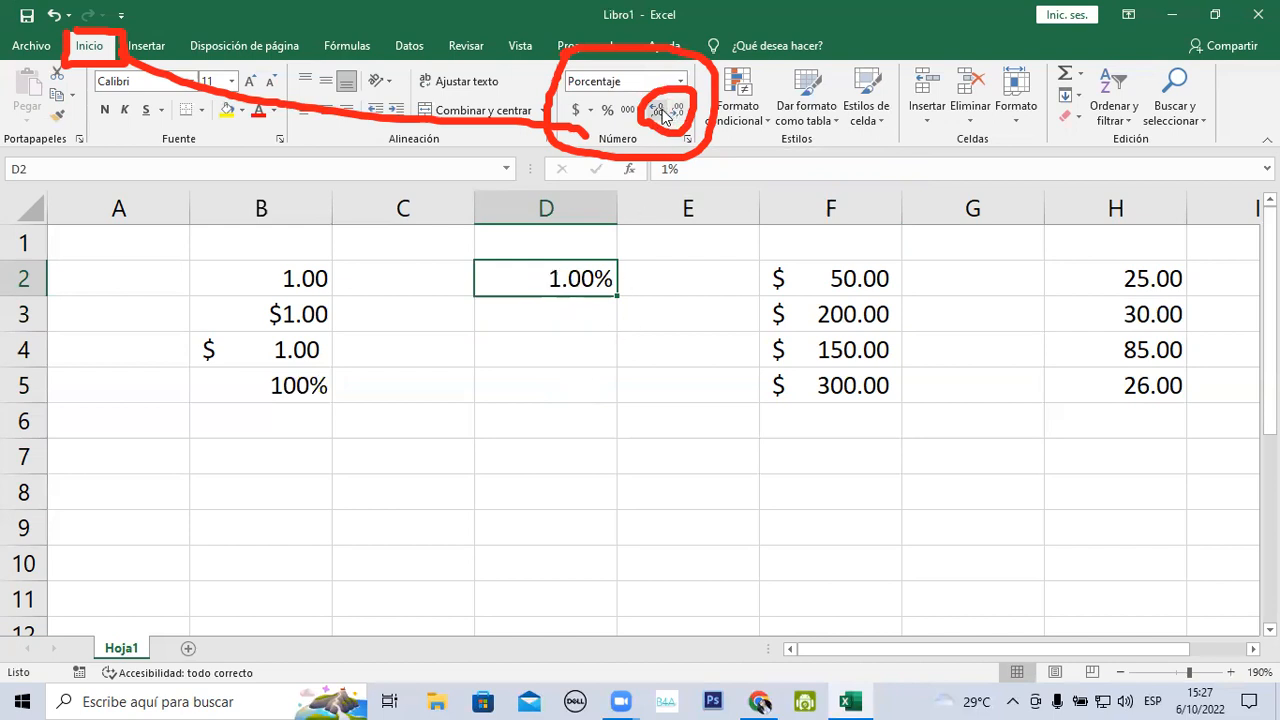
pyautogui.click(681, 110)
pyautogui.click(682, 109)
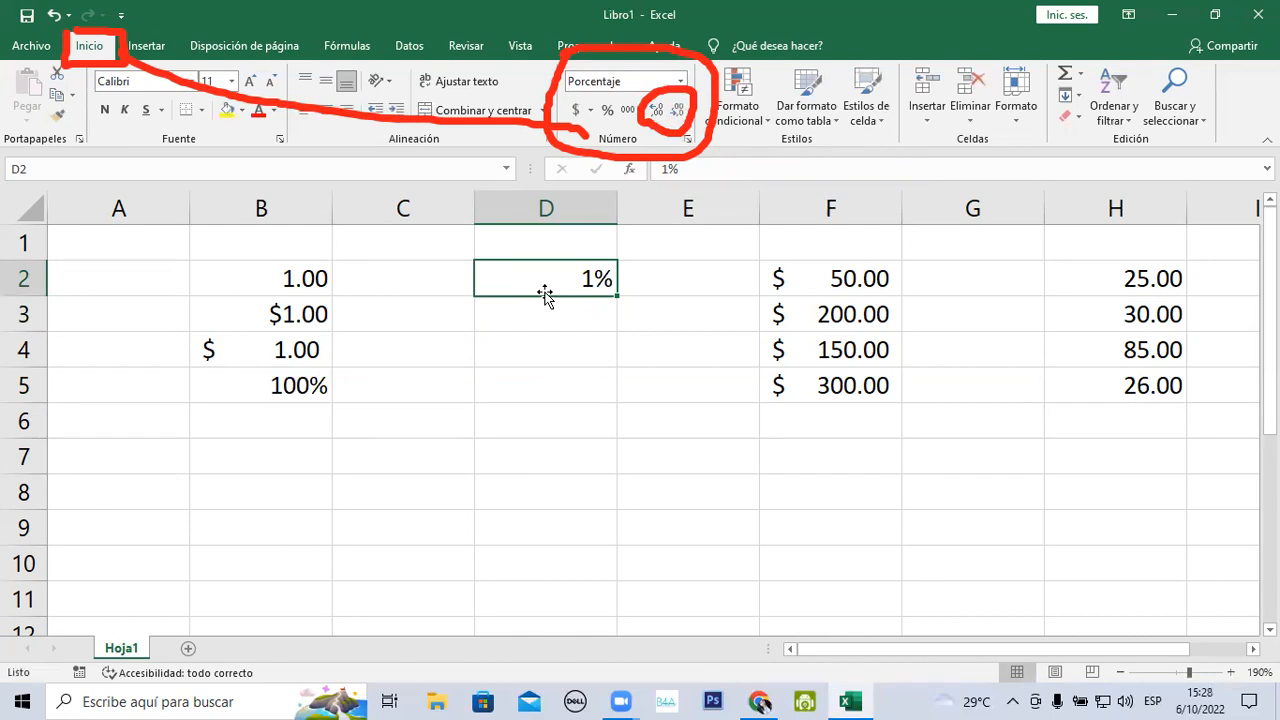
# Enter the percentages 10%, 20%, 30% and 100% in cells D2 to D5
pyautogui.write('10')
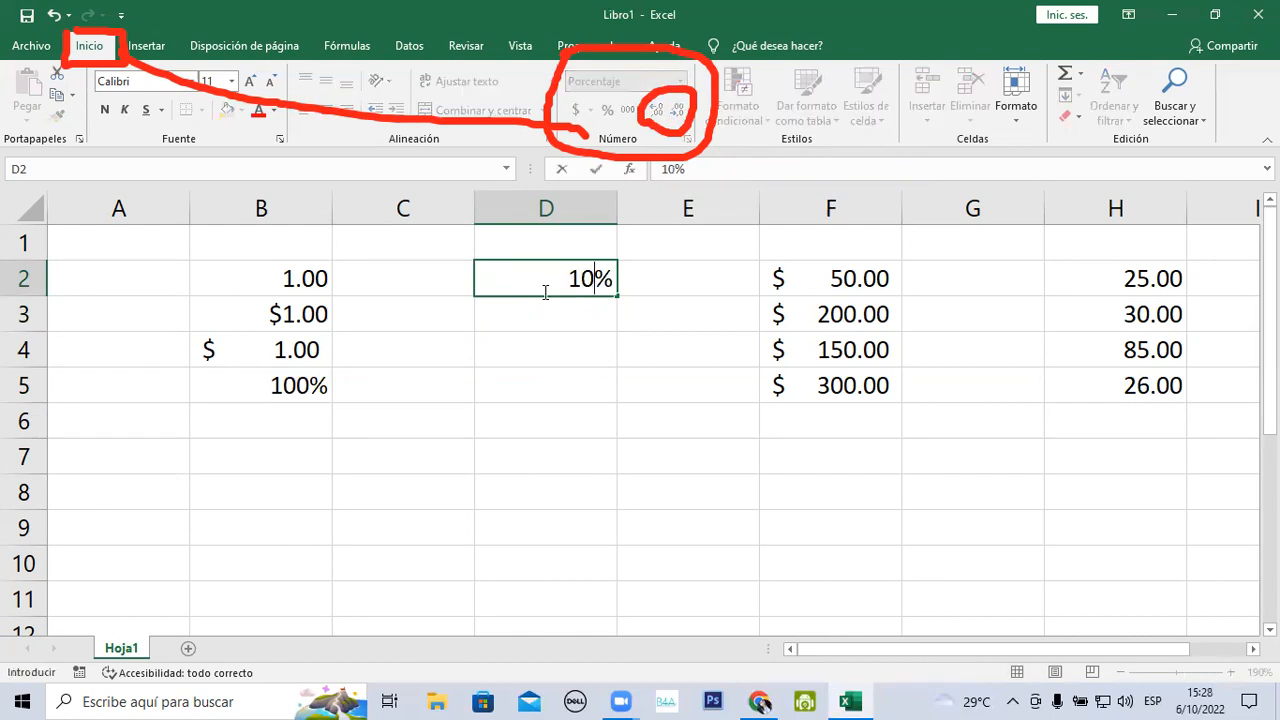
pyautogui.press('Return')
pyautogui.write('20')
pyautogui.press('Return')
pyautogui.write('30')
pyautogui.press('Return')
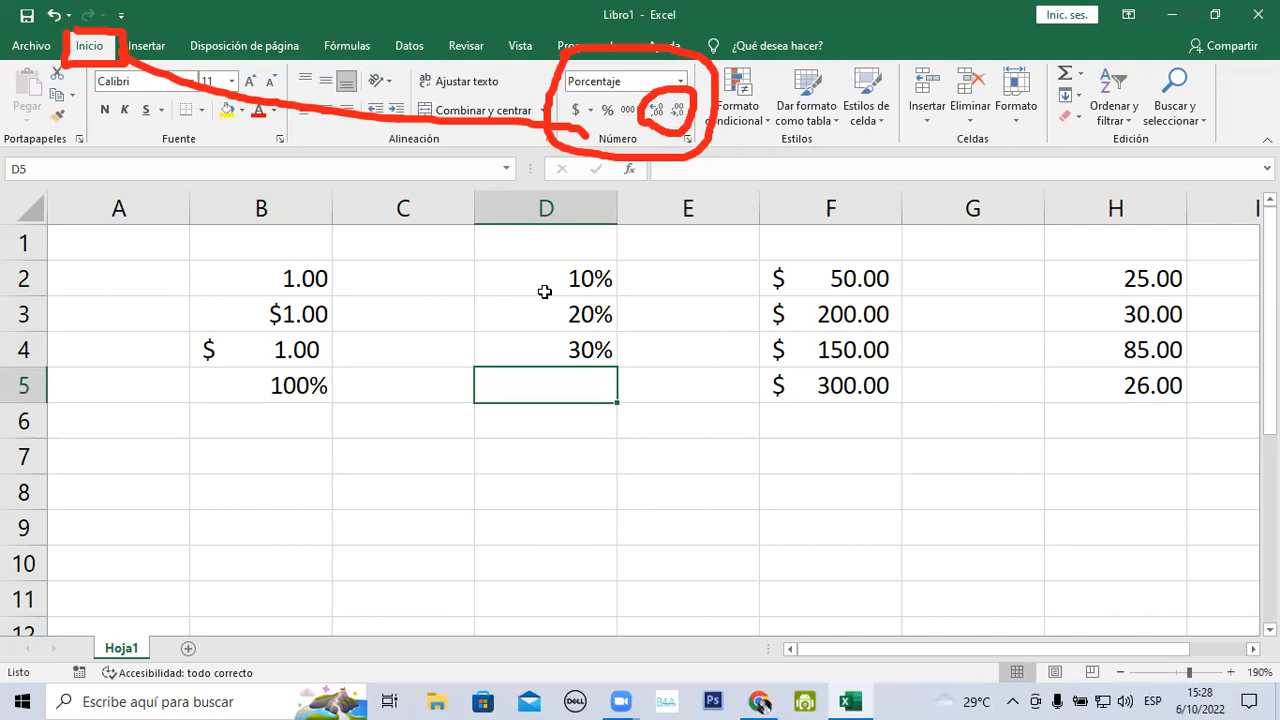
pyautogui.write('100')
pyautogui.press('Return')
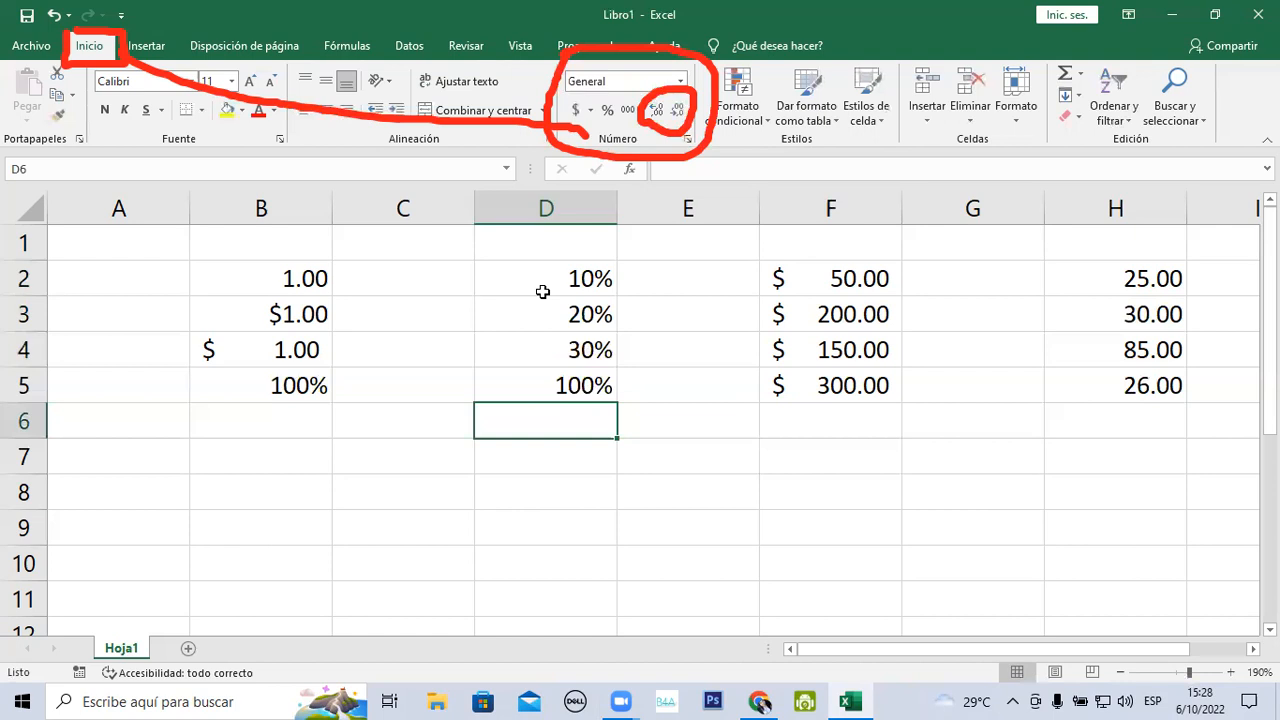
pyautogui.click(540, 289)
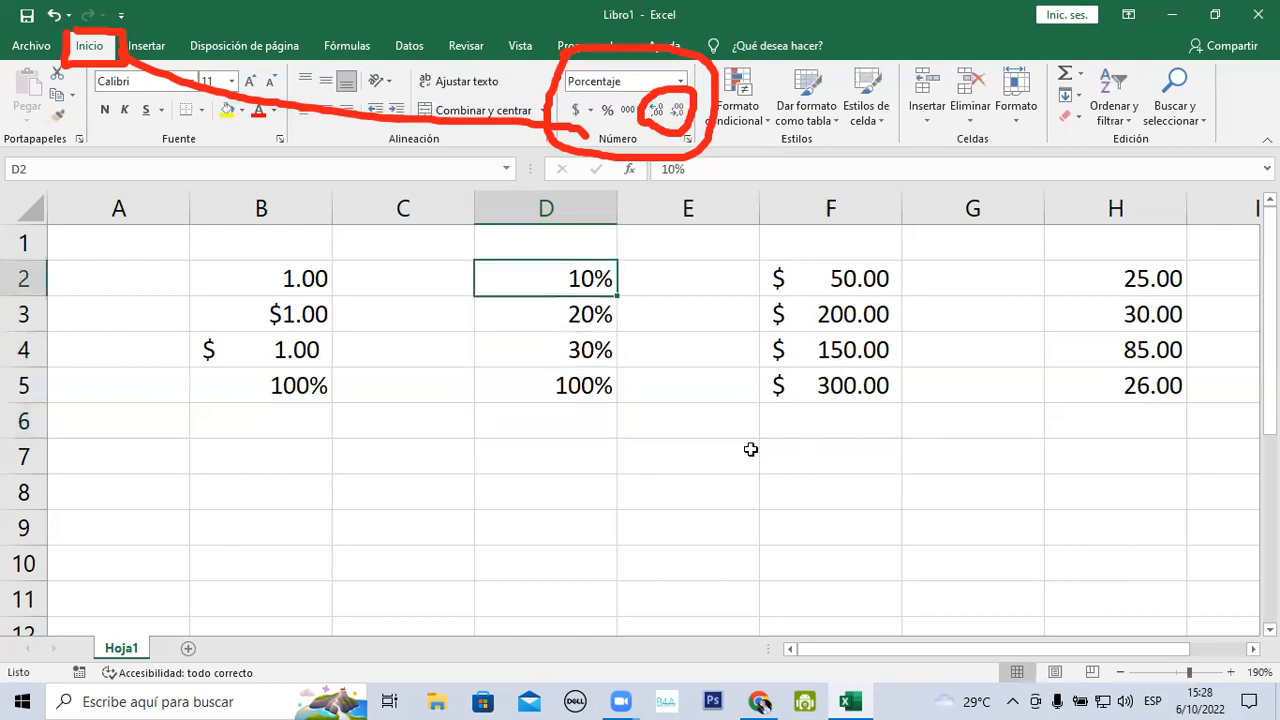
pyautogui.click(558, 479)
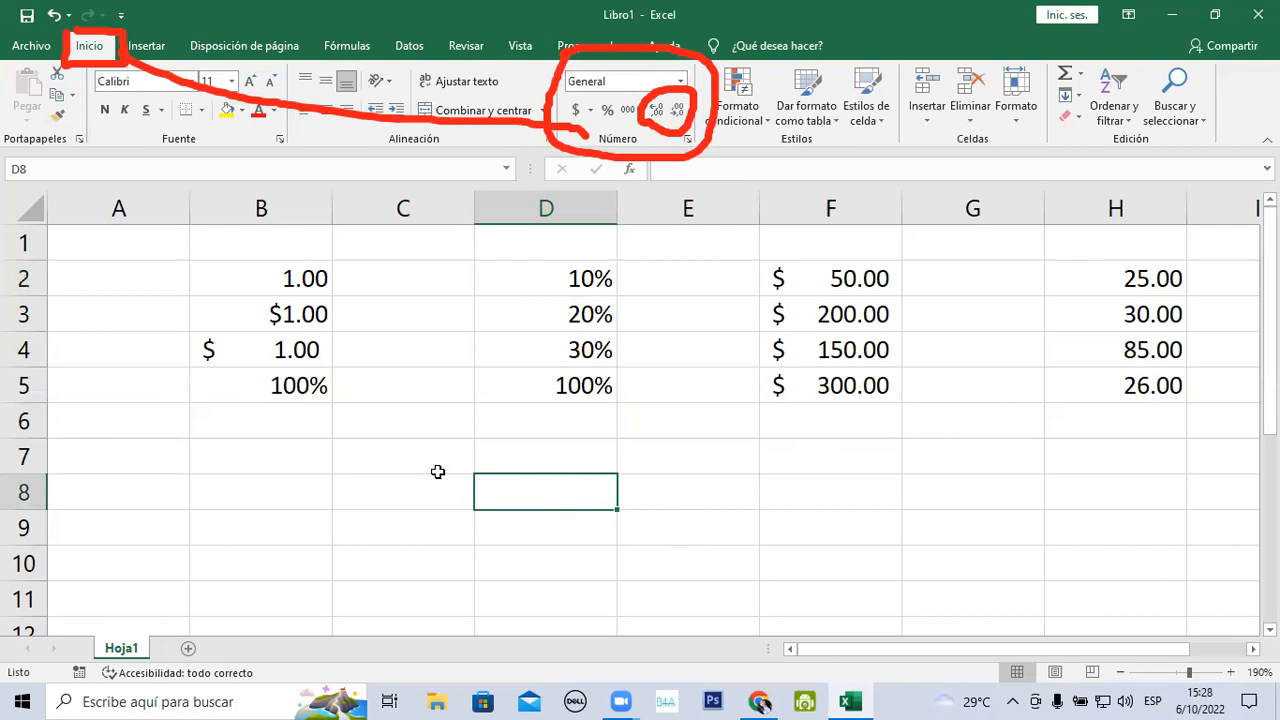
pyautogui.click(250, 478)
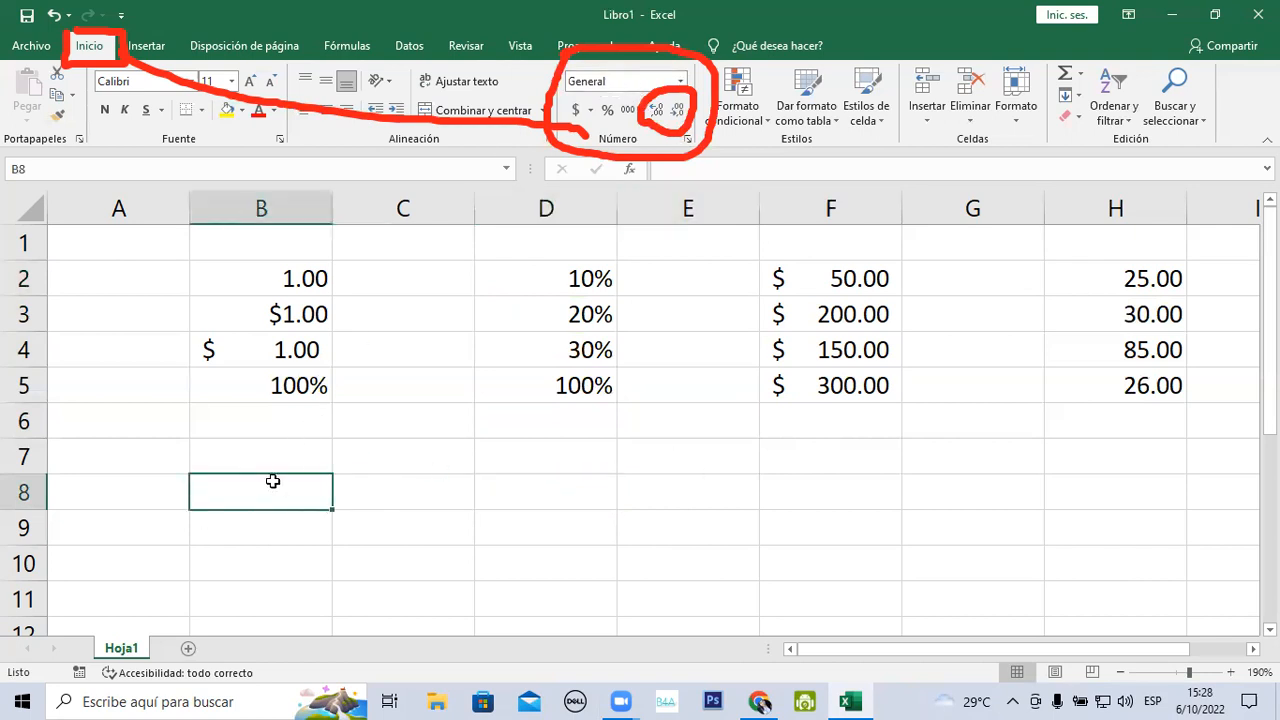
# Enter 0.2 in cell B8 and apply the Percentage format to it
pyautogui.write('0.2')
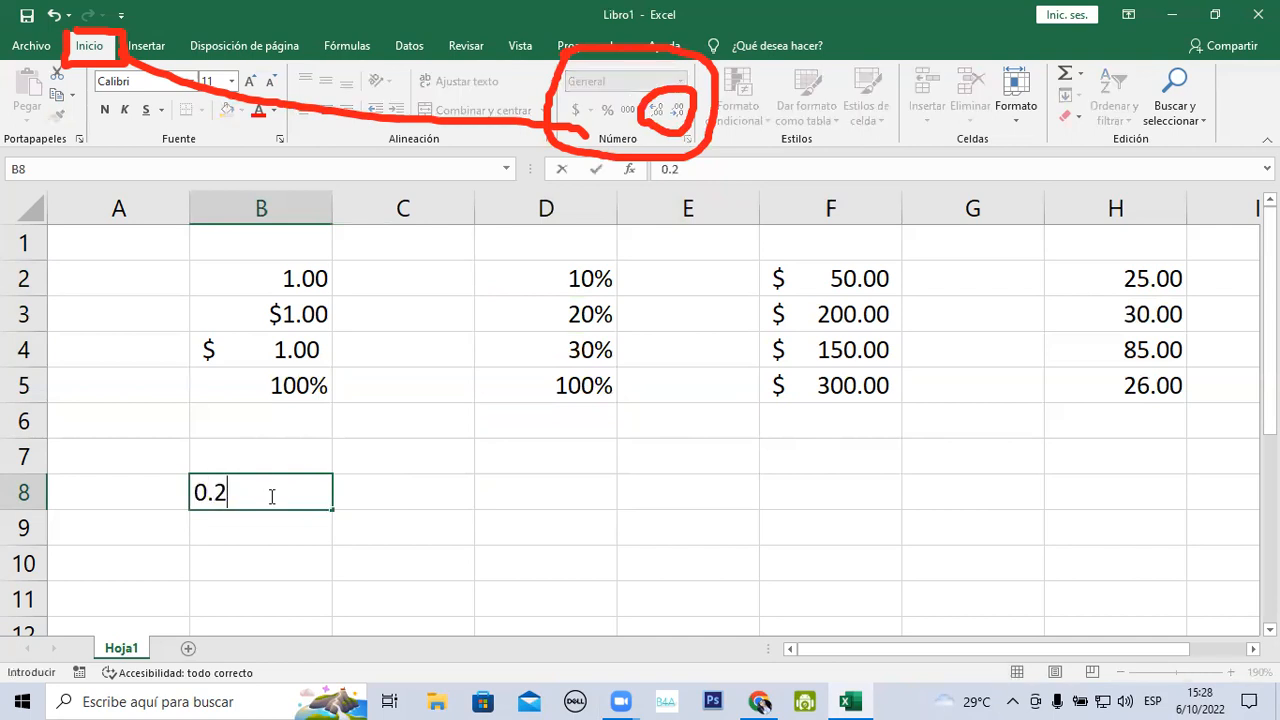
pyautogui.press('Return')
pyautogui.click(269, 496)
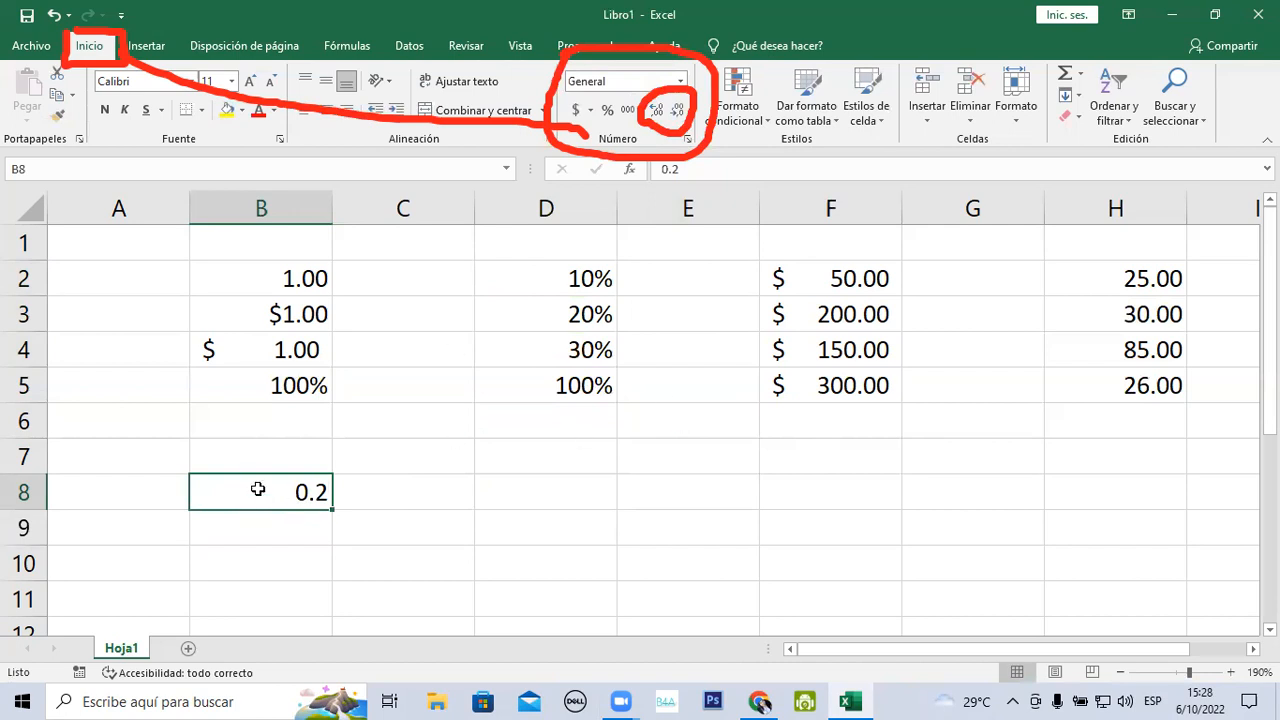
pyautogui.click(681, 81)
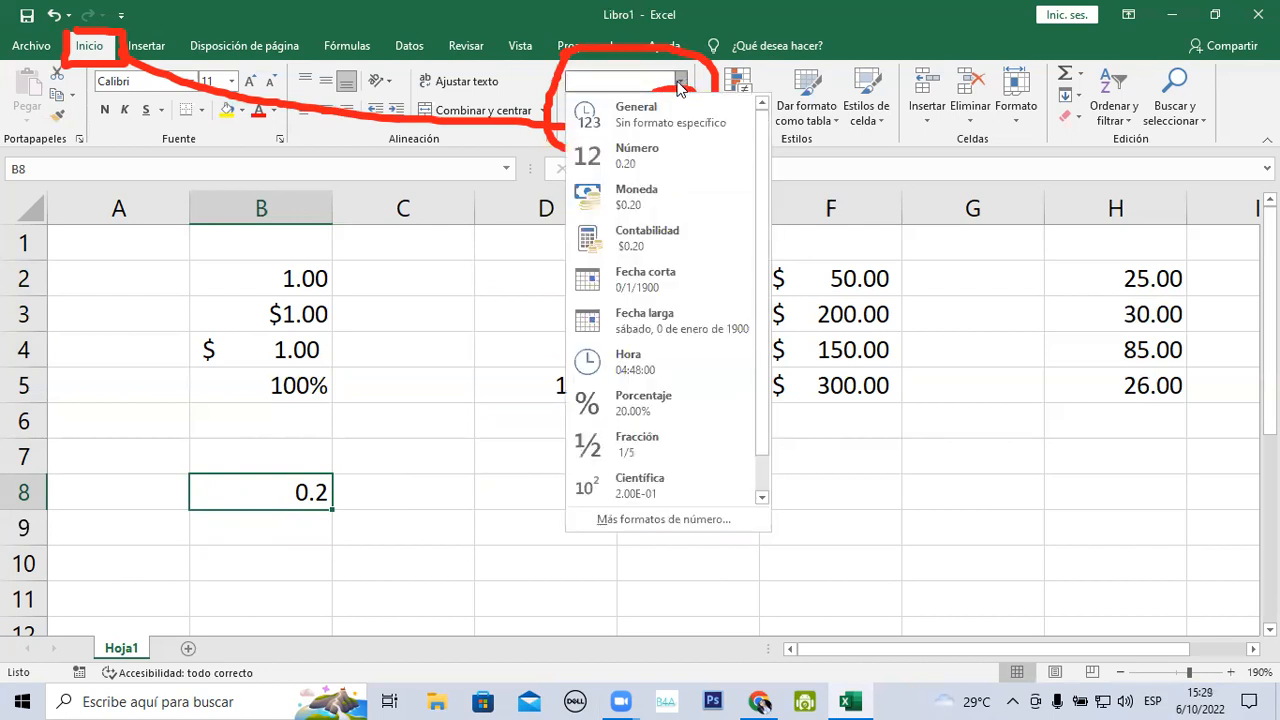
pyautogui.click(656, 407)
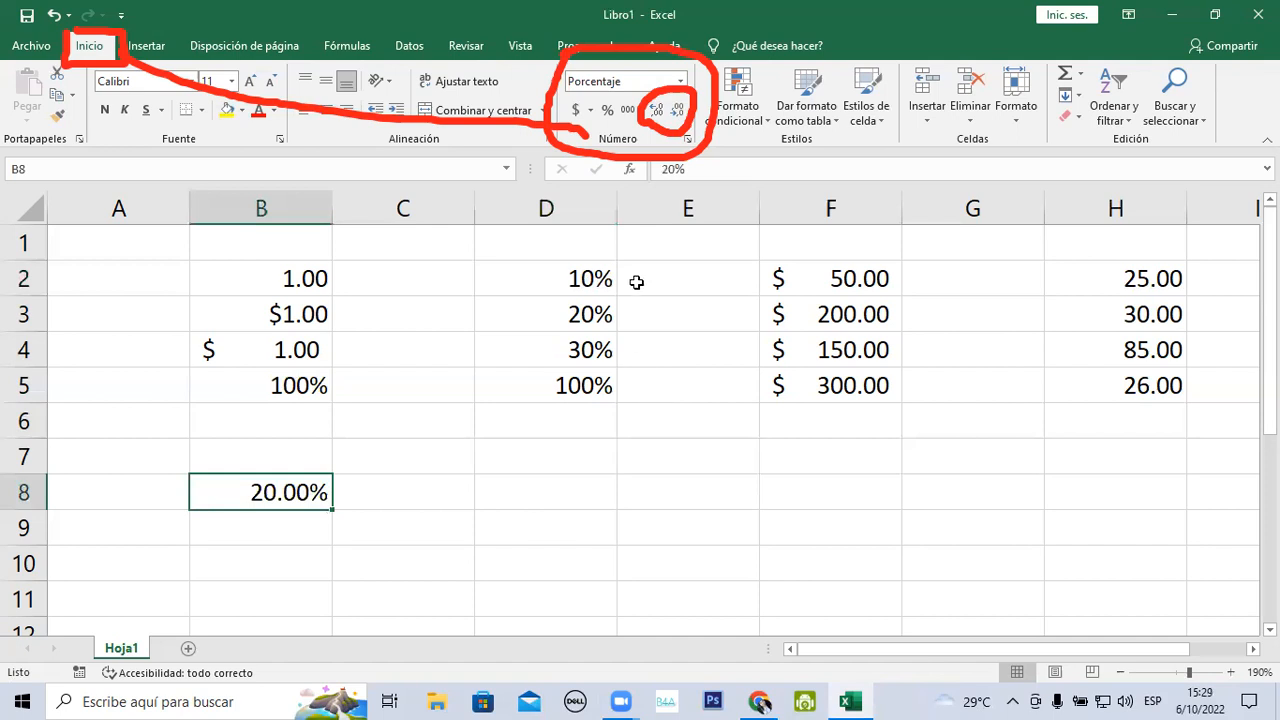
# Reduce the percentage in cell B8 to no decimal places and restore it to two
pyautogui.click(677, 112)
pyautogui.click(677, 112)
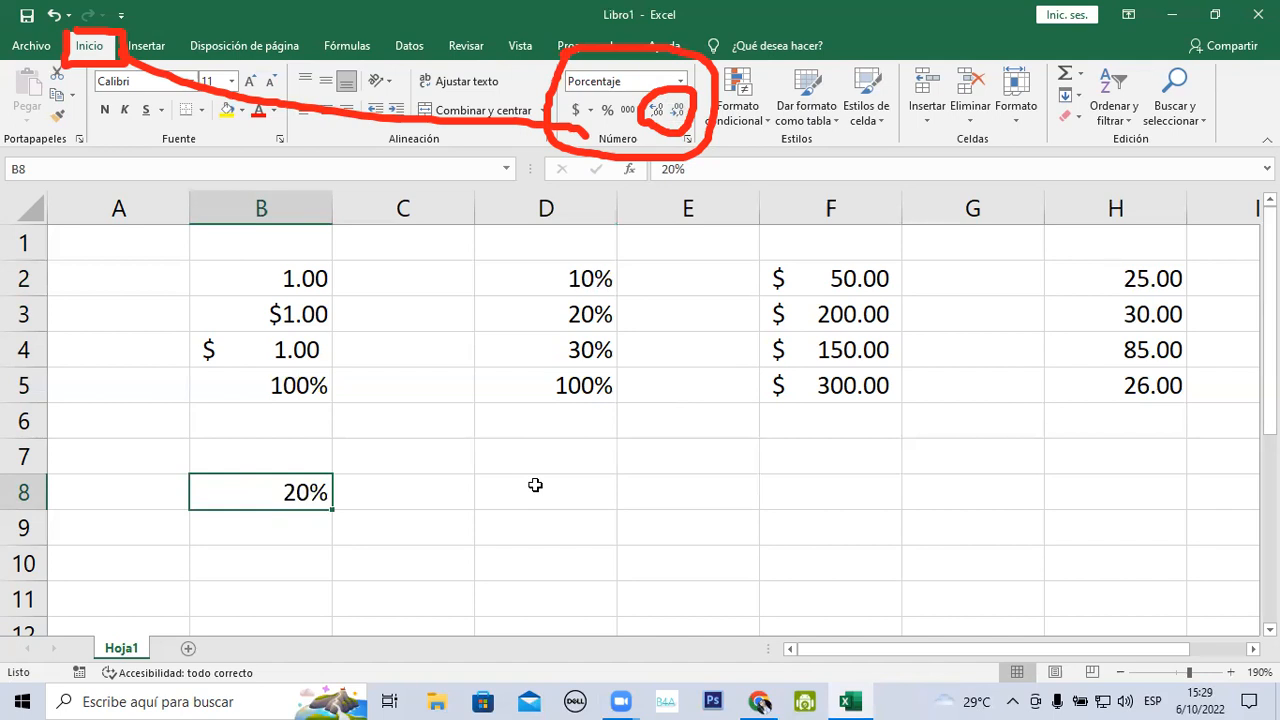
pyautogui.click(658, 106)
pyautogui.click(658, 106)
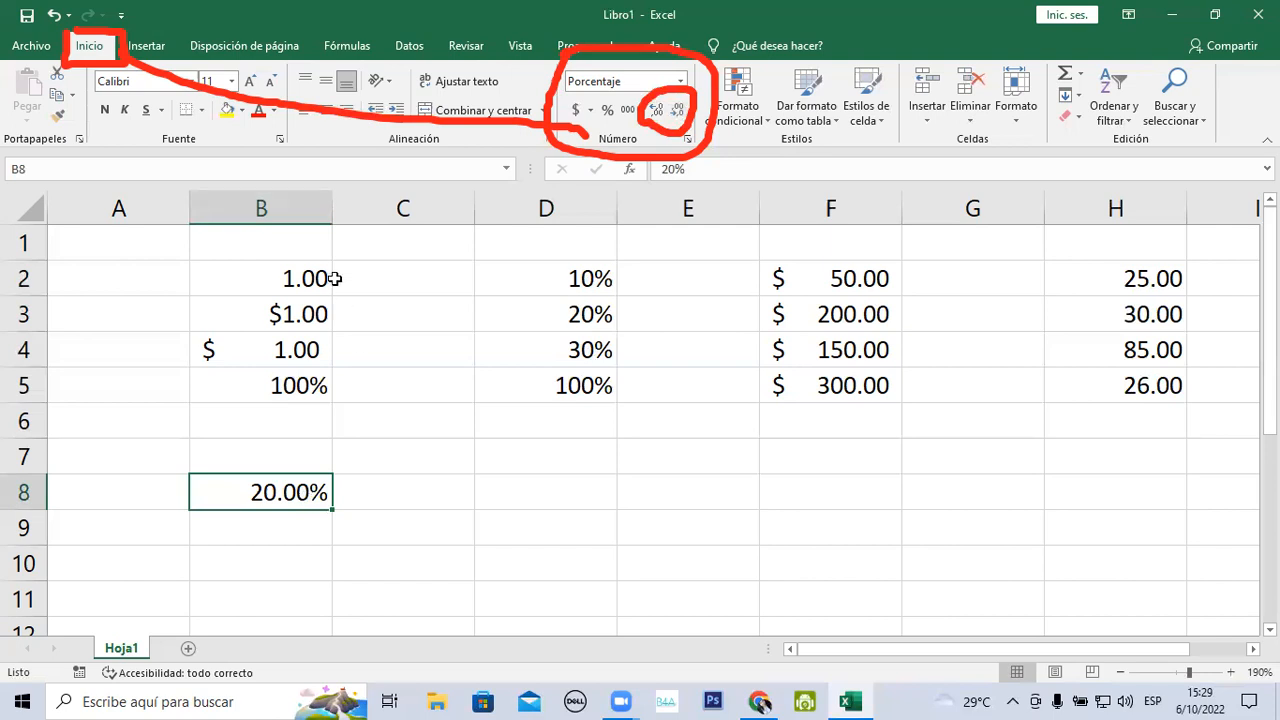
pyautogui.click(683, 83)
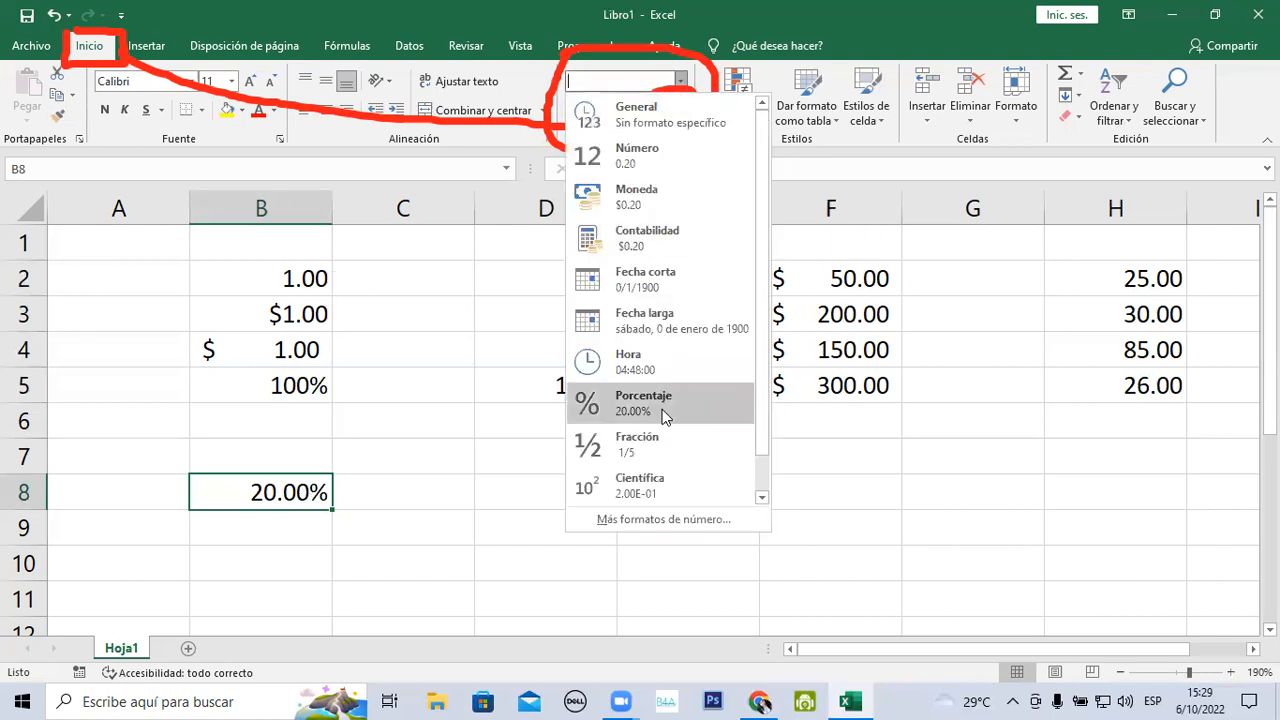
pyautogui.click(688, 50)
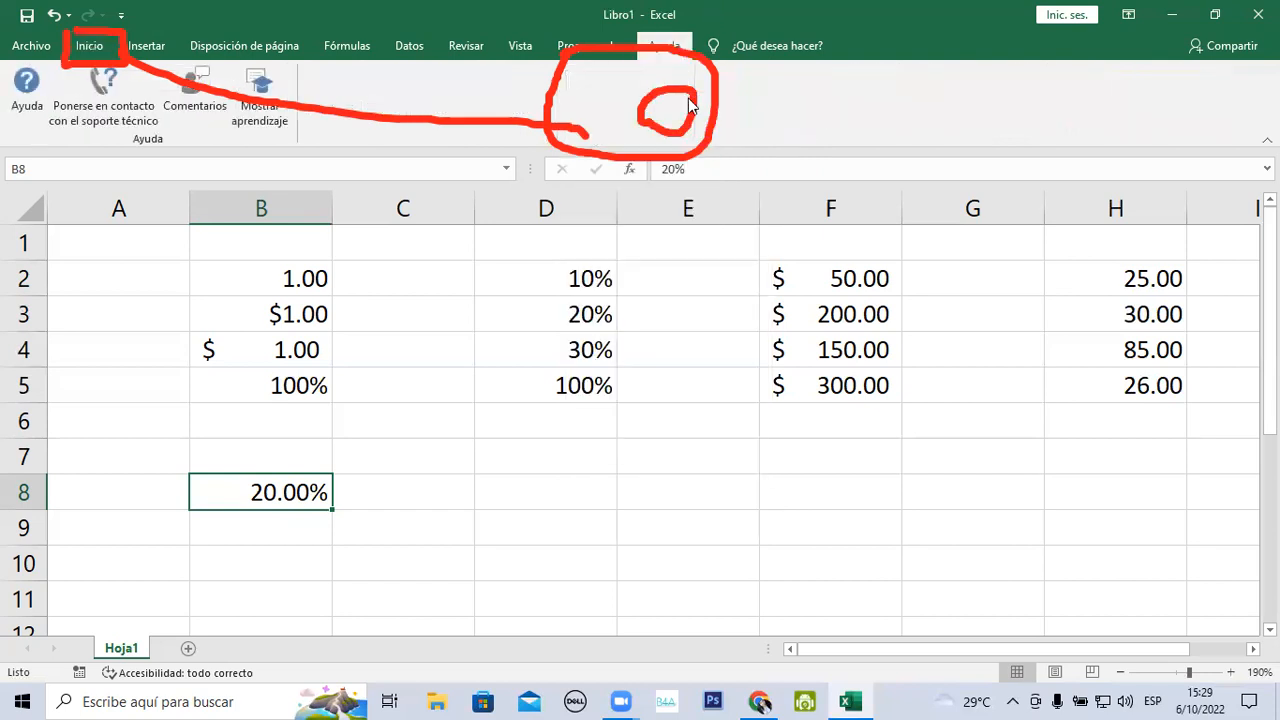
pyautogui.click(86, 48)
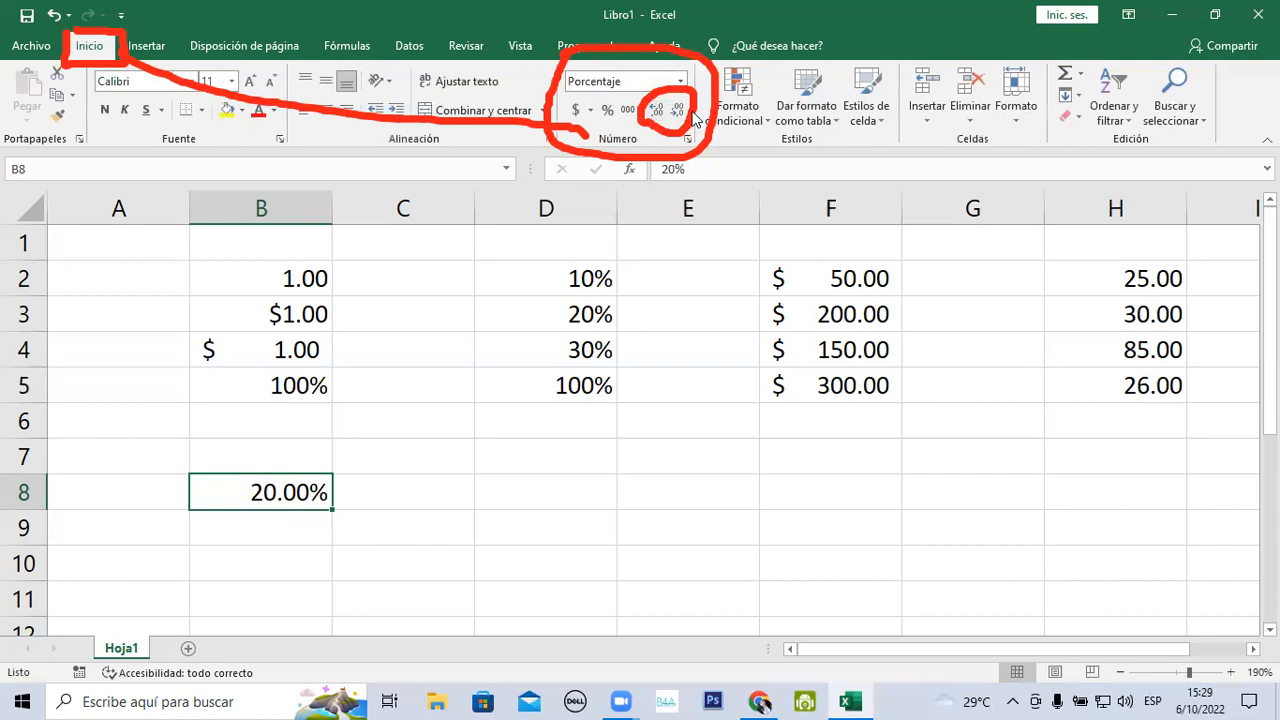
# Increase the percentage in cell B8 to four decimal places and reduce it to none
pyautogui.click(655, 112)
pyautogui.click(656, 114)
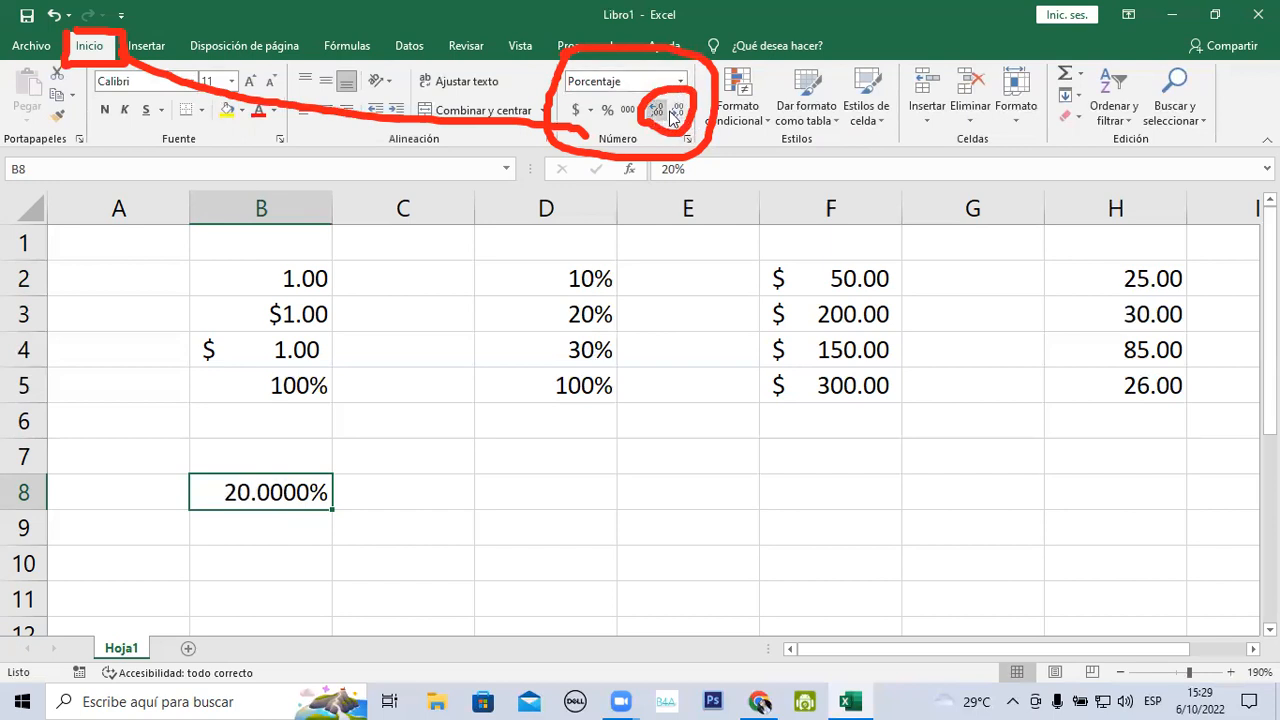
pyautogui.click(677, 110)
pyautogui.click(677, 110)
pyautogui.click(677, 112)
pyautogui.click(677, 112)
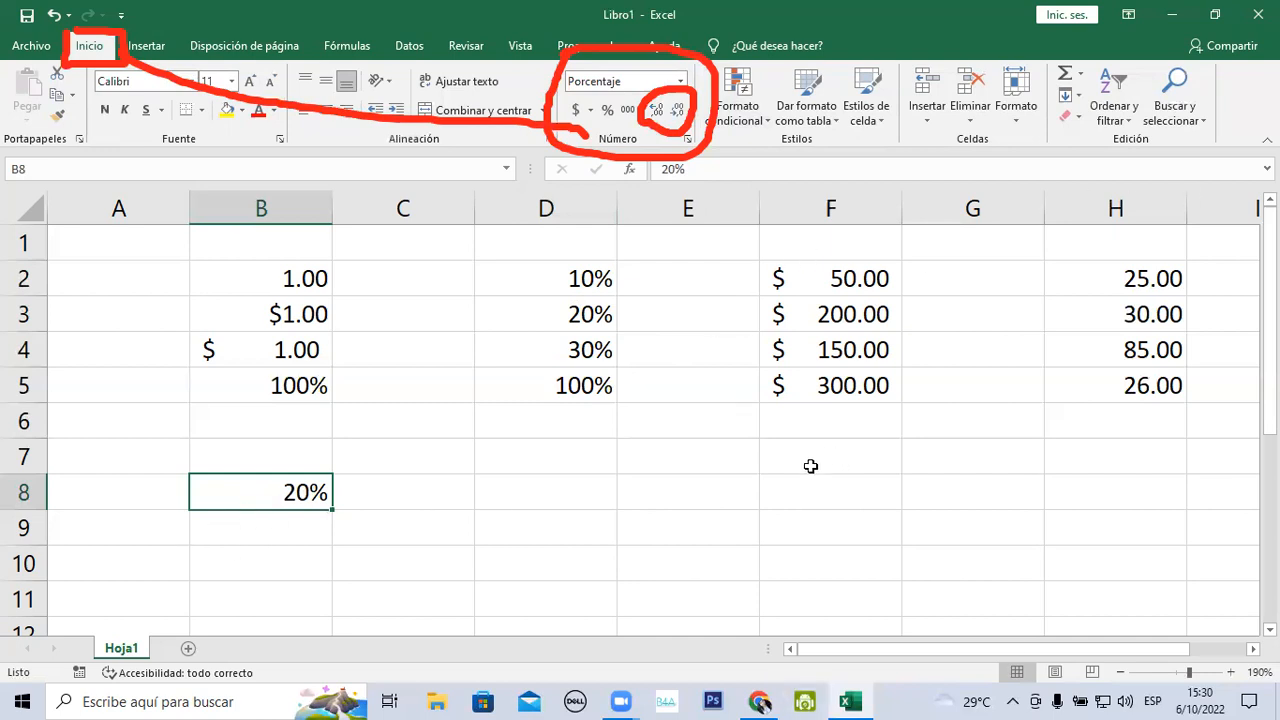
# Reset the range B2:H10 to the General number format and clear all its contents
pyautogui.scroll(-1, 903, 546)
pyautogui.scroll(1, 640, 500)
pyautogui.moveTo(209, 281); pyautogui.dragTo(517, 572)
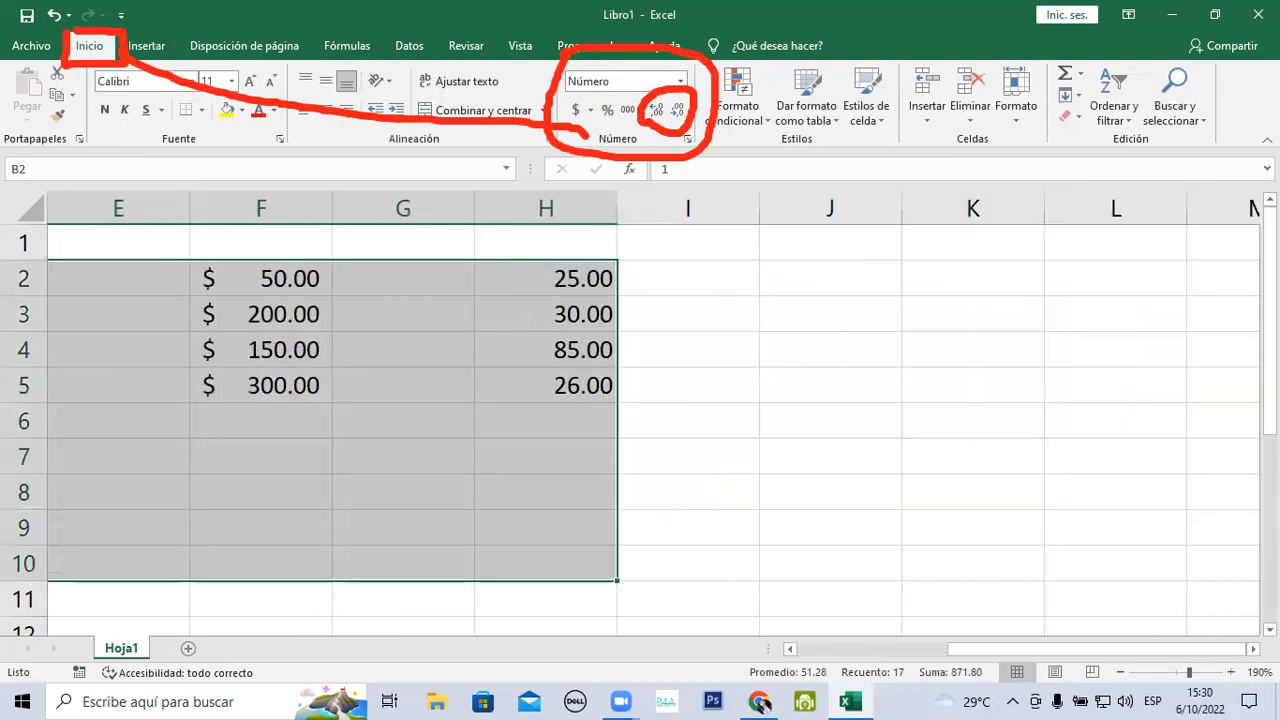
pyautogui.click(681, 81)
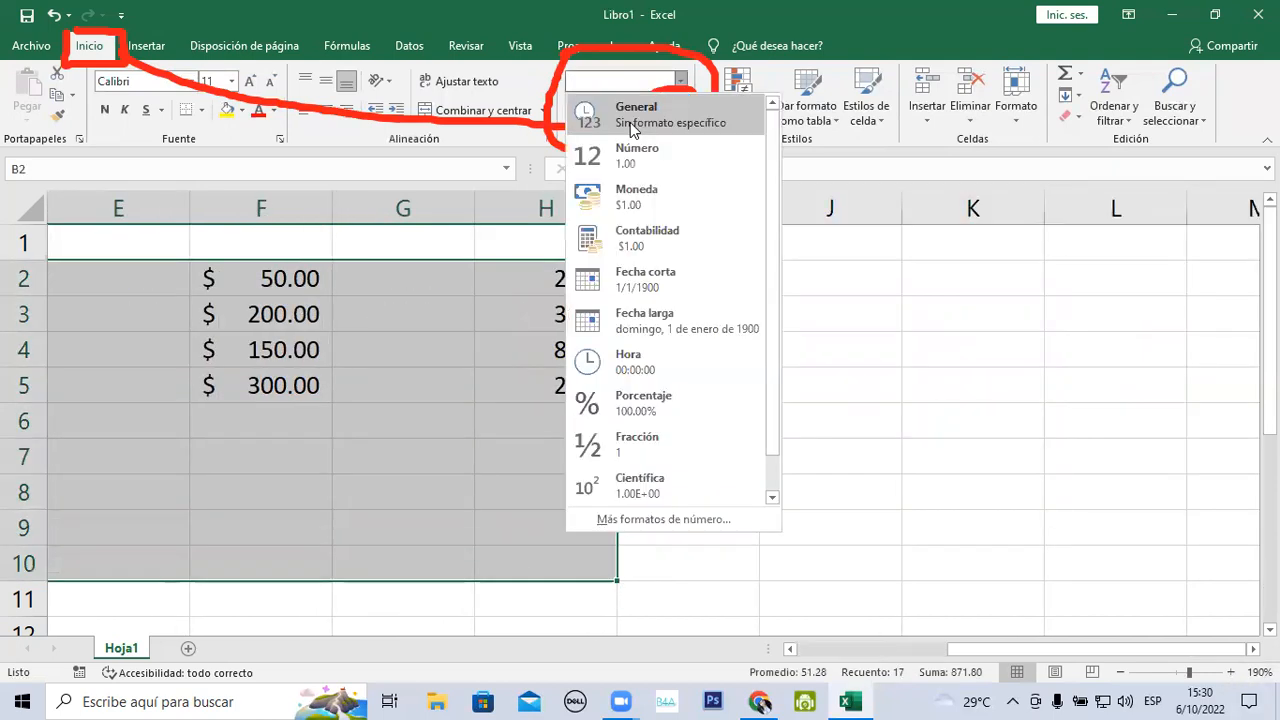
pyautogui.click(640, 106)
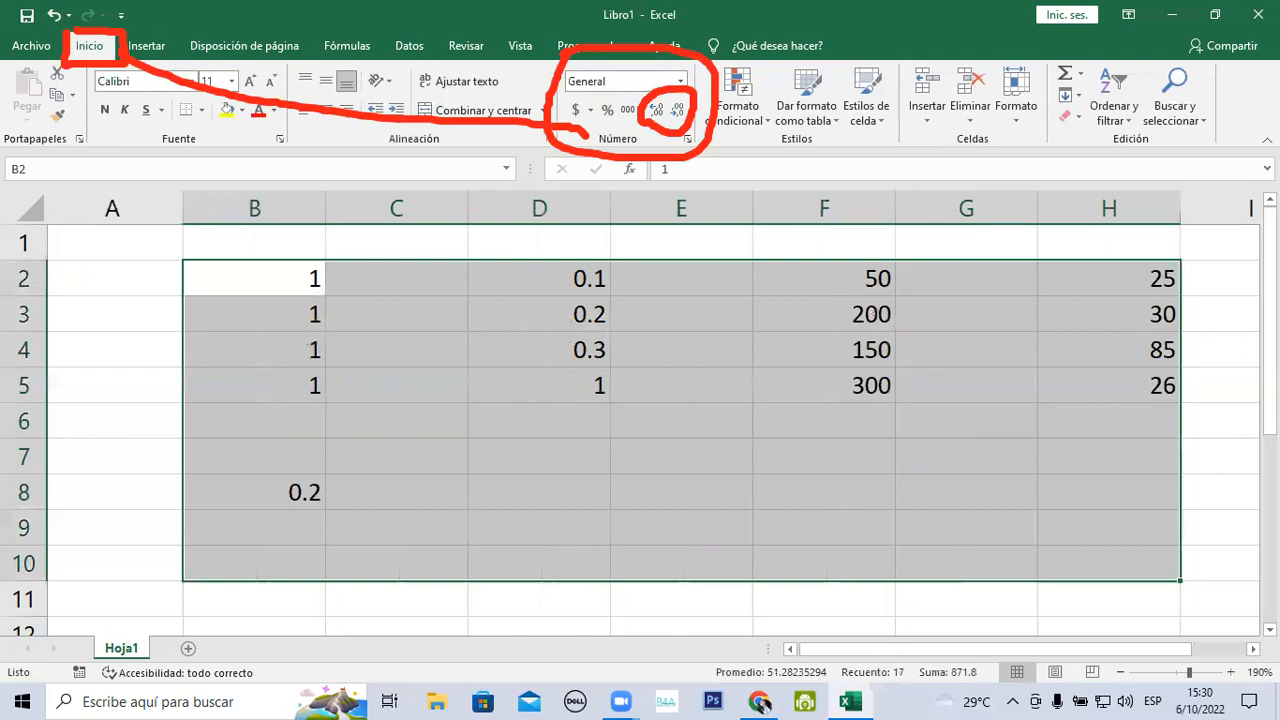
pyautogui.press('Delete')
pyautogui.click(372, 416)
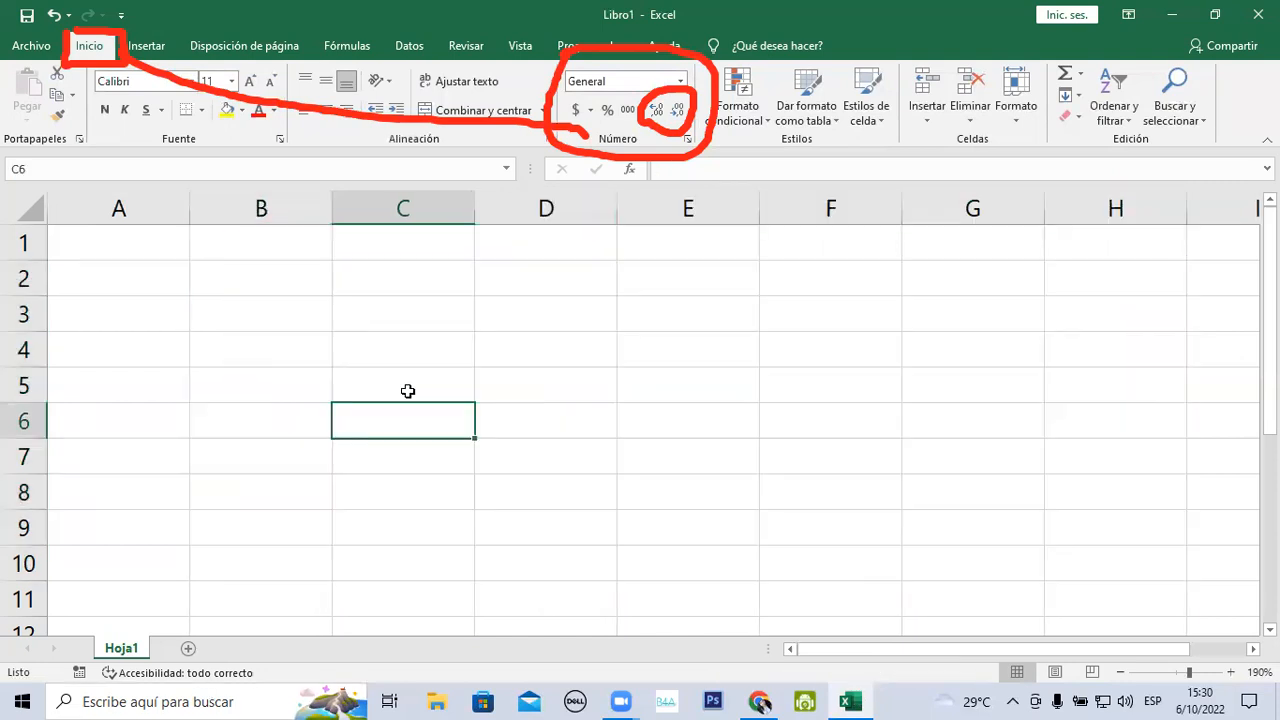
pyautogui.click(228, 288)
pyautogui.click(457, 325)
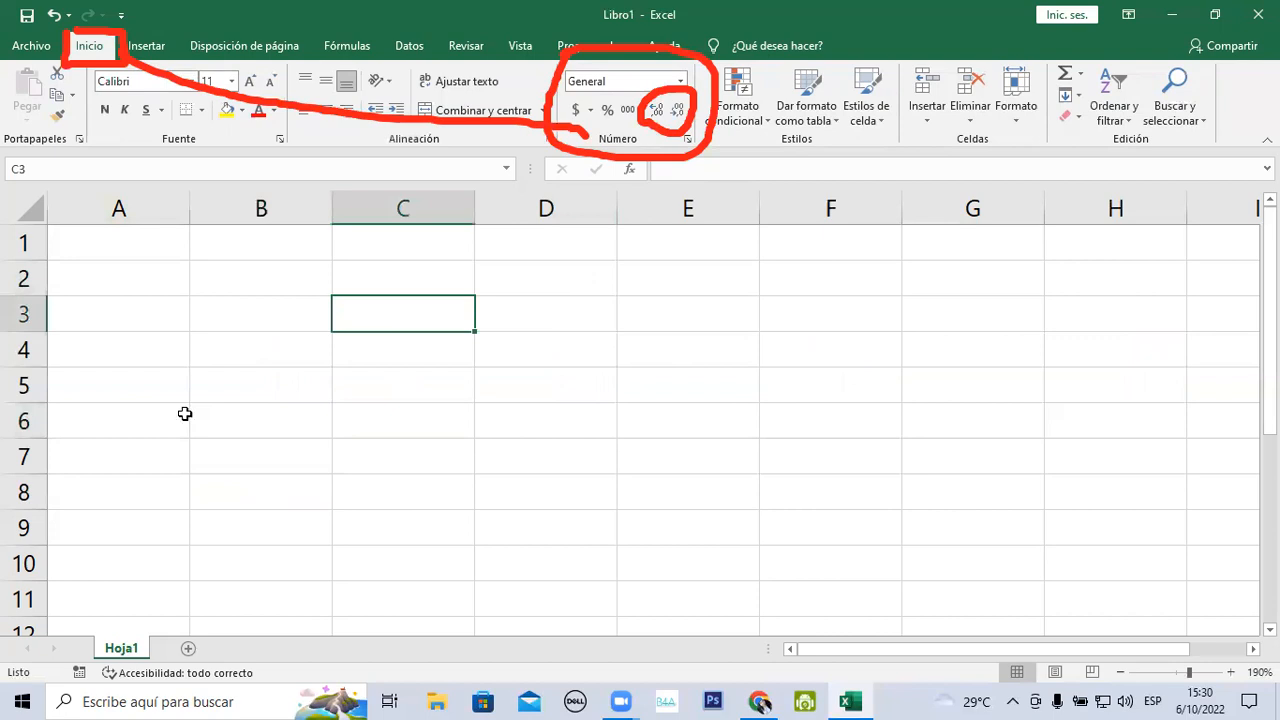
# Apply the Percentage format to the empty cells B2 to B8
pyautogui.moveTo(263, 270); pyautogui.dragTo(276, 488)
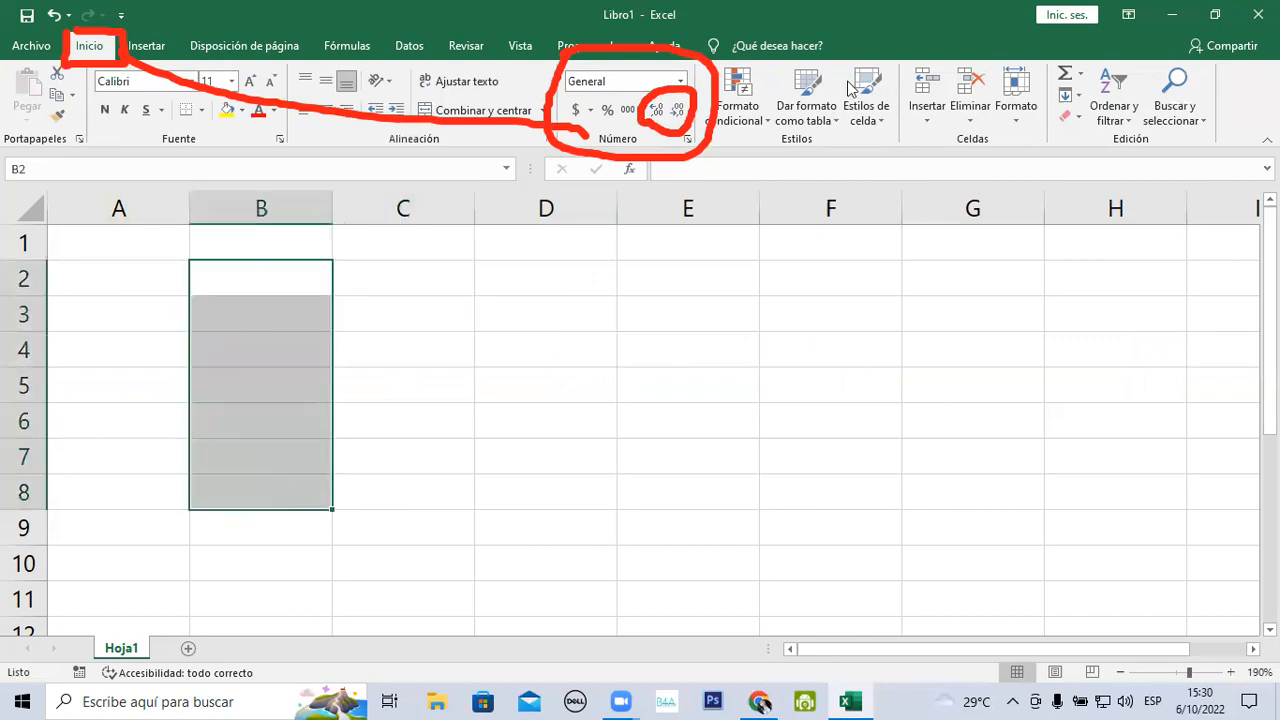
pyautogui.click(682, 82)
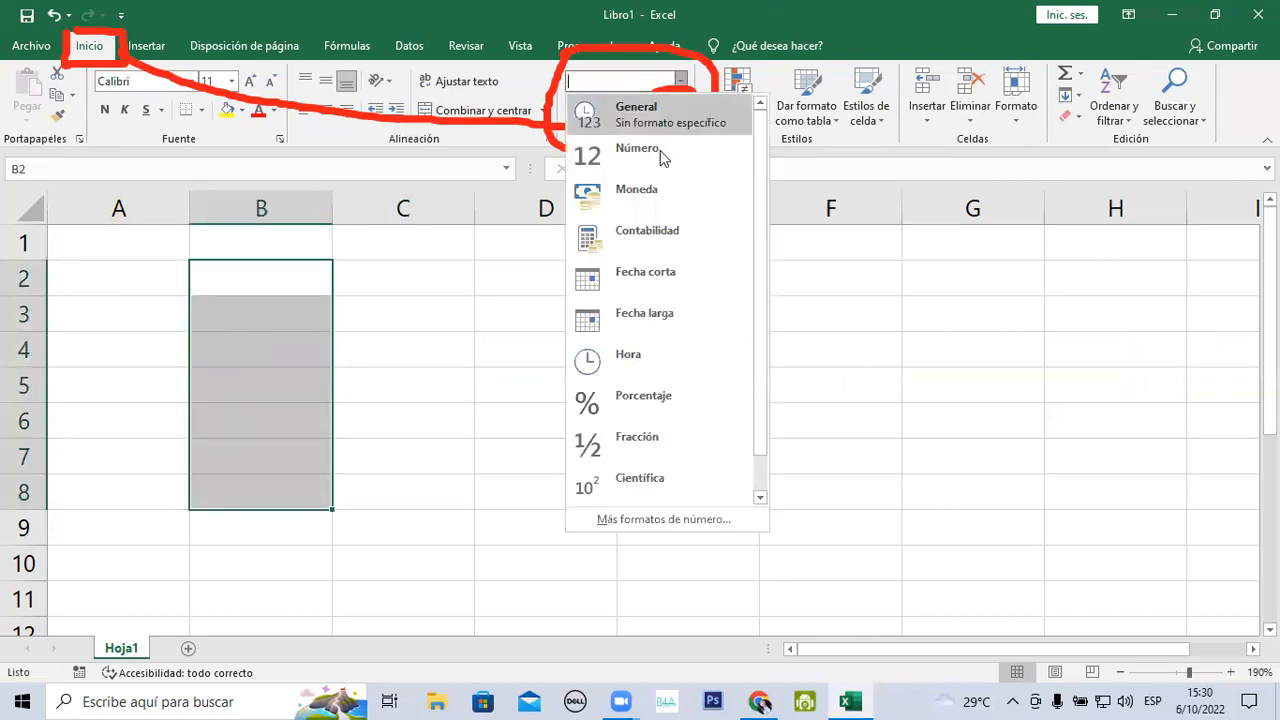
pyautogui.click(667, 397)
# Enter the percentages 10, 20, 30, 40, 50 and 60 in cells B2 to B7
pyautogui.click(254, 273)
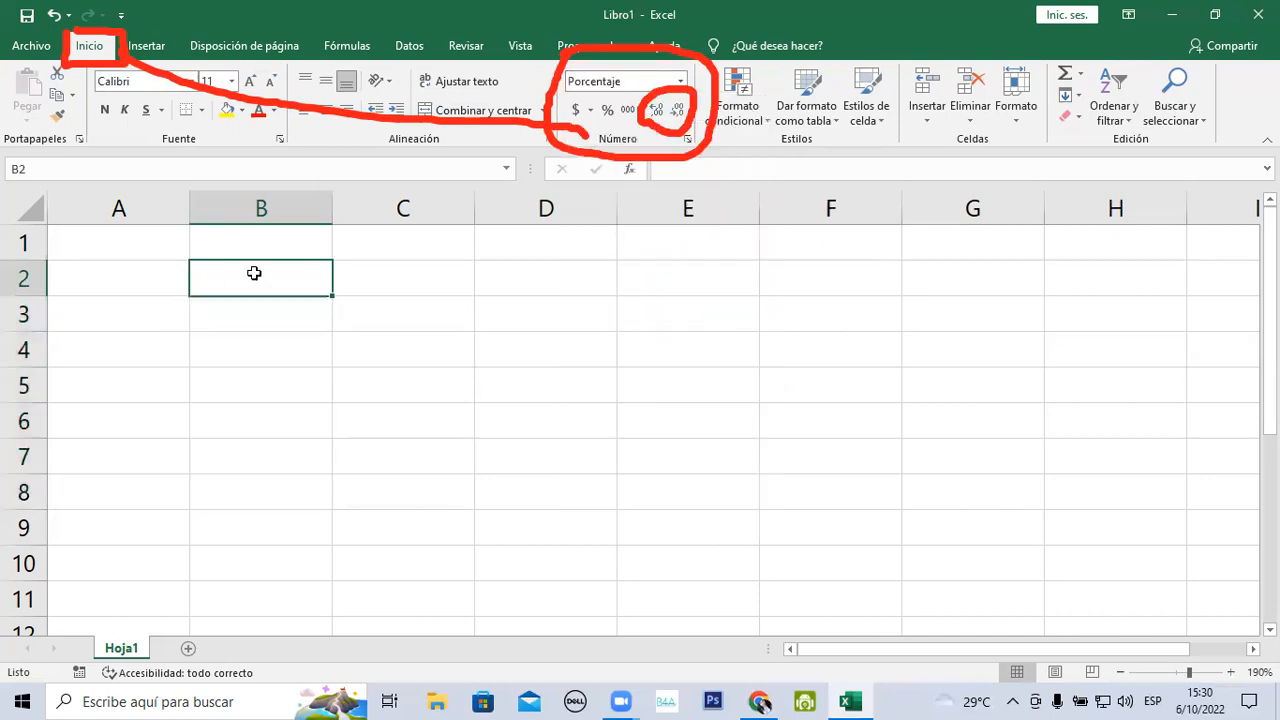
pyautogui.write('10')
pyautogui.press('Return')
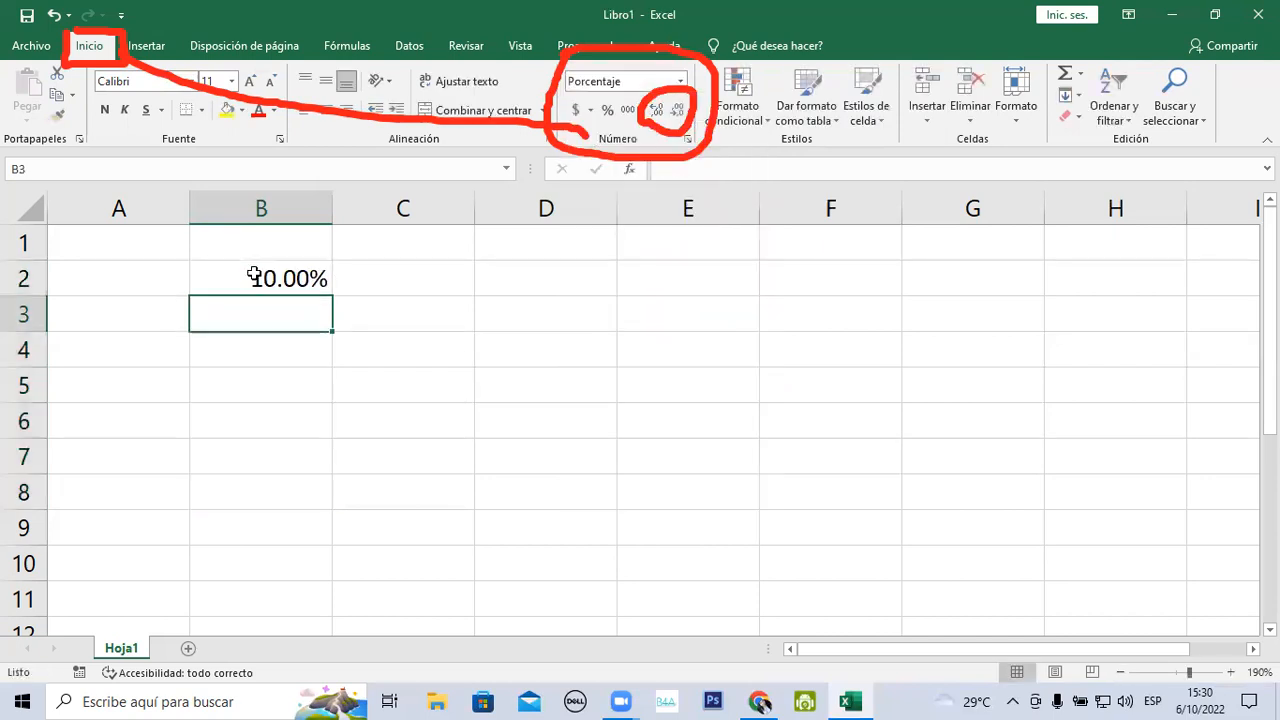
pyautogui.write('20')
pyautogui.press('Return')
pyautogui.write('30')
pyautogui.press('Return')
pyautogui.write('40')
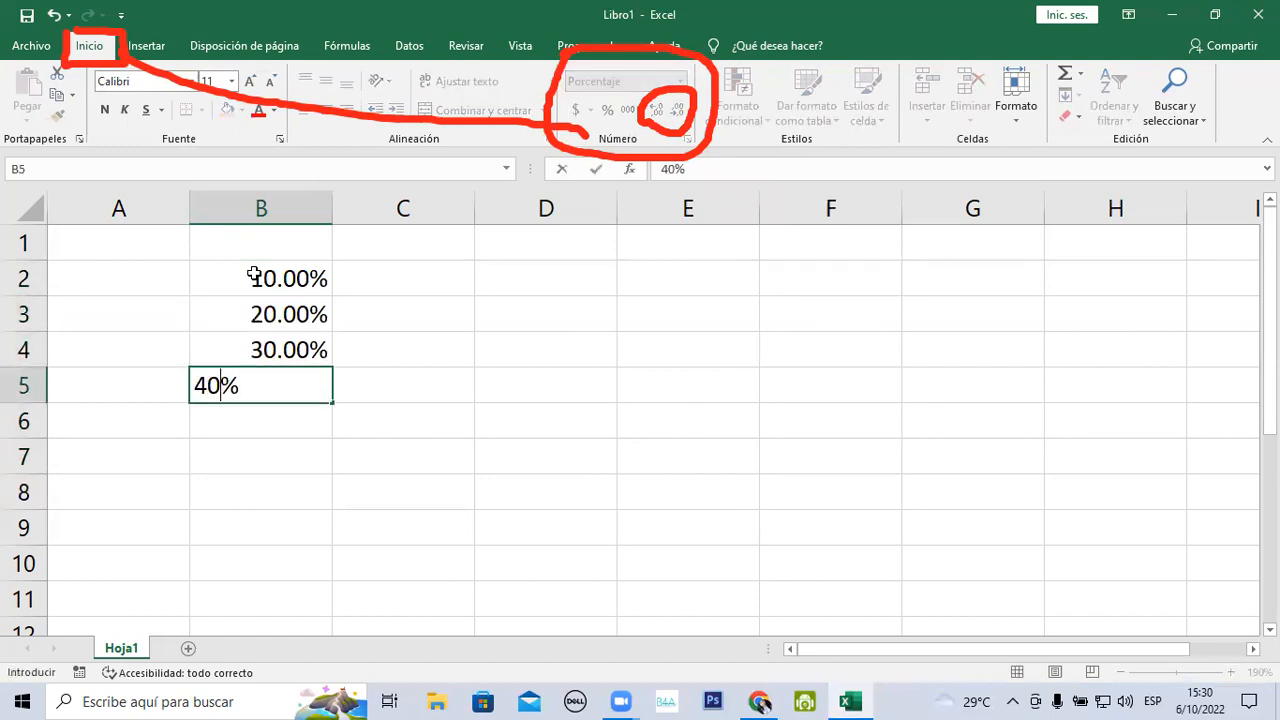
pyautogui.press('Return')
pyautogui.write('50')
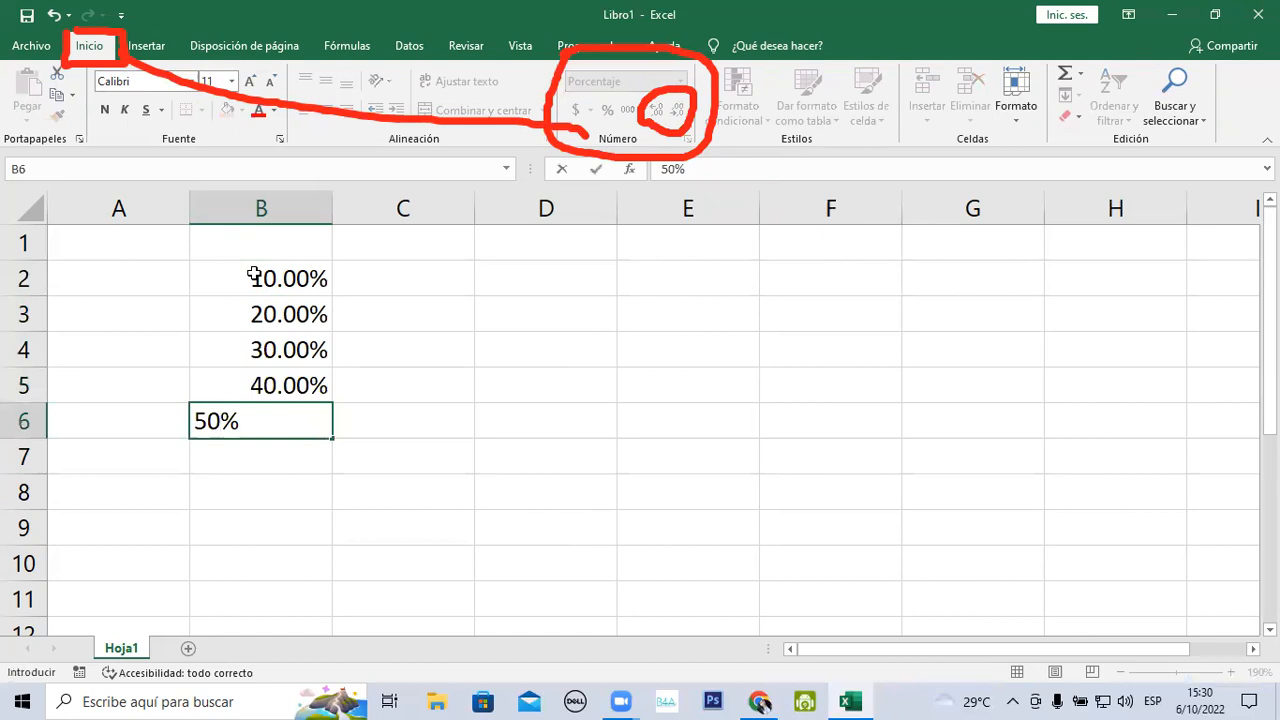
pyautogui.press('Return')
pyautogui.write('60')
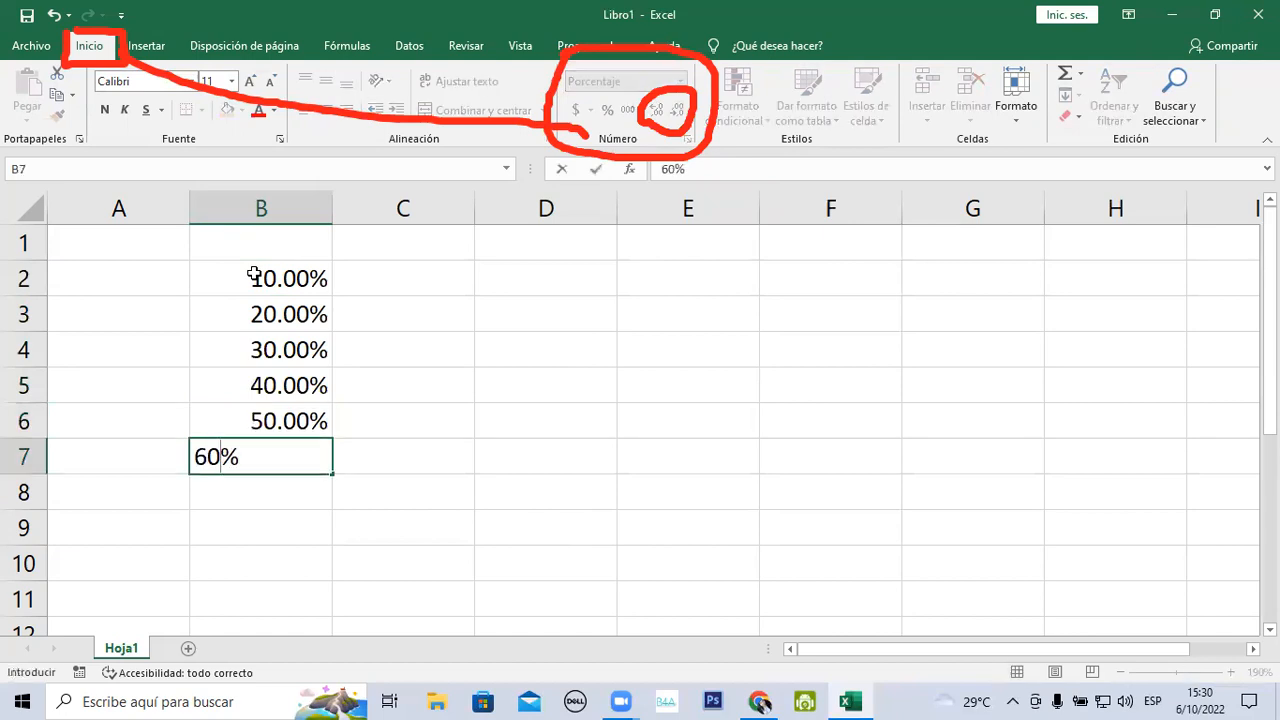
pyautogui.press('Return')
# Enter the percentage 70 in cell B8, the last cell of the preformatted range
pyautogui.press('Down')
pyautogui.press('Up')
pyautogui.press('Up')
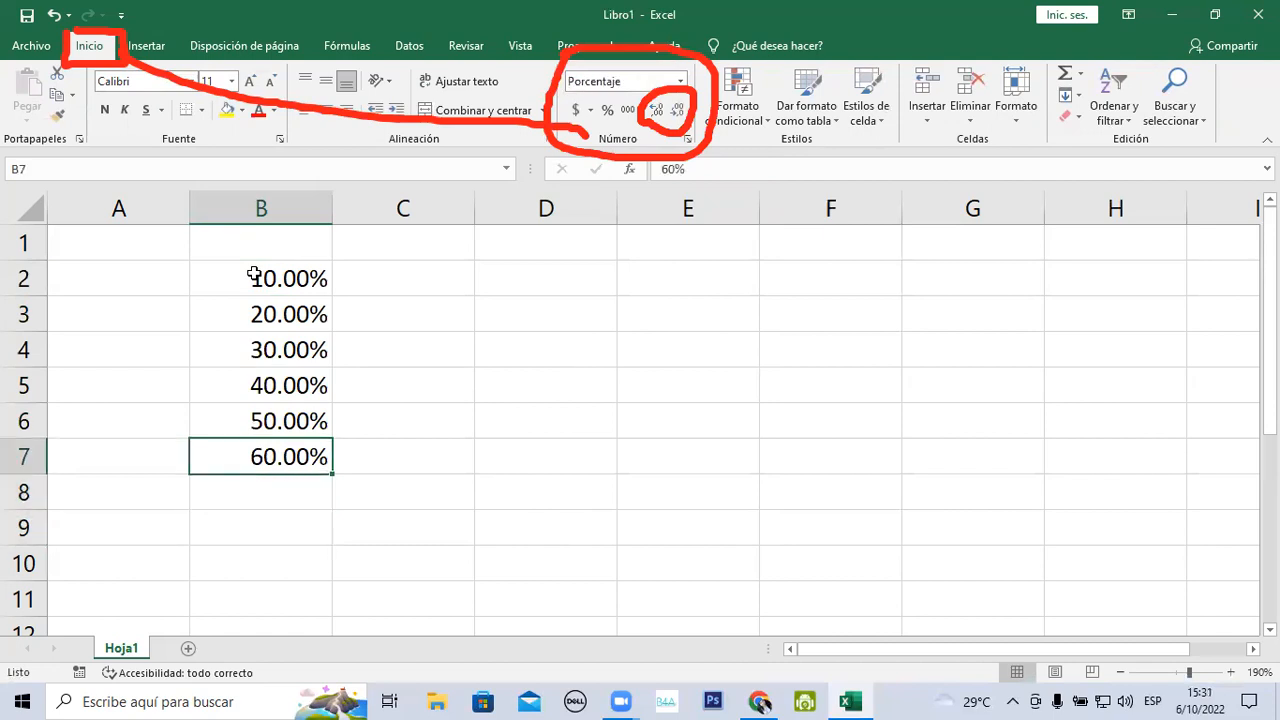
pyautogui.press('Down')
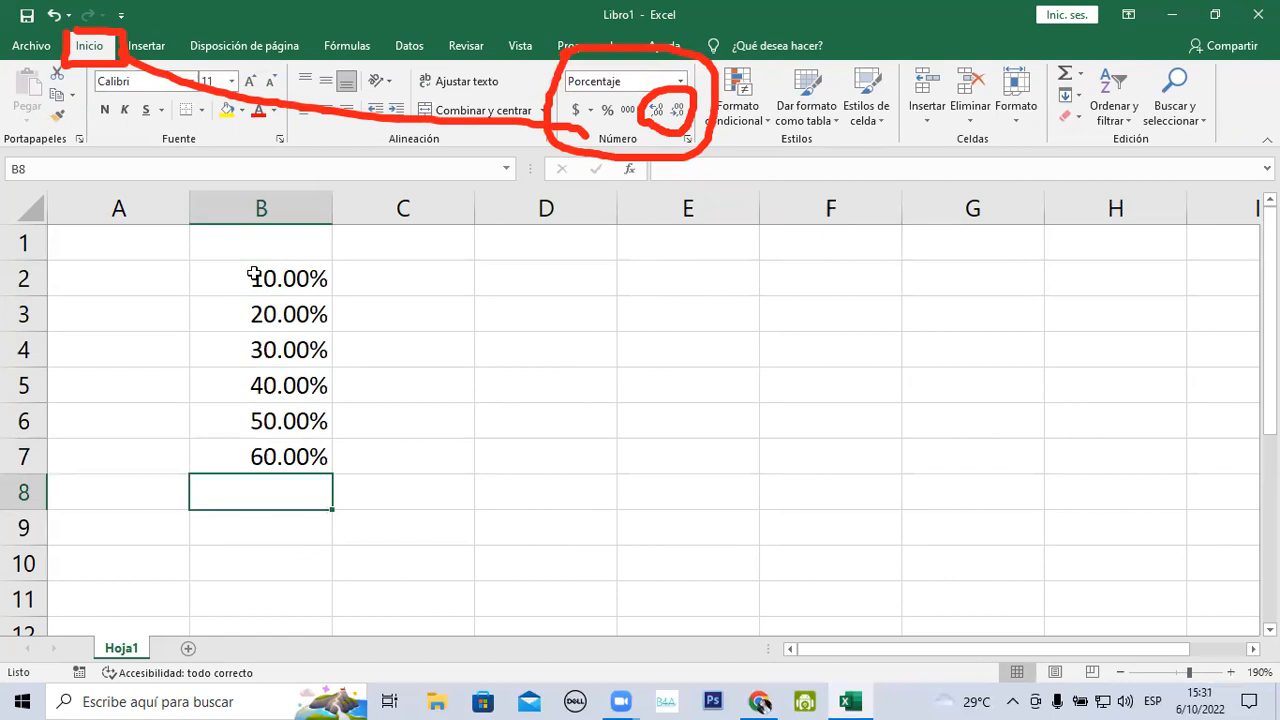
pyautogui.write('70')
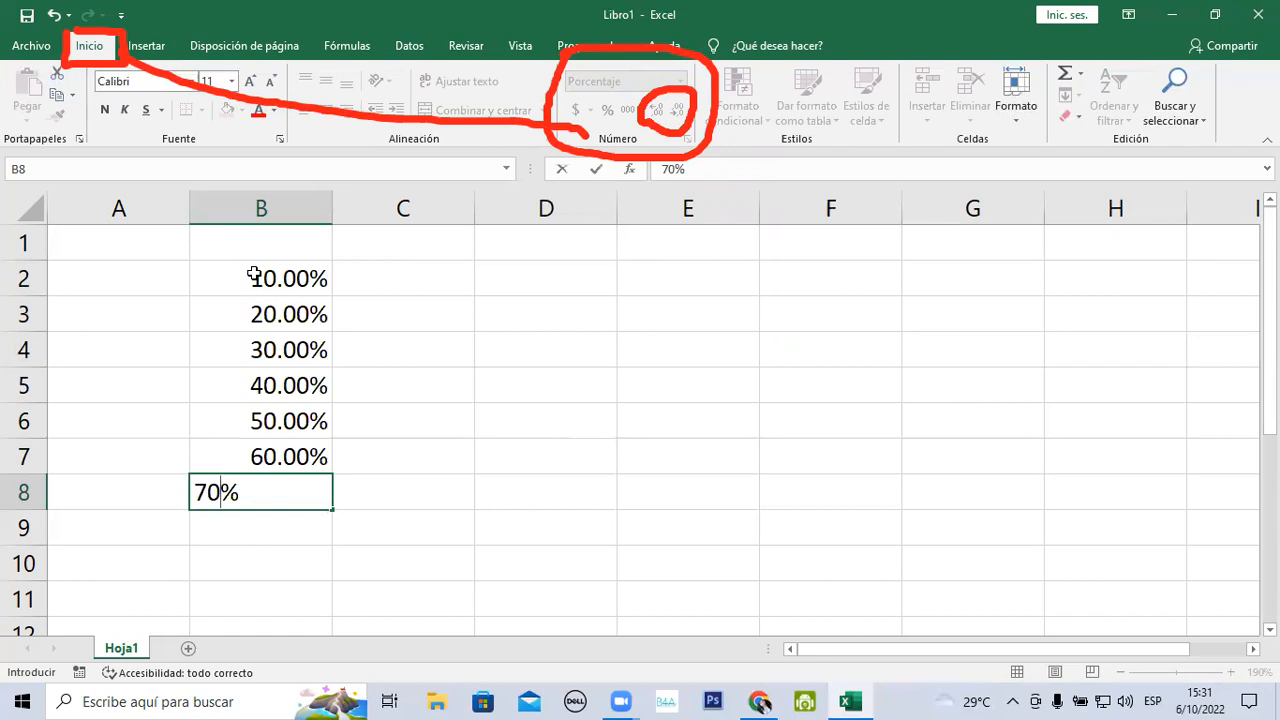
pyautogui.press('Return')
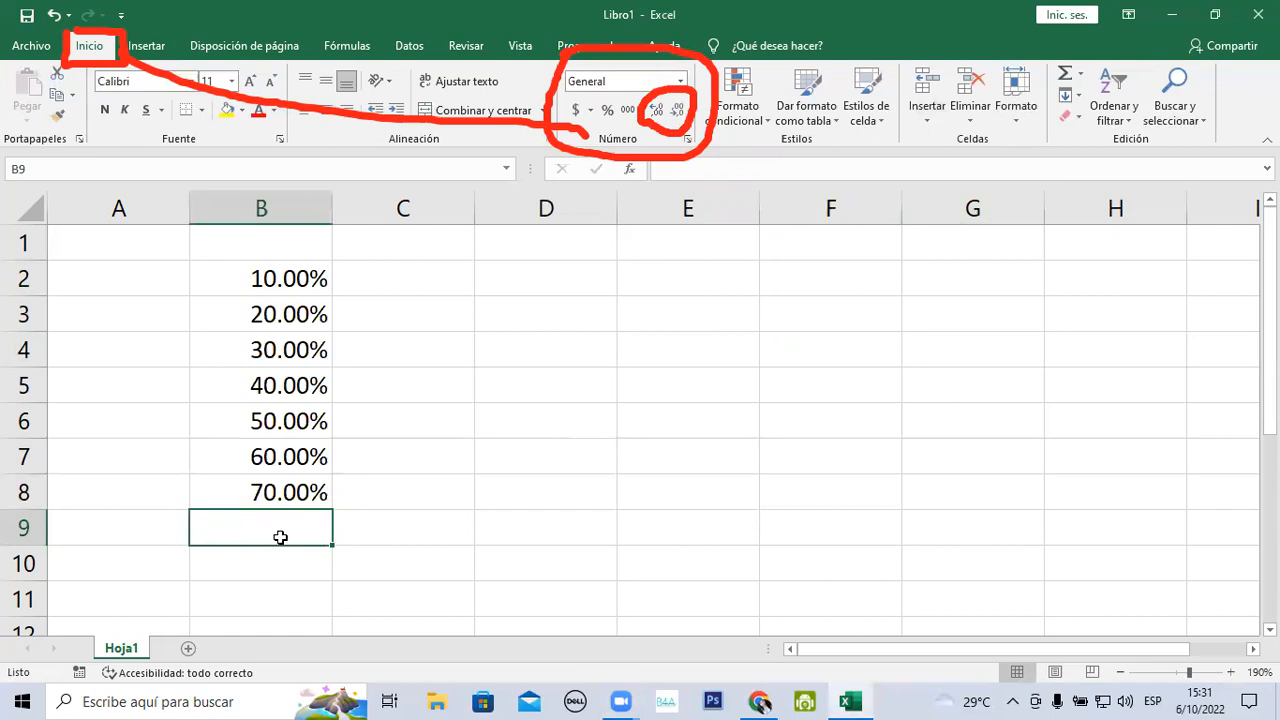
# Compare the number format of cell B8 with that of the empty cell B9 below it
pyautogui.click(270, 492)
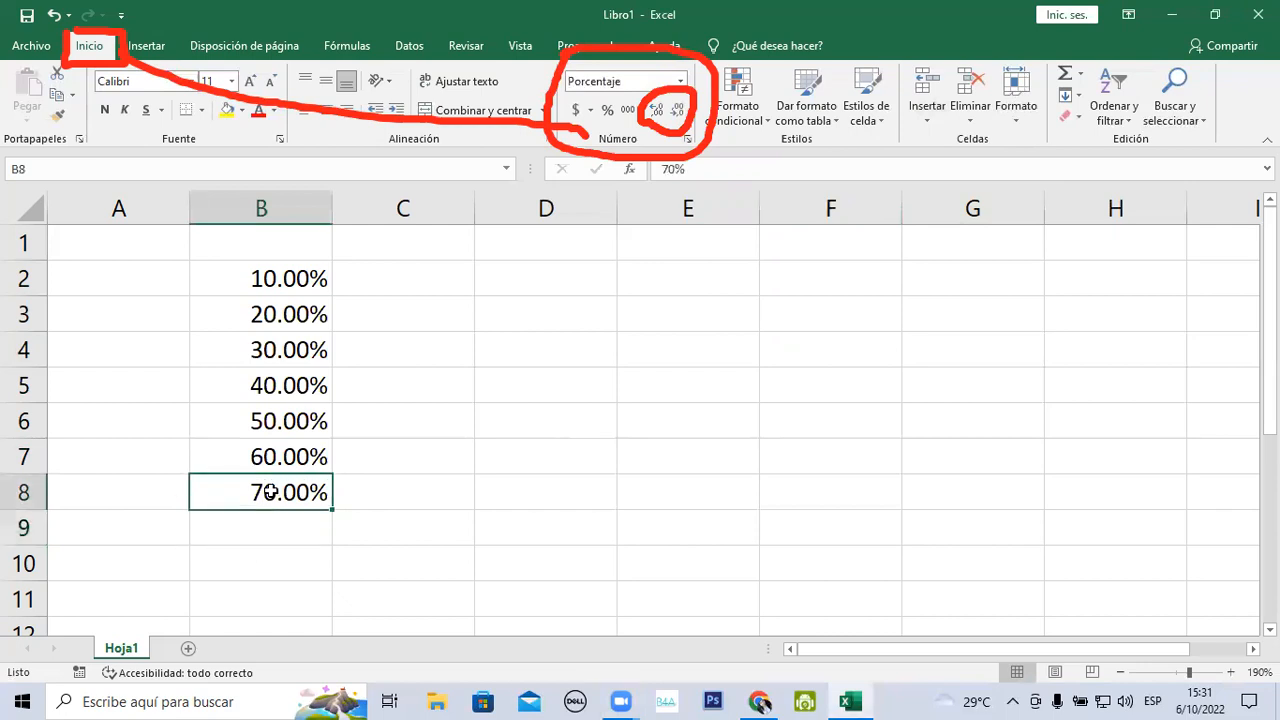
pyautogui.click(266, 530)
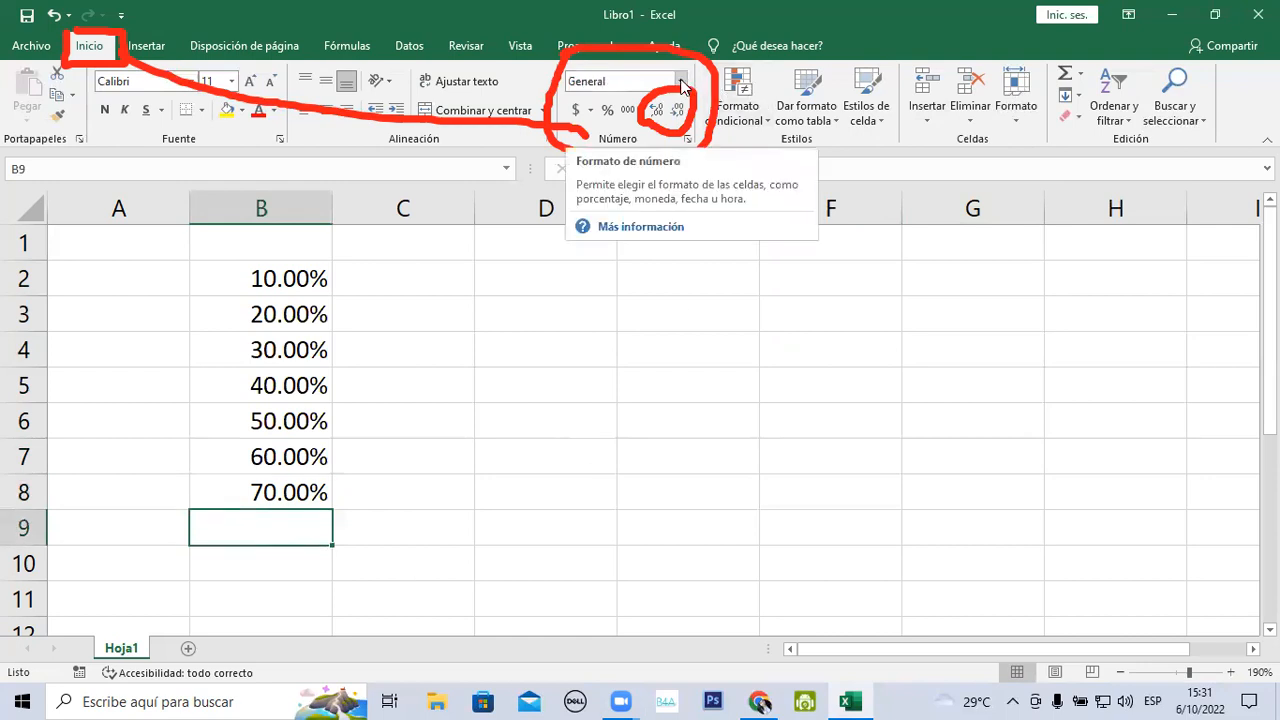
pyautogui.click(971, 561)
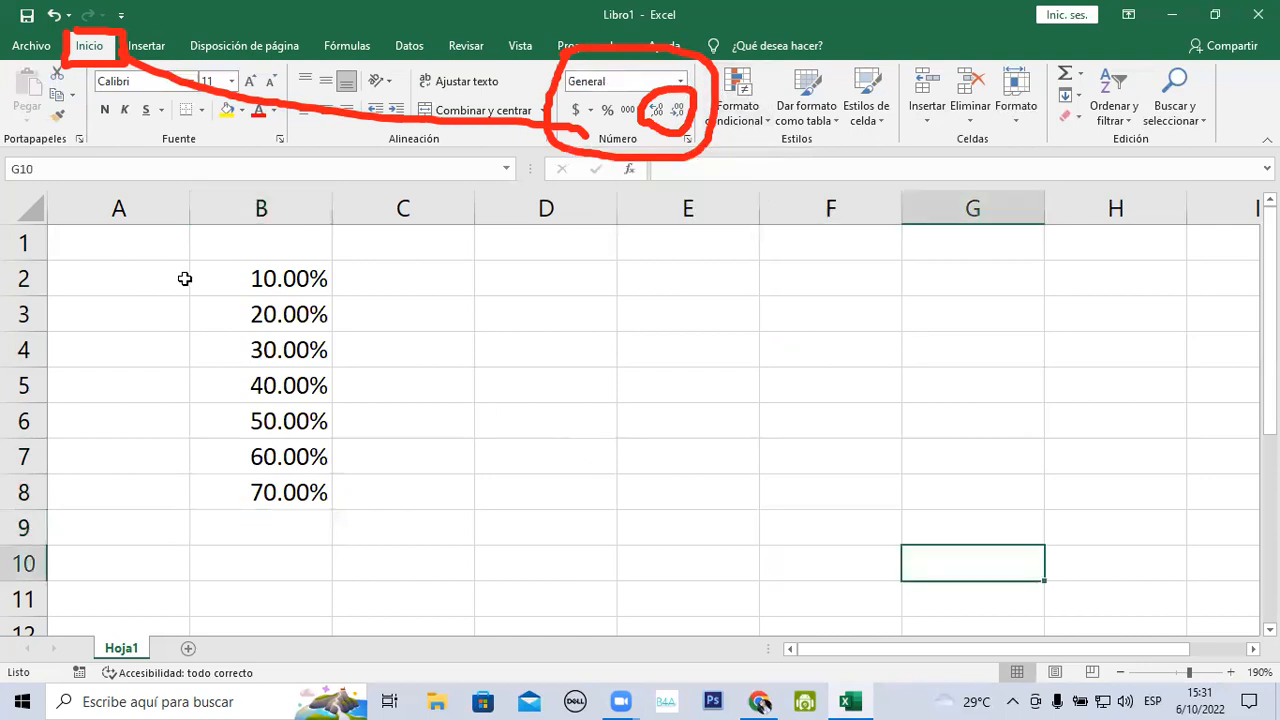
# Reduce the percentages in cells B2 to B8 to no decimal places
pyautogui.moveTo(226, 266); pyautogui.dragTo(266, 495)
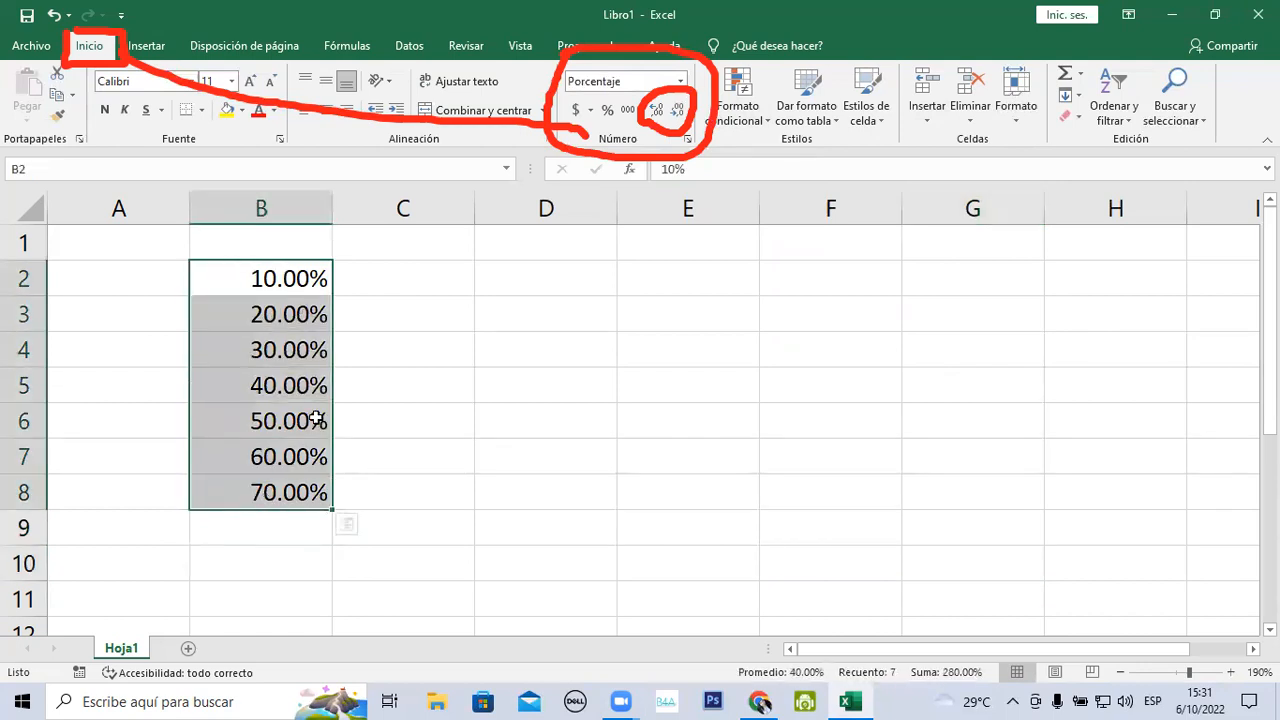
pyautogui.click(677, 112)
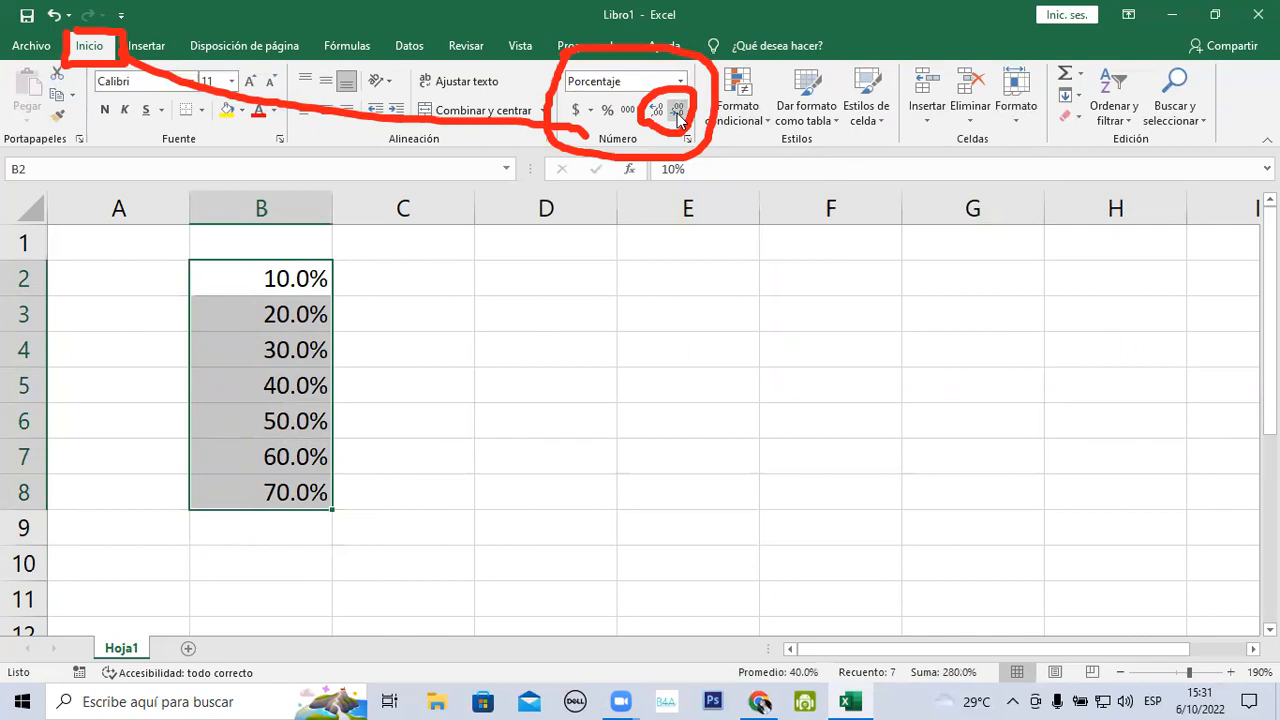
pyautogui.click(677, 112)
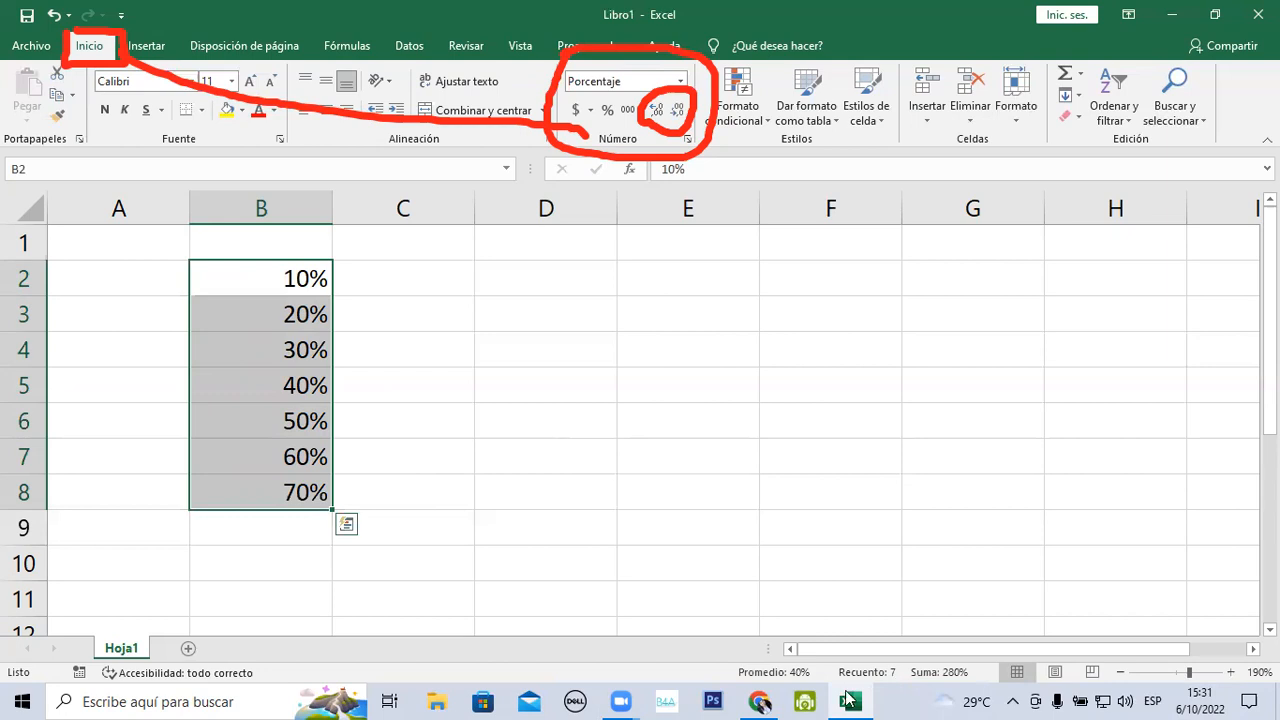
# Switch to the class slides in Chrome and go to slide 8 on the Formato de celdas dialog
pyautogui.click(760, 701)
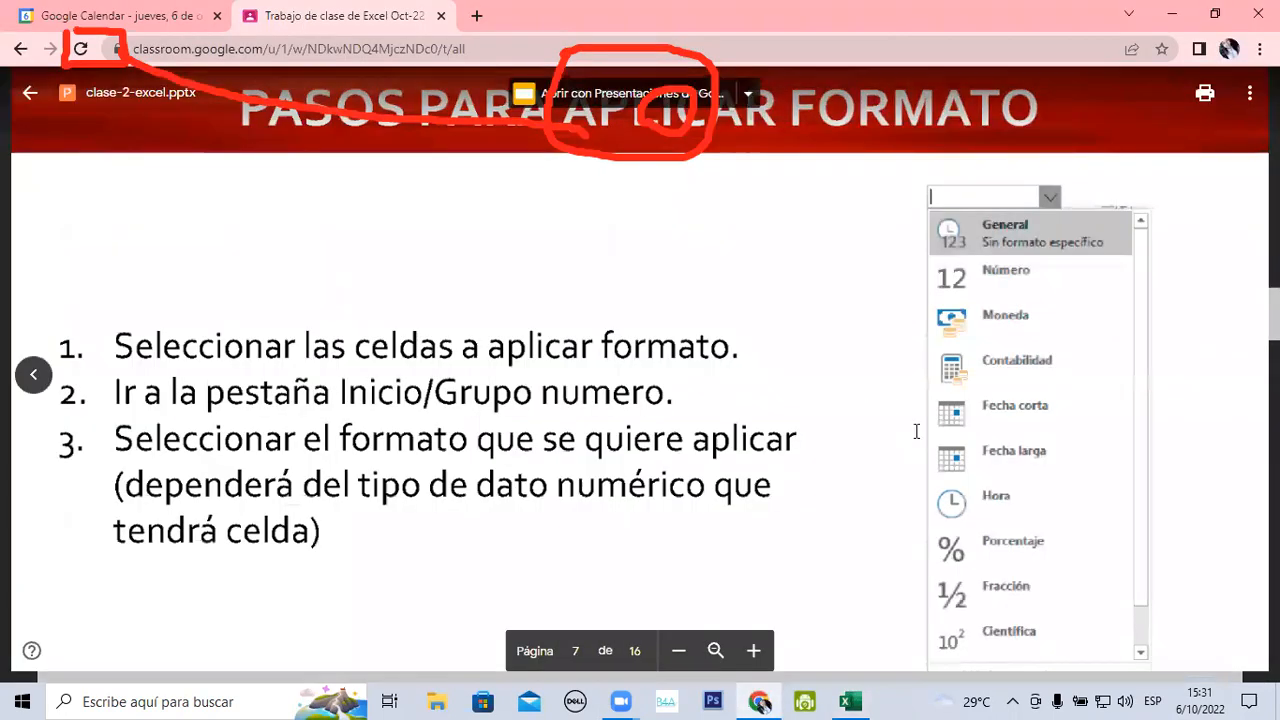
pyautogui.scroll(-10, 666, 394)
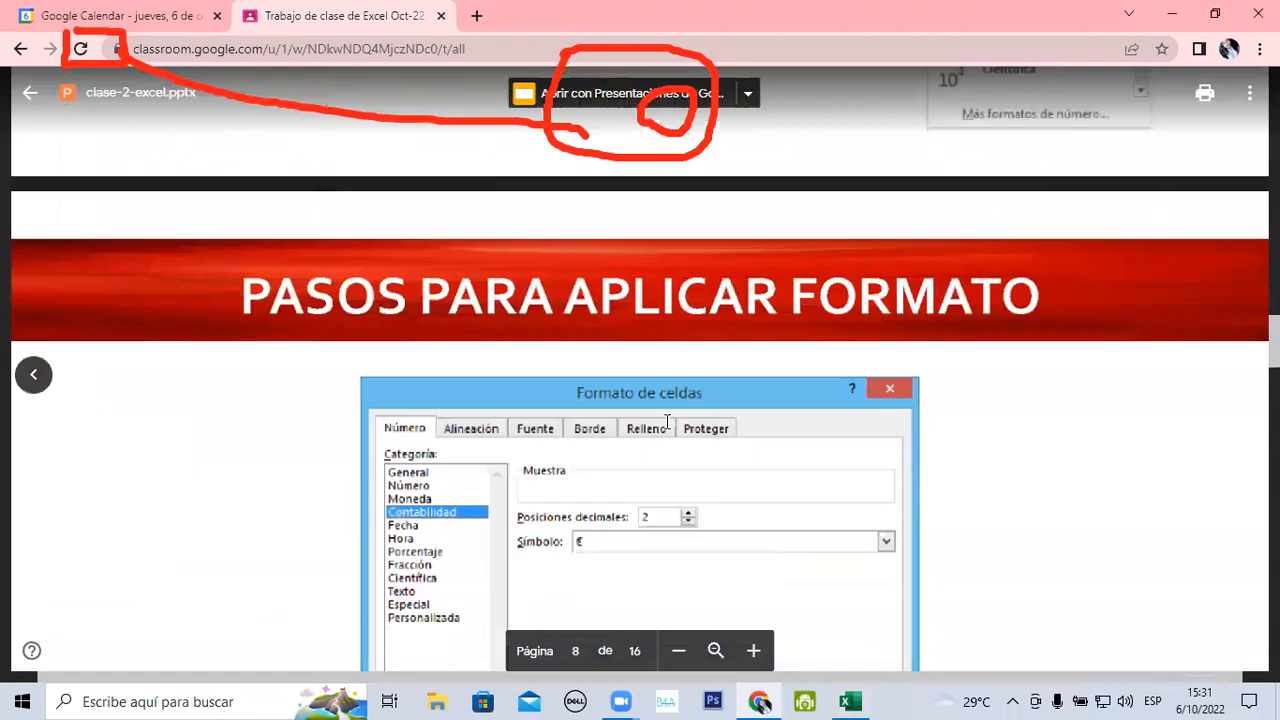
# Look over the Formato de celdas dialog on slide 8 and continue to slide 9 on inserting sheets
pyautogui.scroll(-3, 667, 497)
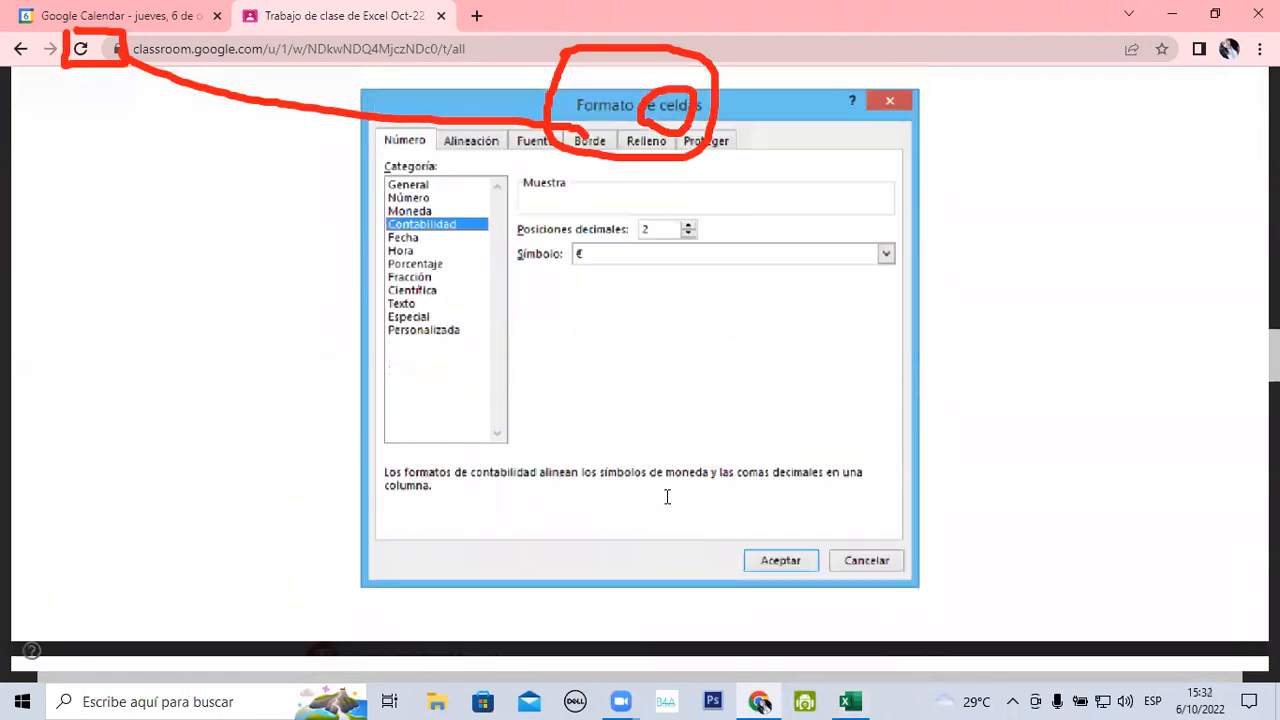
pyautogui.scroll(-3, 667, 497)
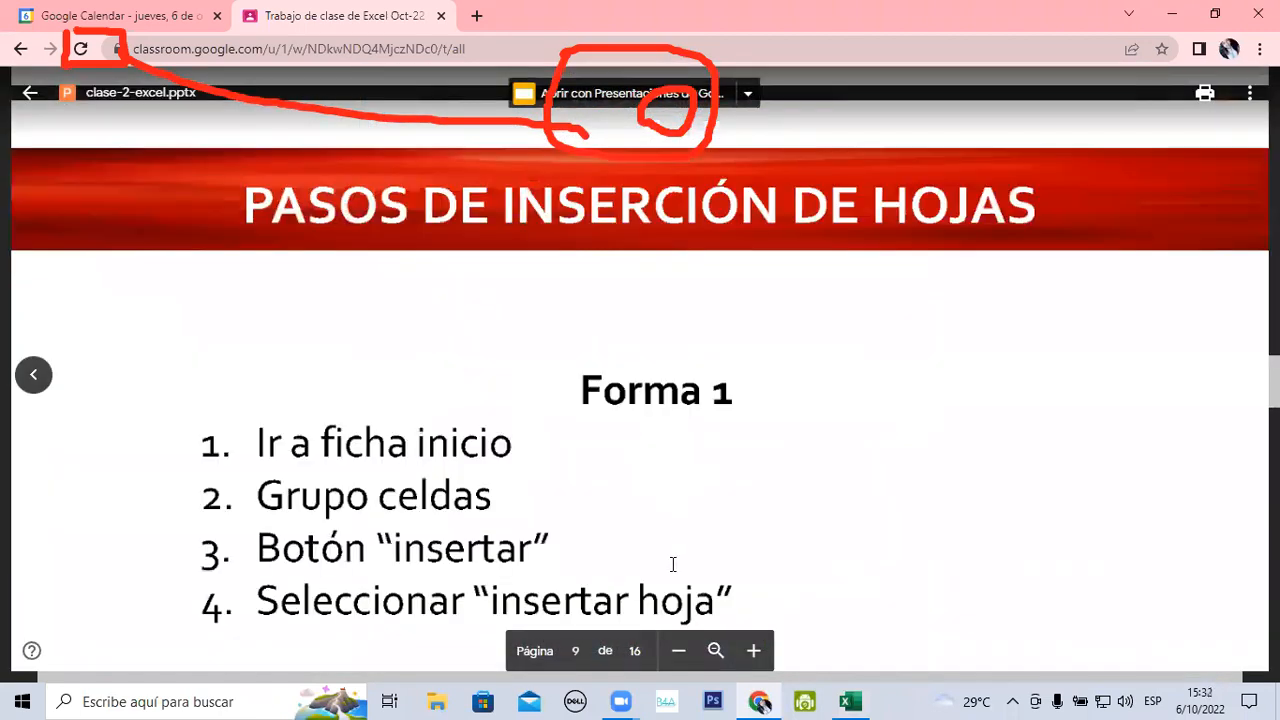
pyautogui.scroll(-1, 663, 600)
# Switch back to the Excel workbook, enter 1 in cell D2 and reselect that cell
pyautogui.click(850, 701)
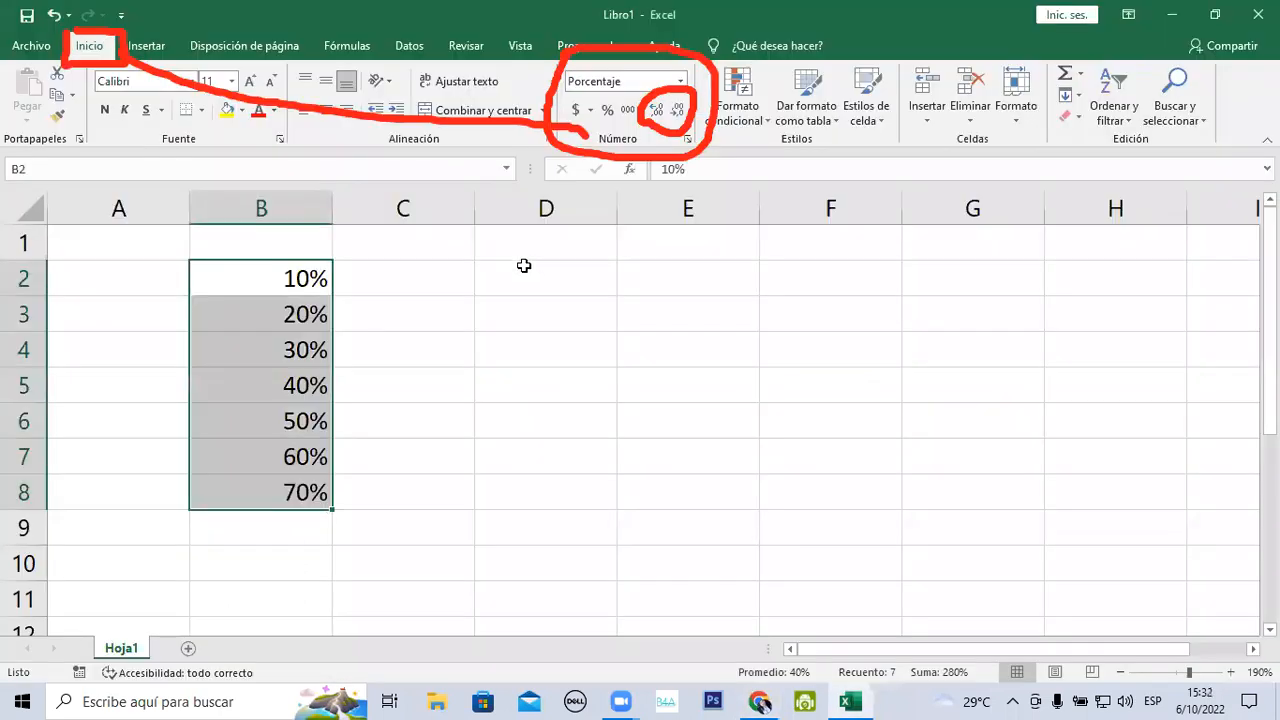
pyautogui.click(528, 277)
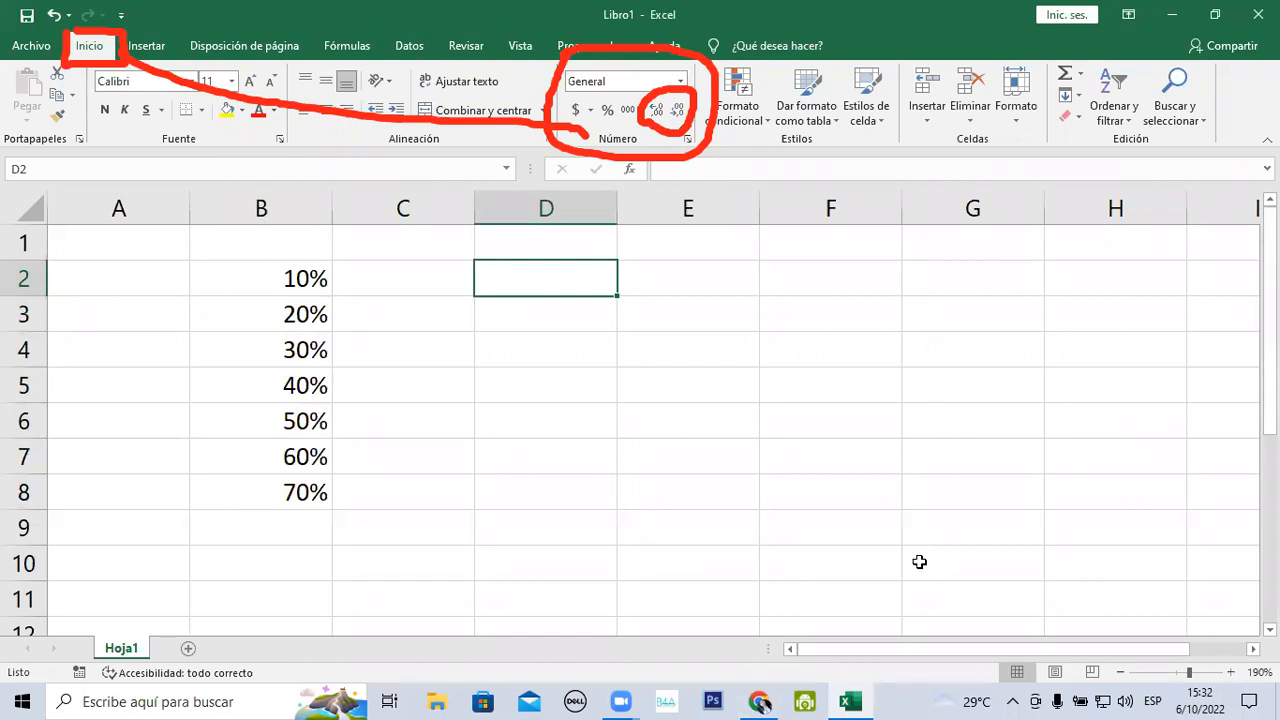
pyautogui.write('1')
pyautogui.press('Return')
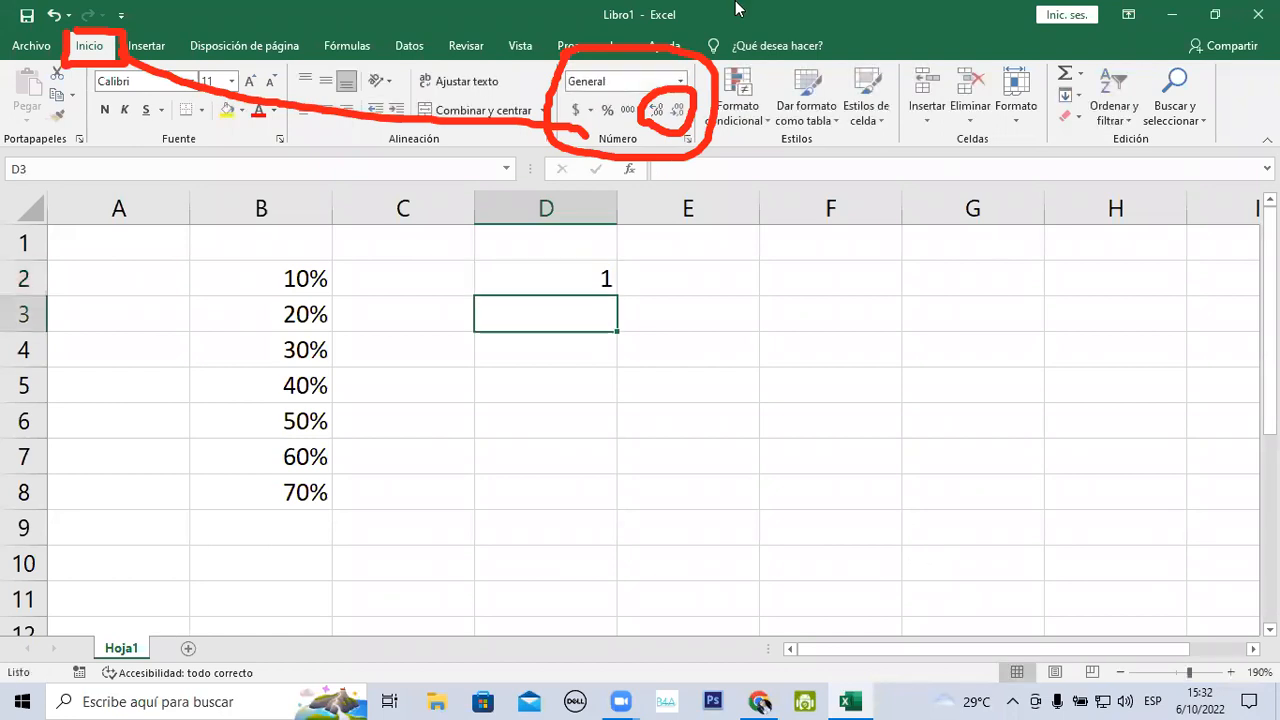
pyautogui.scroll(-1, 720, 100)
pyautogui.click(600, 279)
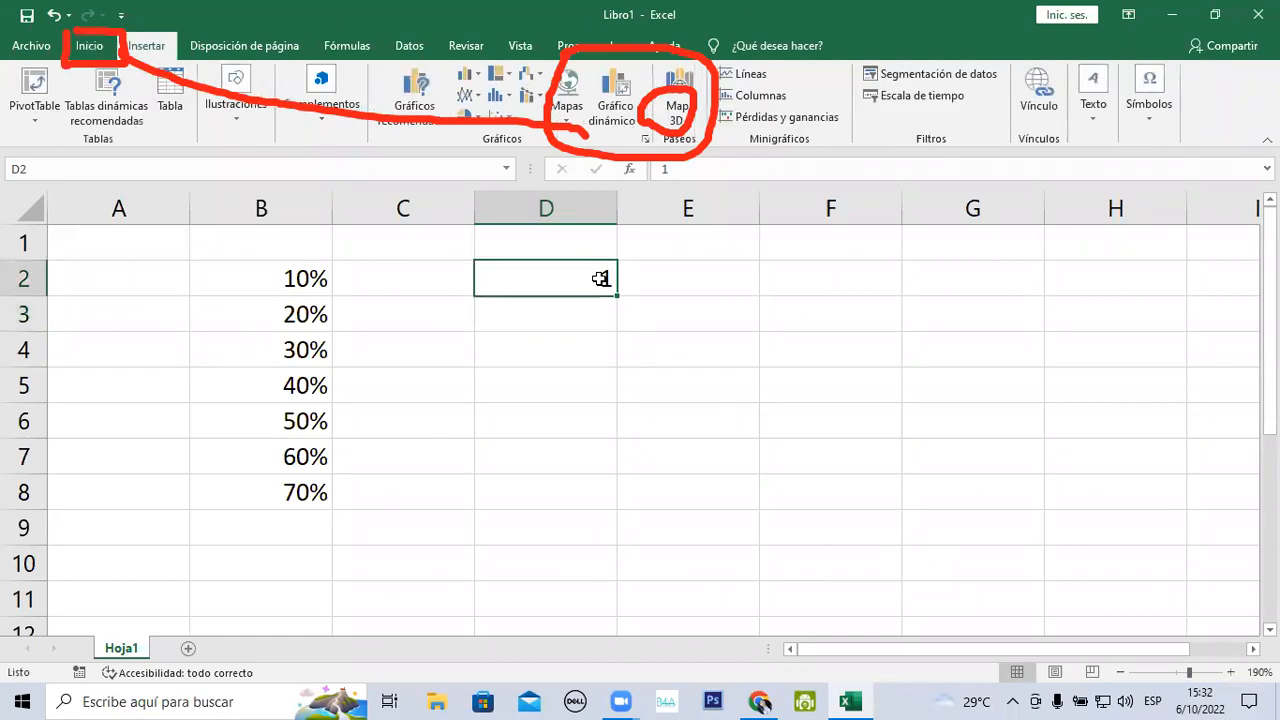
pyautogui.click(92, 47)
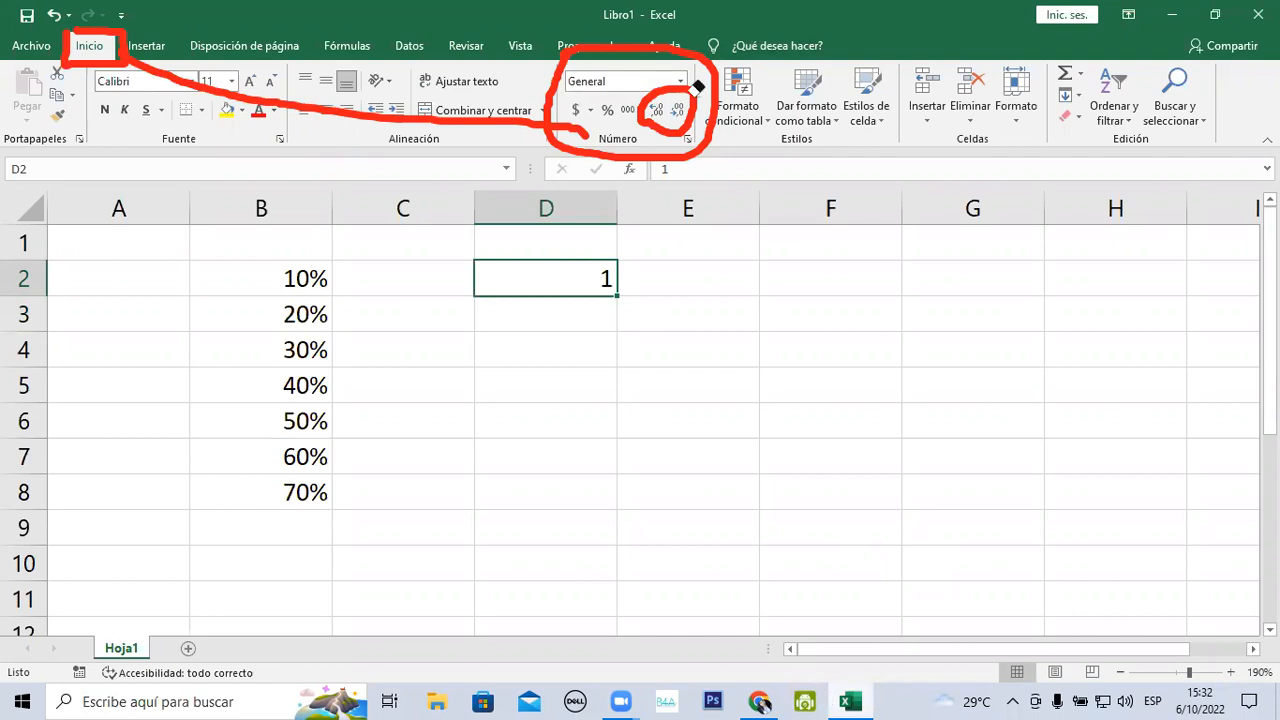
# Erase the old red annotations and circle the Número group in red
pyautogui.click(698, 85)
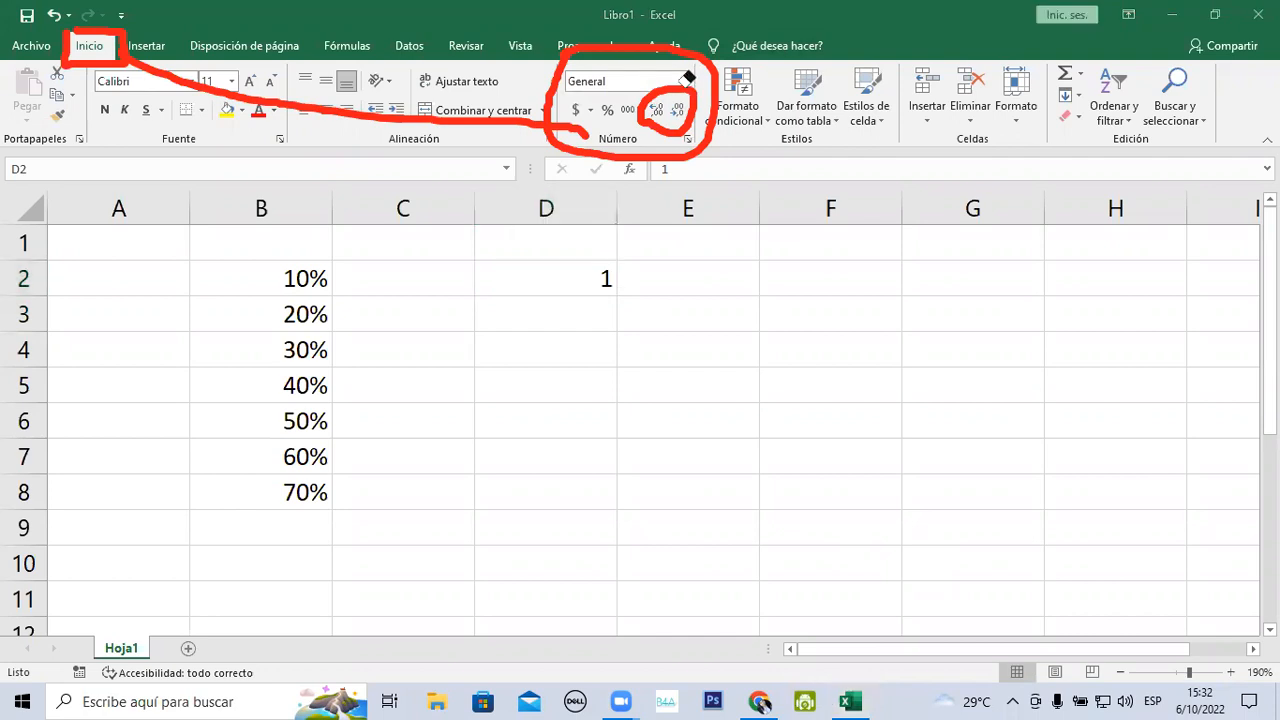
pyautogui.click(685, 82)
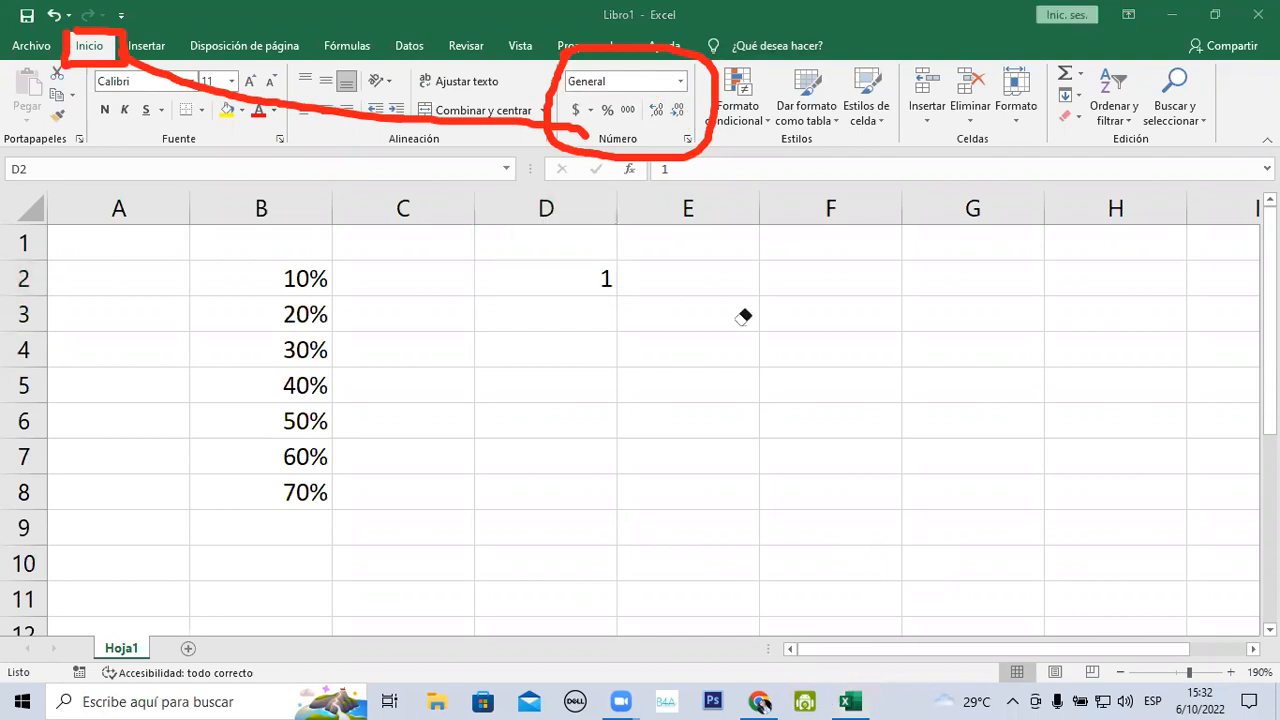
pyautogui.click(743, 316)
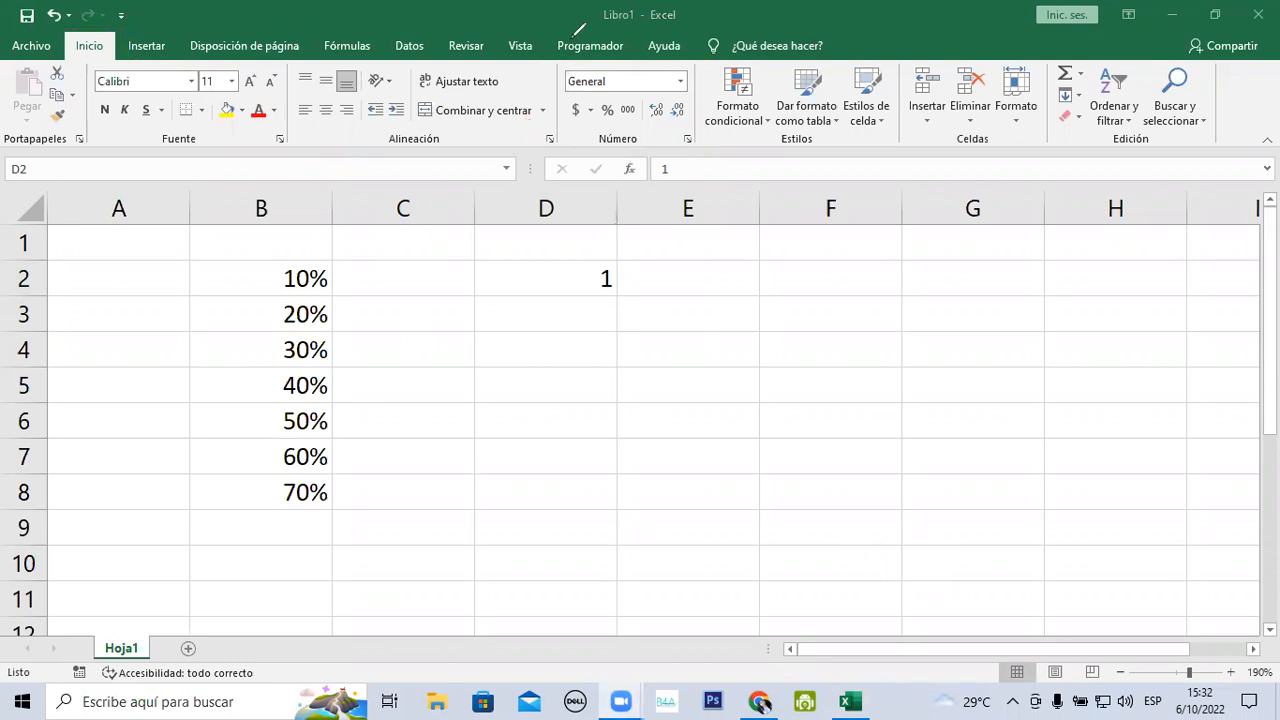
pyautogui.moveTo(570, 152); pyautogui.dragTo(540, 46)
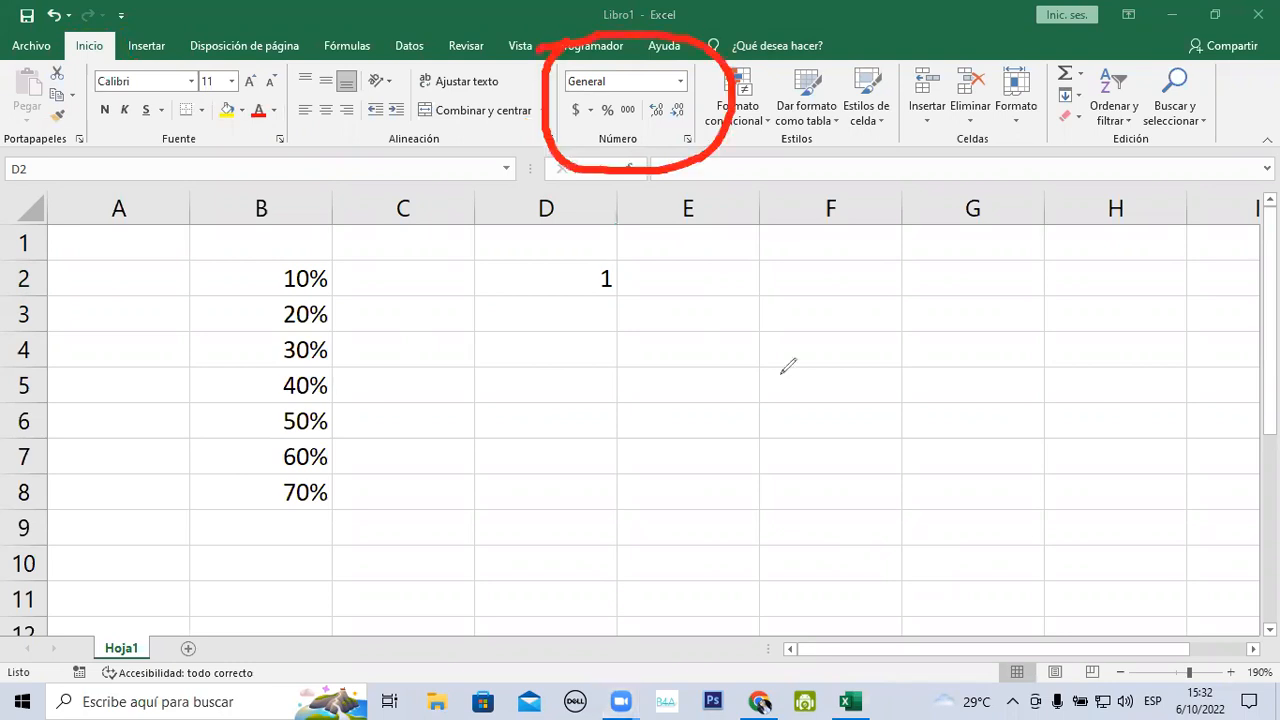
# Apply the Contabilidad number format to the value in cell D2
pyautogui.click(505, 288)
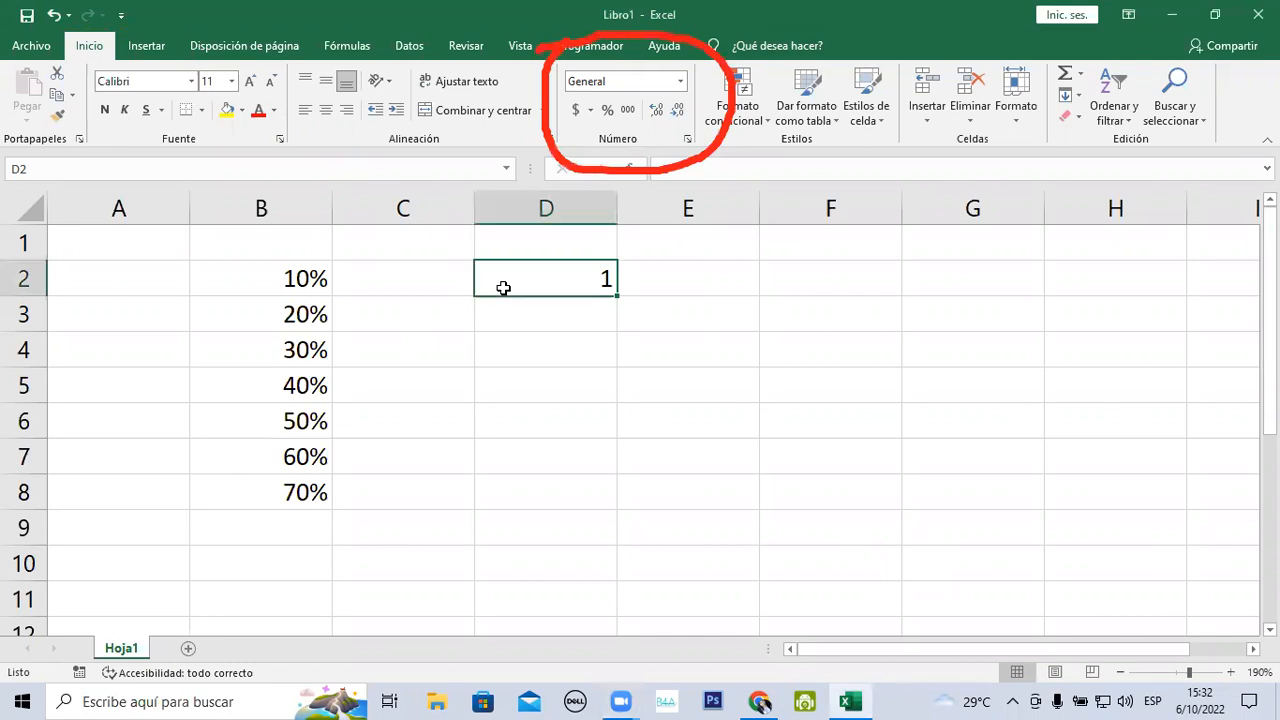
pyautogui.click(681, 81)
pyautogui.click(680, 254)
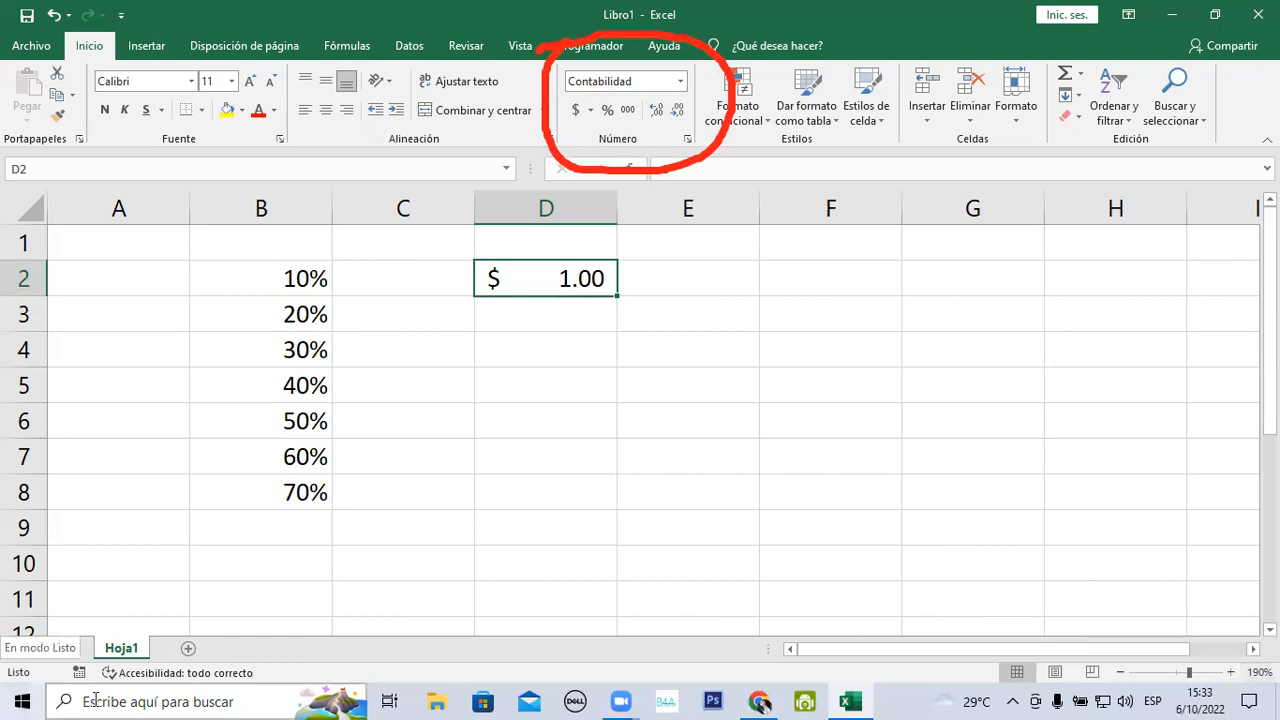
pyautogui.click(195, 700)
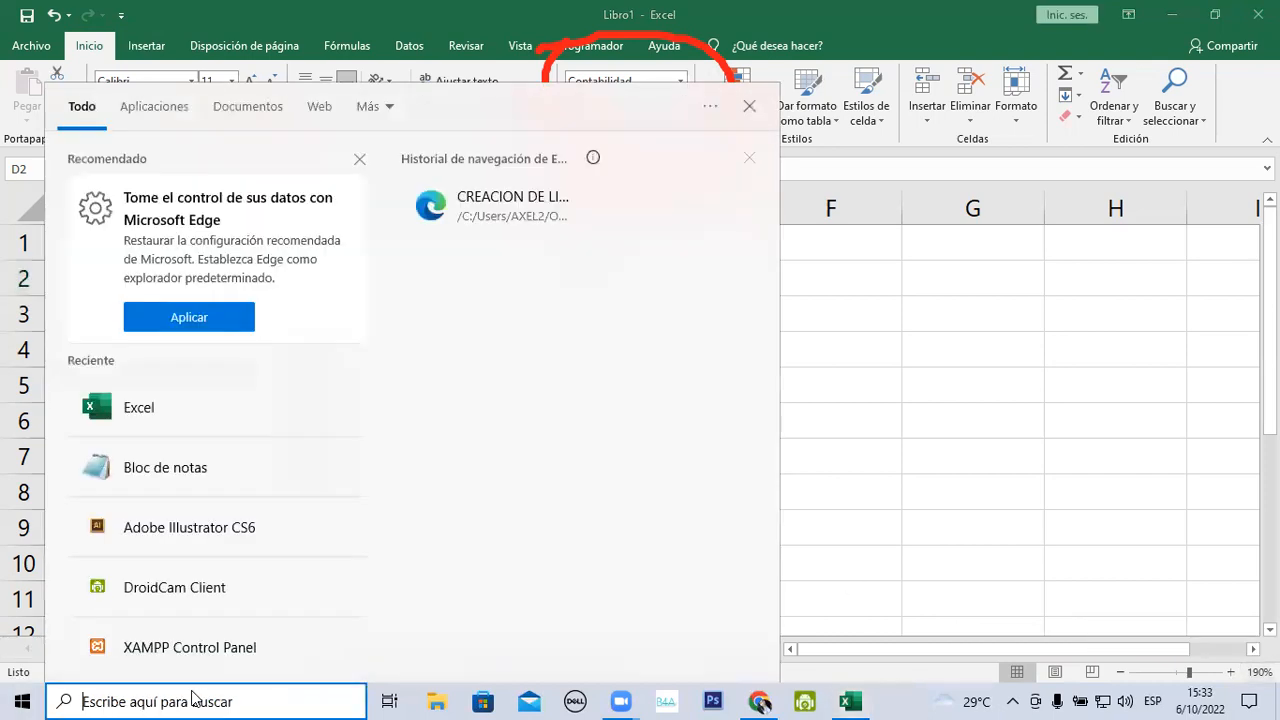
pyautogui.click(1170, 383)
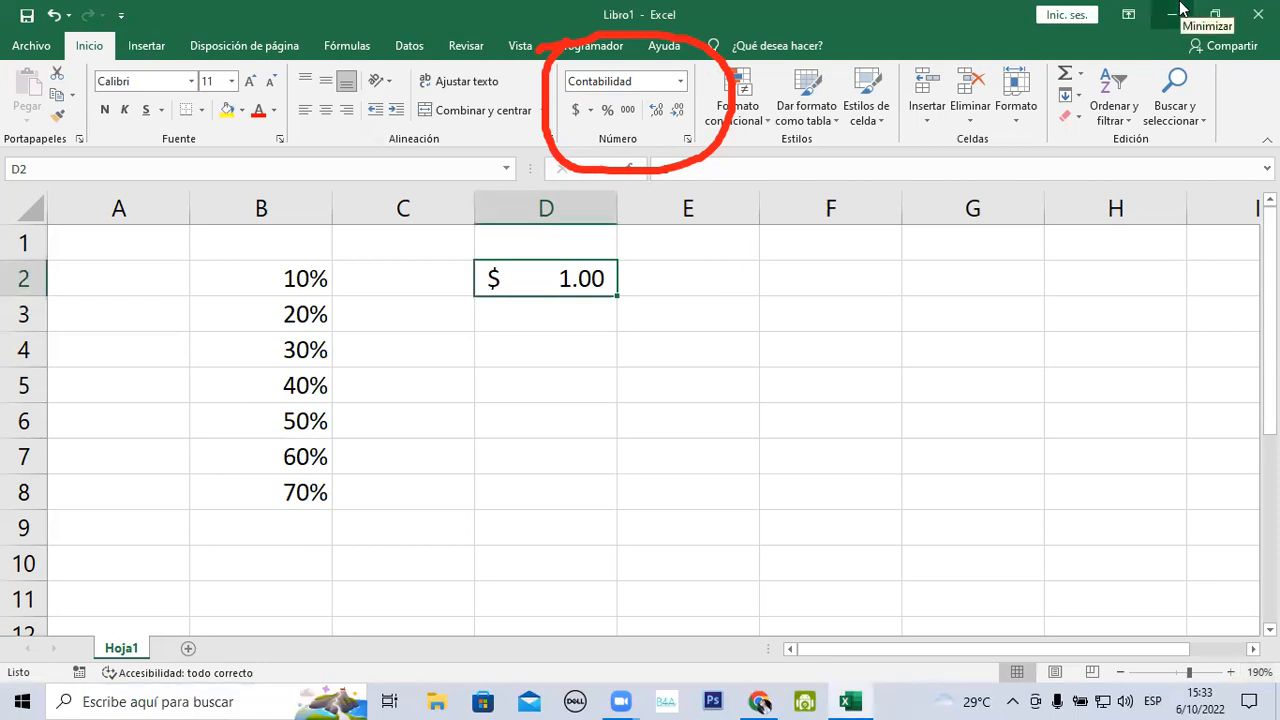
# Reset cells A2 to E9 to the General number format and delete their contents
pyautogui.click(537, 485)
pyautogui.click(188, 269)
pyautogui.moveTo(188, 269); pyautogui.dragTo(729, 526)
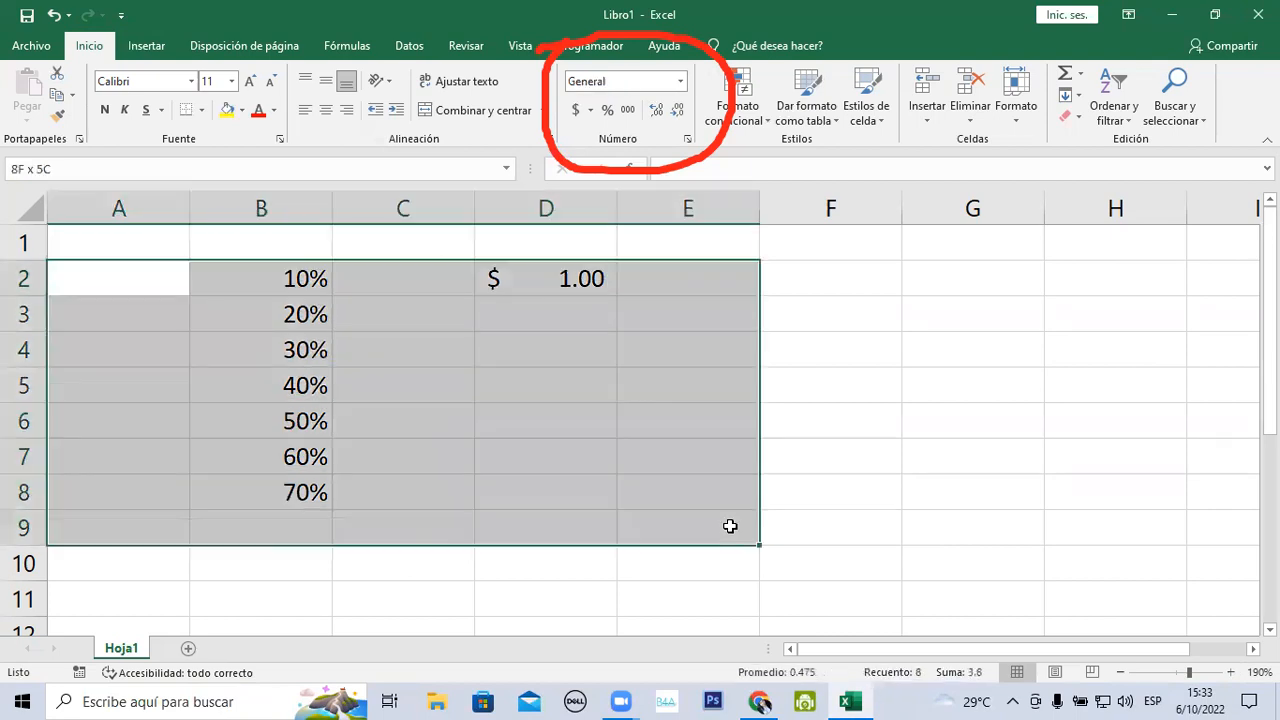
pyautogui.click(679, 84)
pyautogui.click(652, 115)
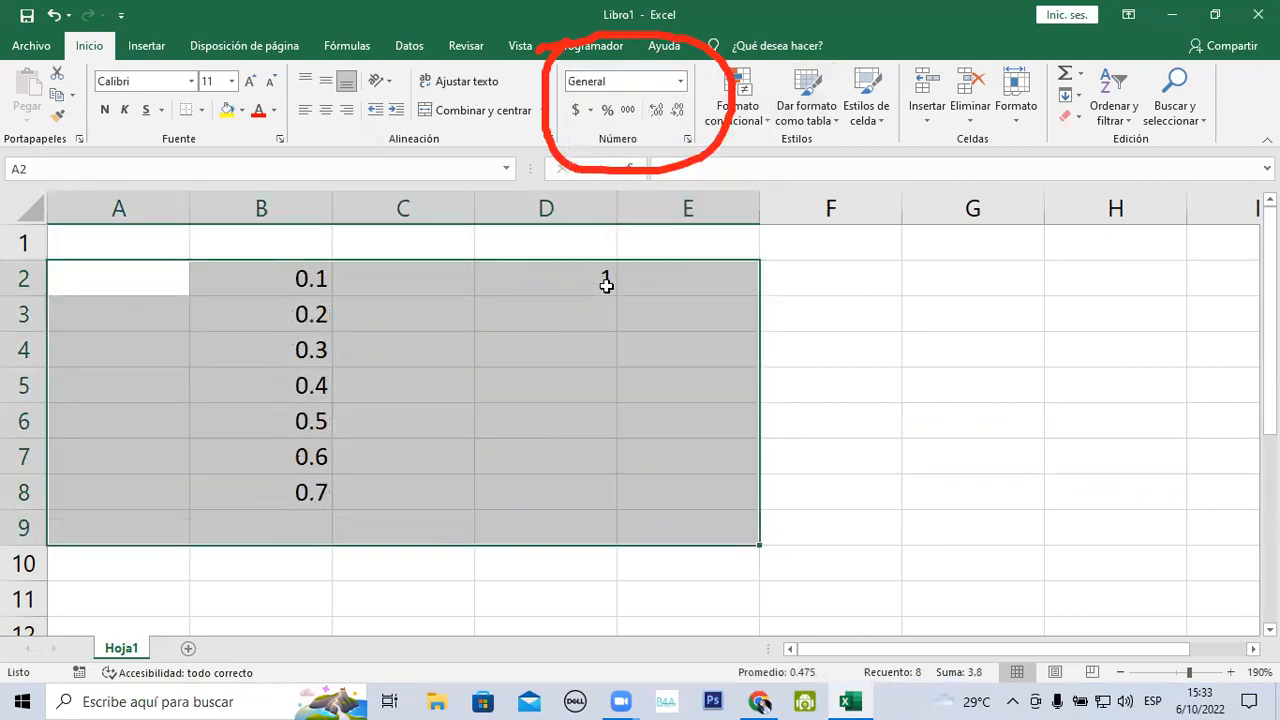
pyautogui.press('Delete')
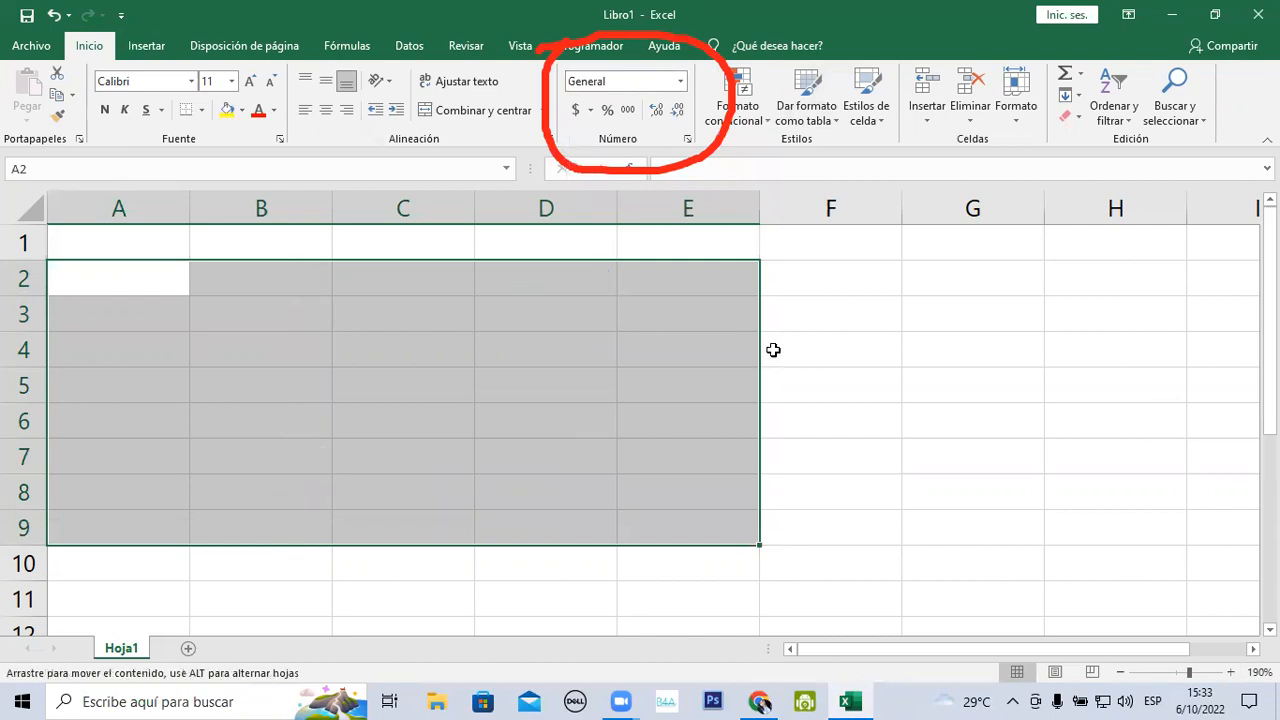
pyautogui.click(846, 366)
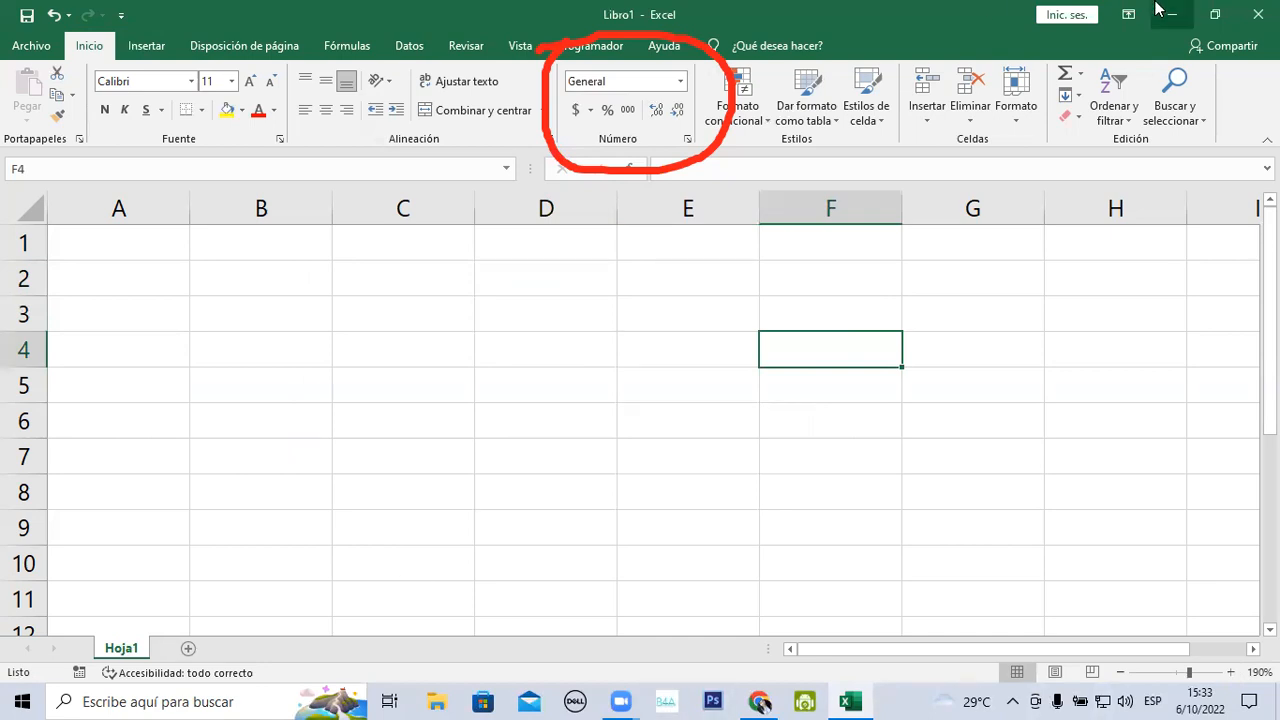
# Enter the values 25, 35, 15 and 20 in cells B2 to B5
pyautogui.click(291, 301)
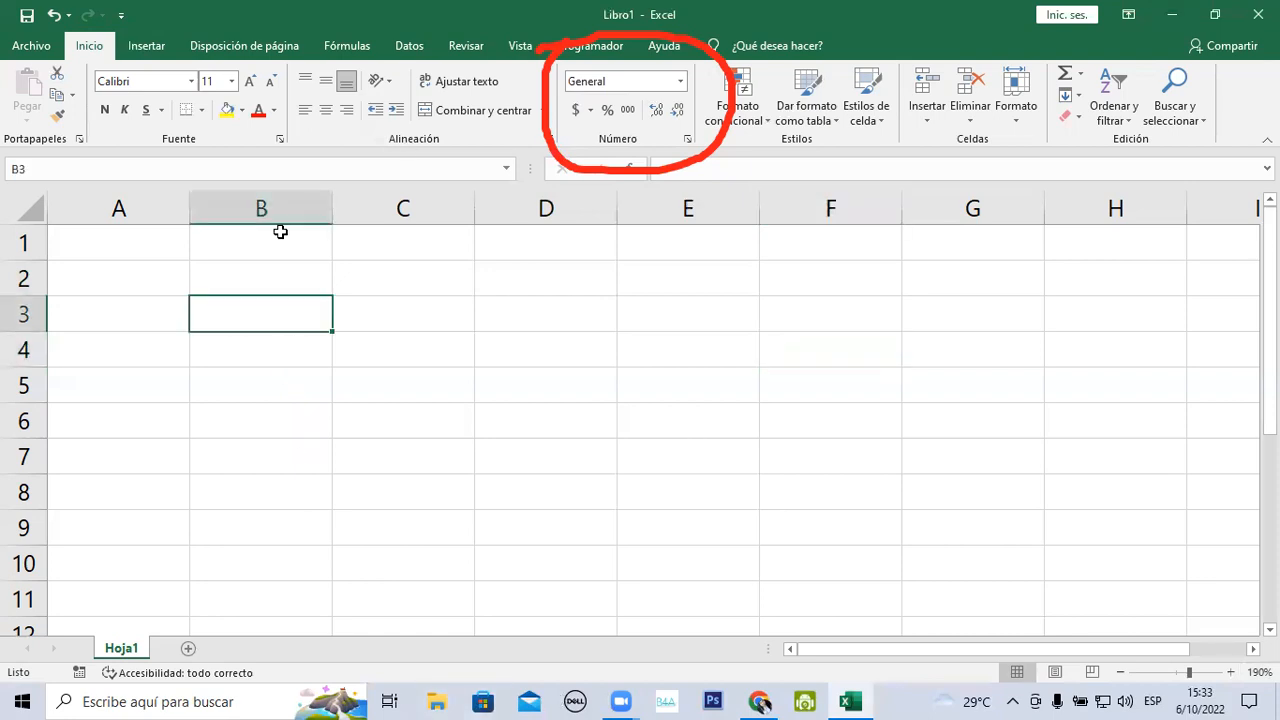
pyautogui.click(267, 282)
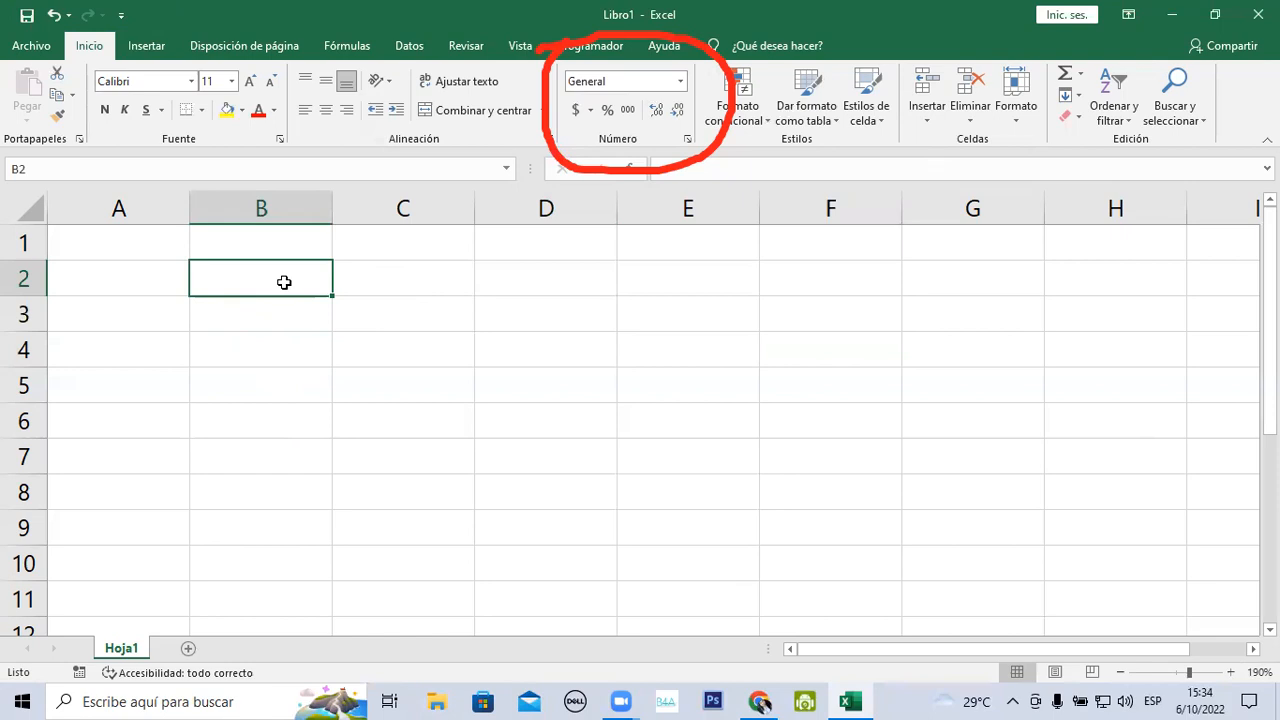
pyautogui.write('25')
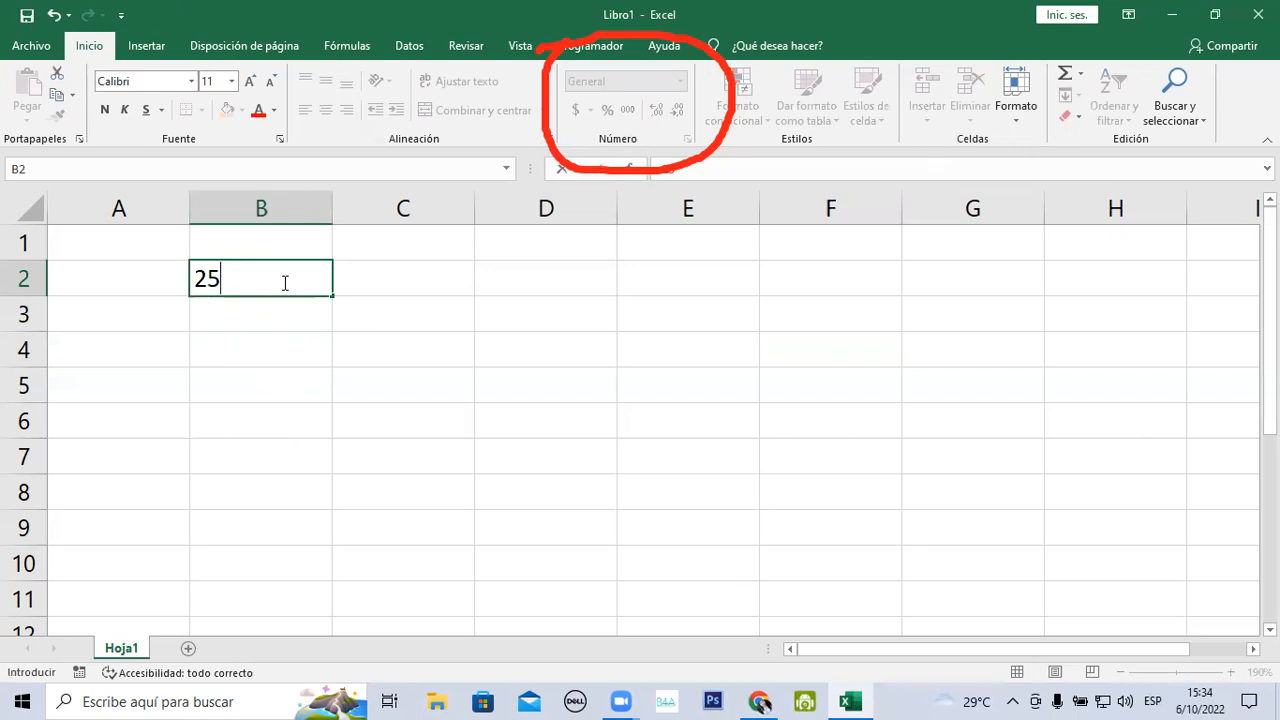
pyautogui.press('Return')
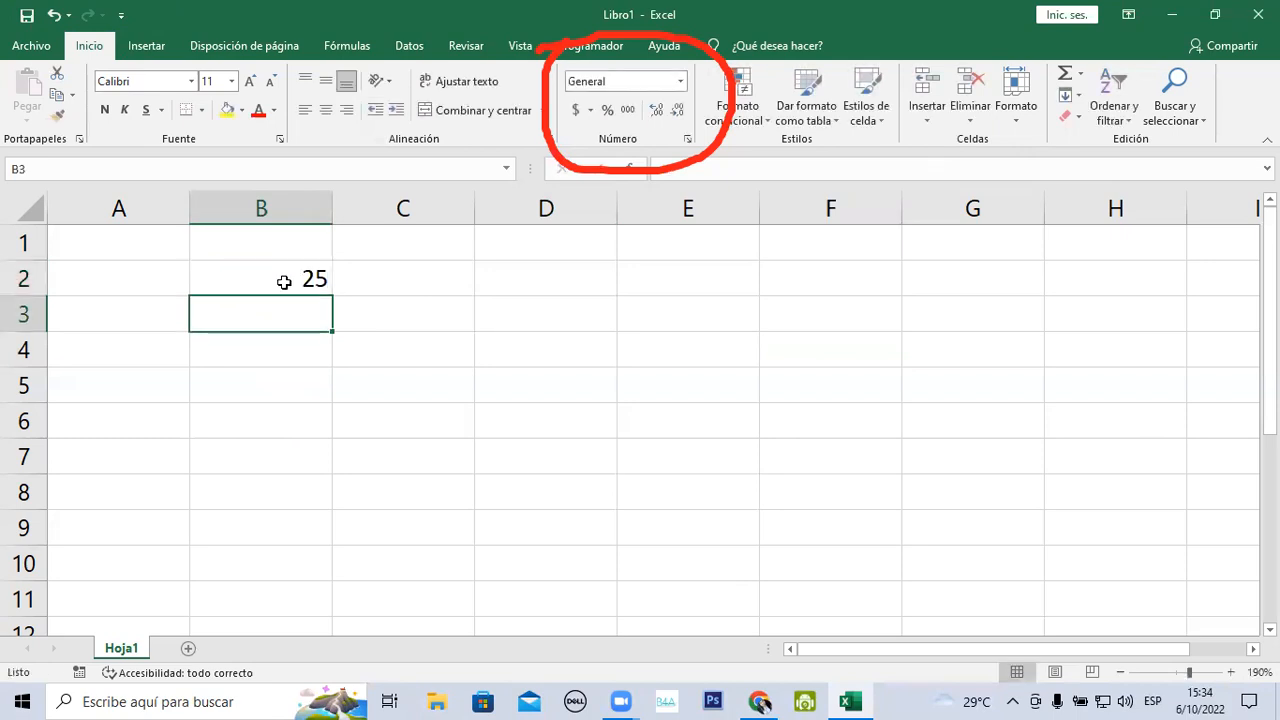
pyautogui.write('35')
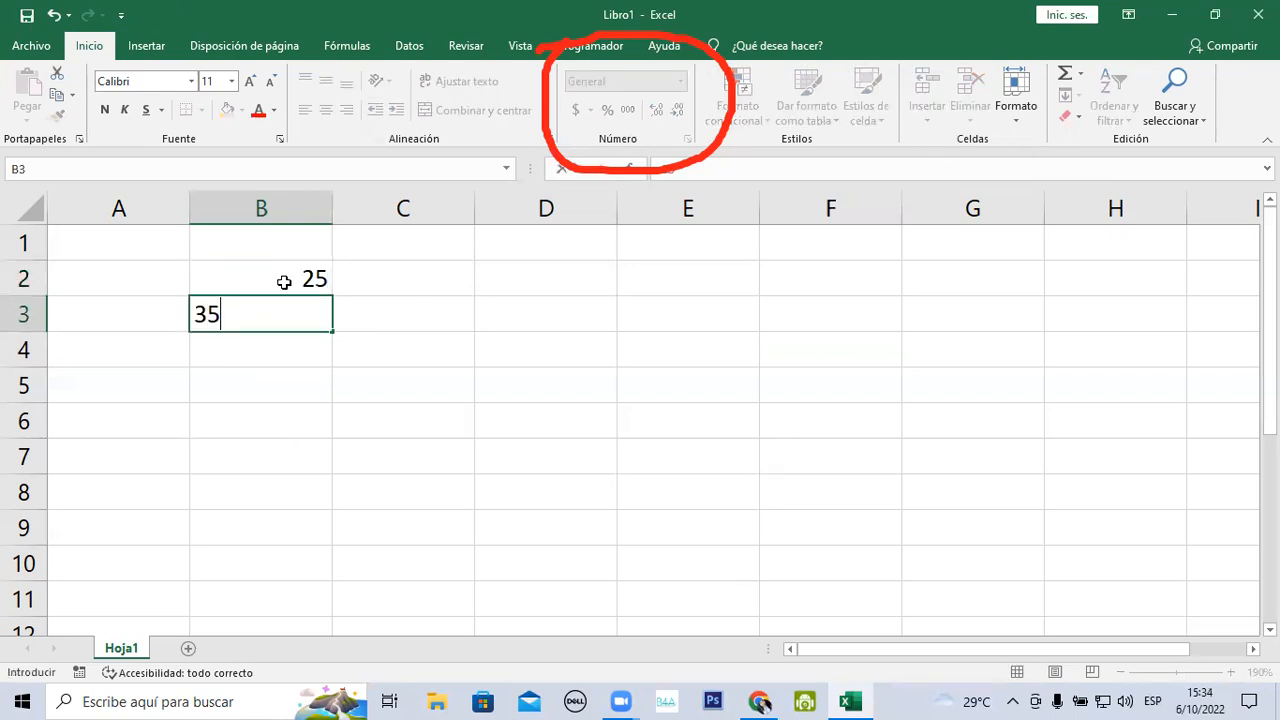
pyautogui.press('Return')
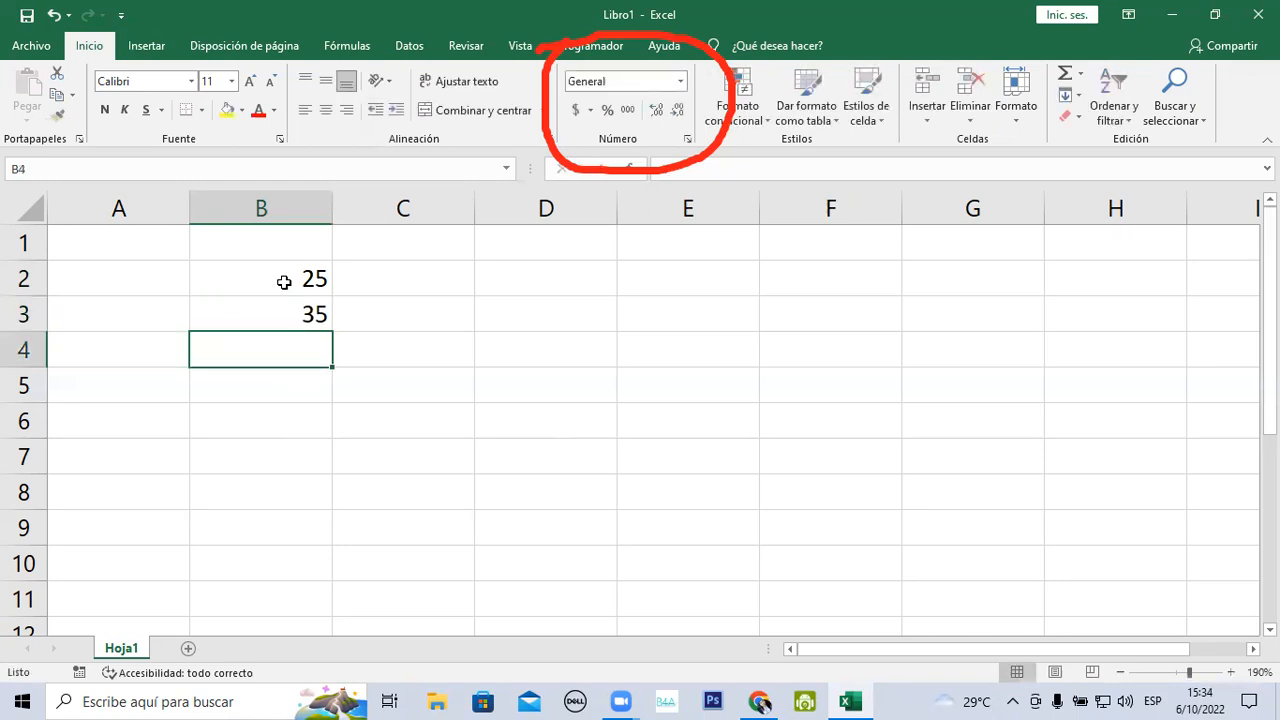
pyautogui.write('15')
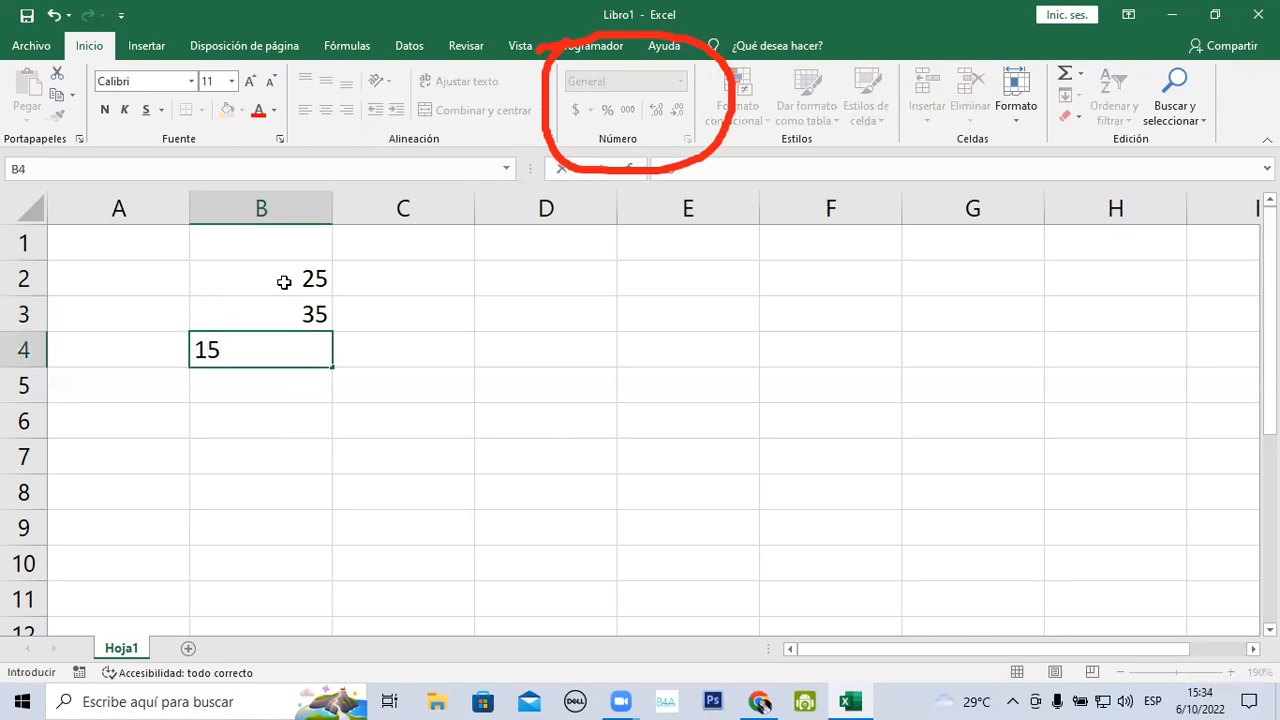
pyautogui.press('Return')
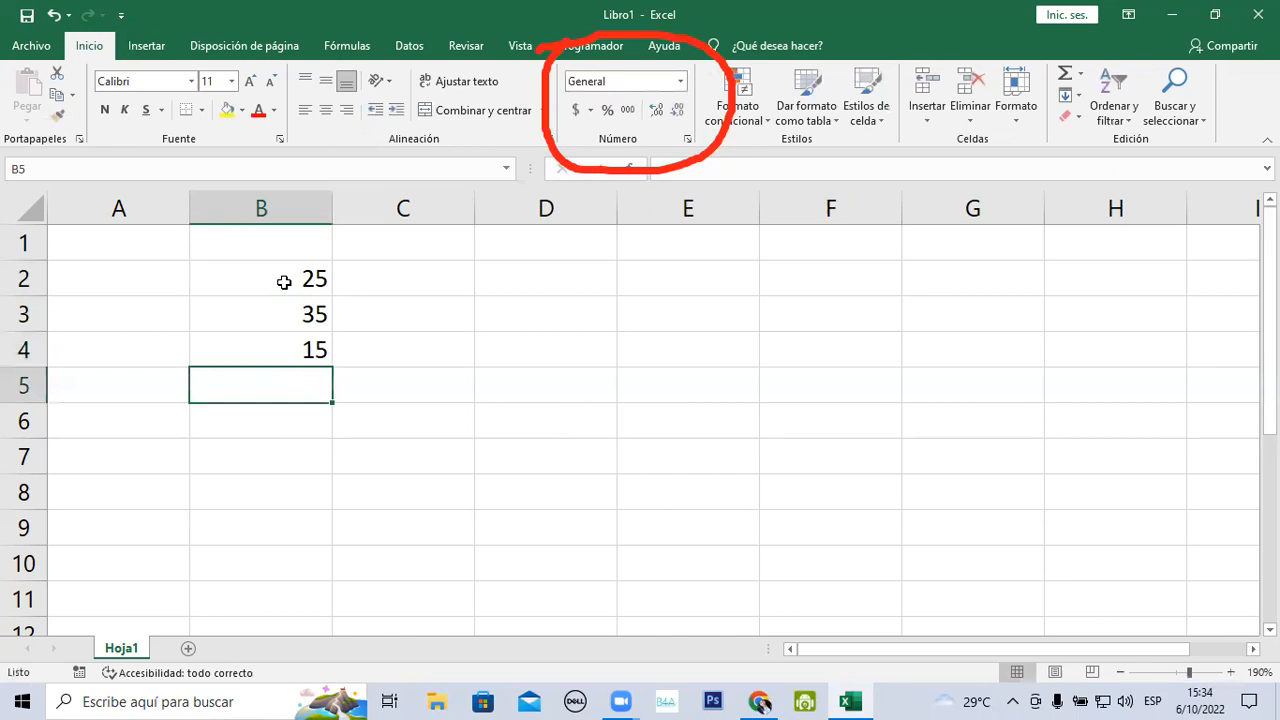
pyautogui.write('20')
pyautogui.press('Return')
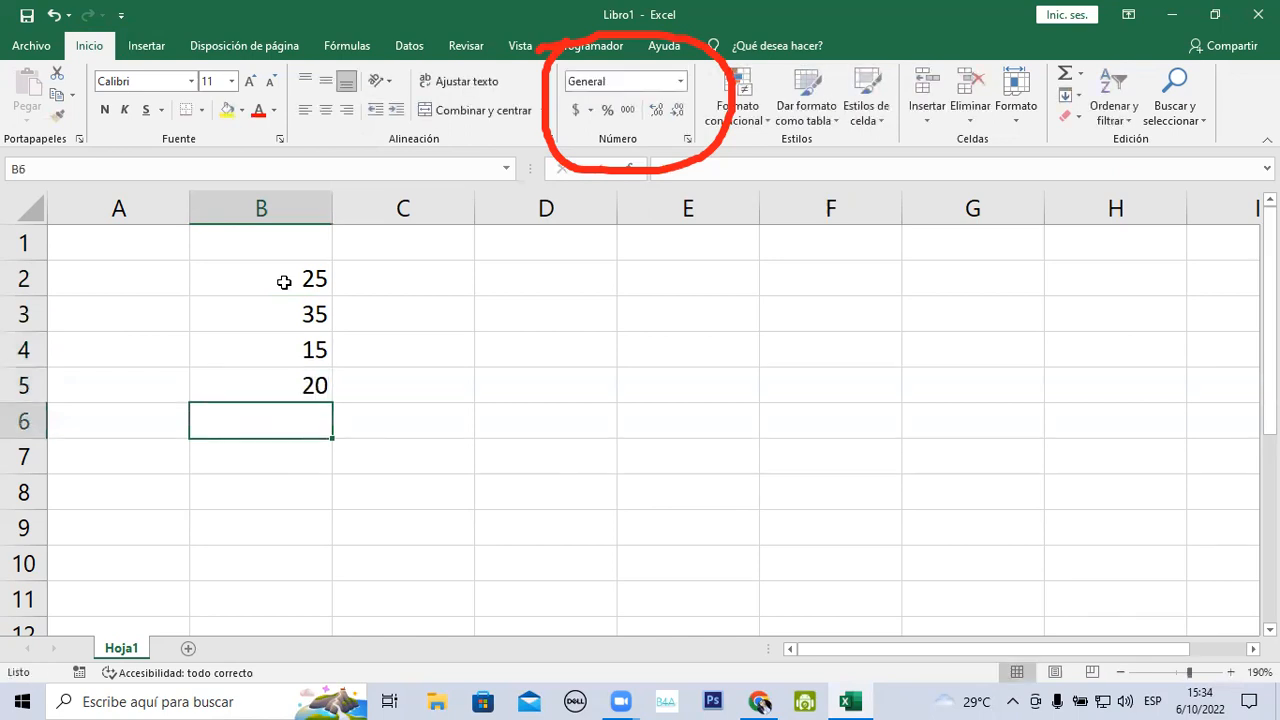
# Go back through the numbers in cells B2 to B5 one by one to review them
pyautogui.press('Up')
pyautogui.press('Up')
pyautogui.press('Up')
pyautogui.press('Up')
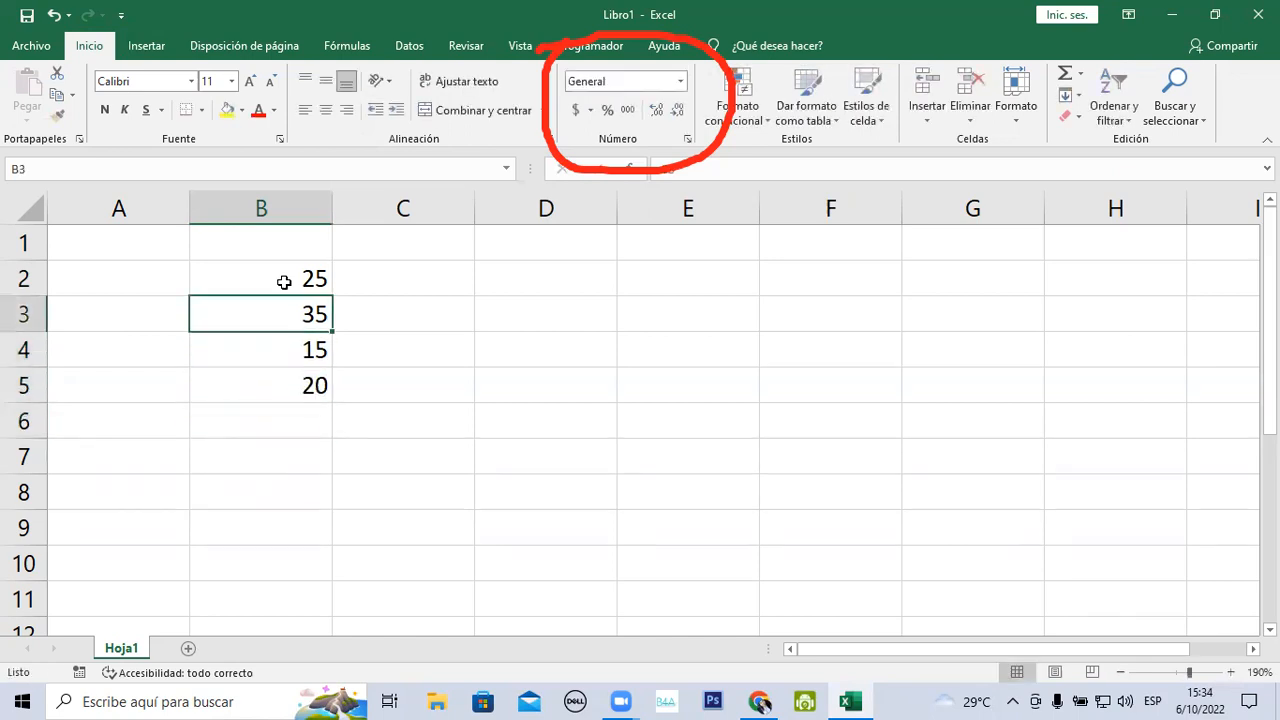
pyautogui.press('Down')
pyautogui.press('Down')
pyautogui.press('Down')
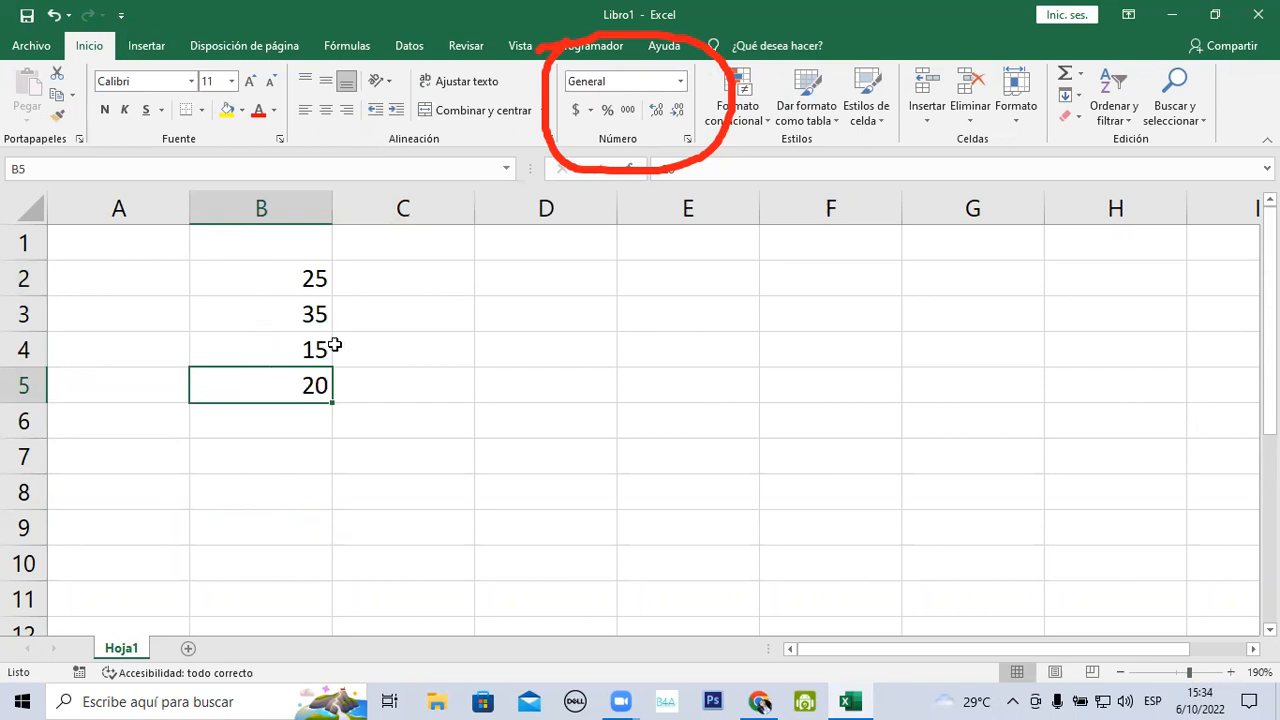
# Enter 5 in cell D2 and 10 in cell D3, and select the empty cell D4 below
pyautogui.click(591, 285)
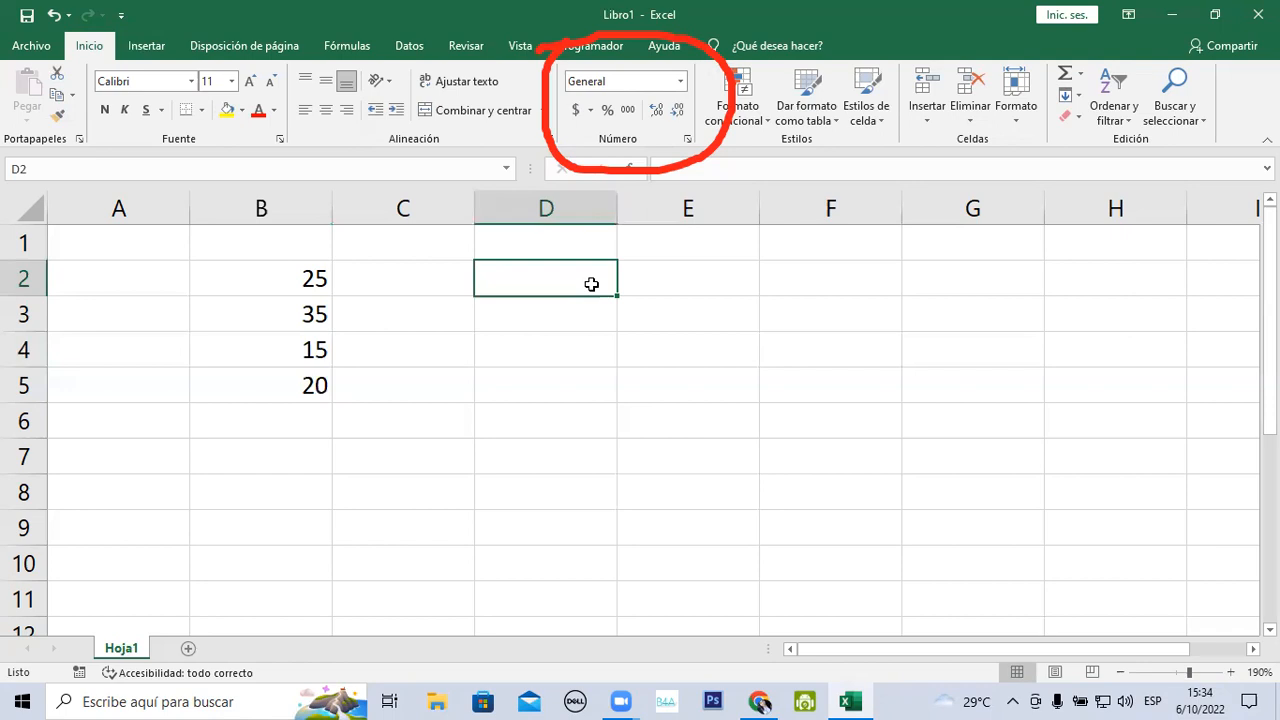
pyautogui.write('5')
pyautogui.press('Return')
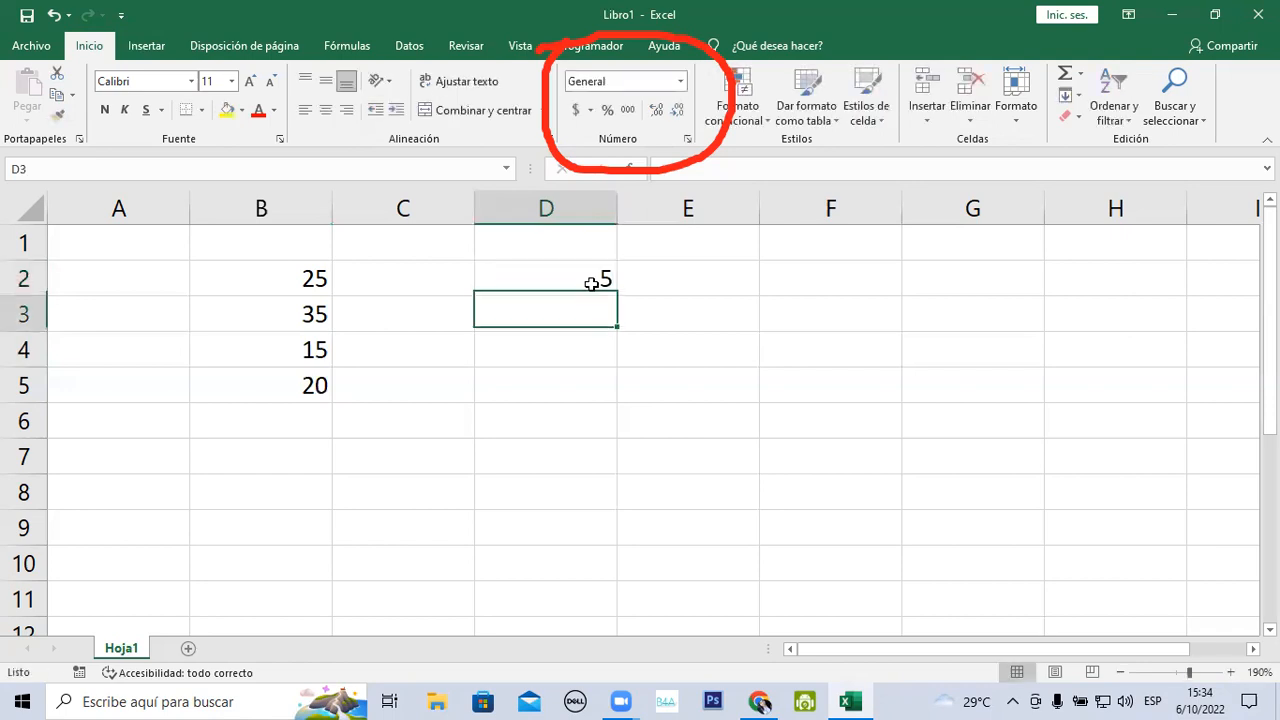
pyautogui.write('10')
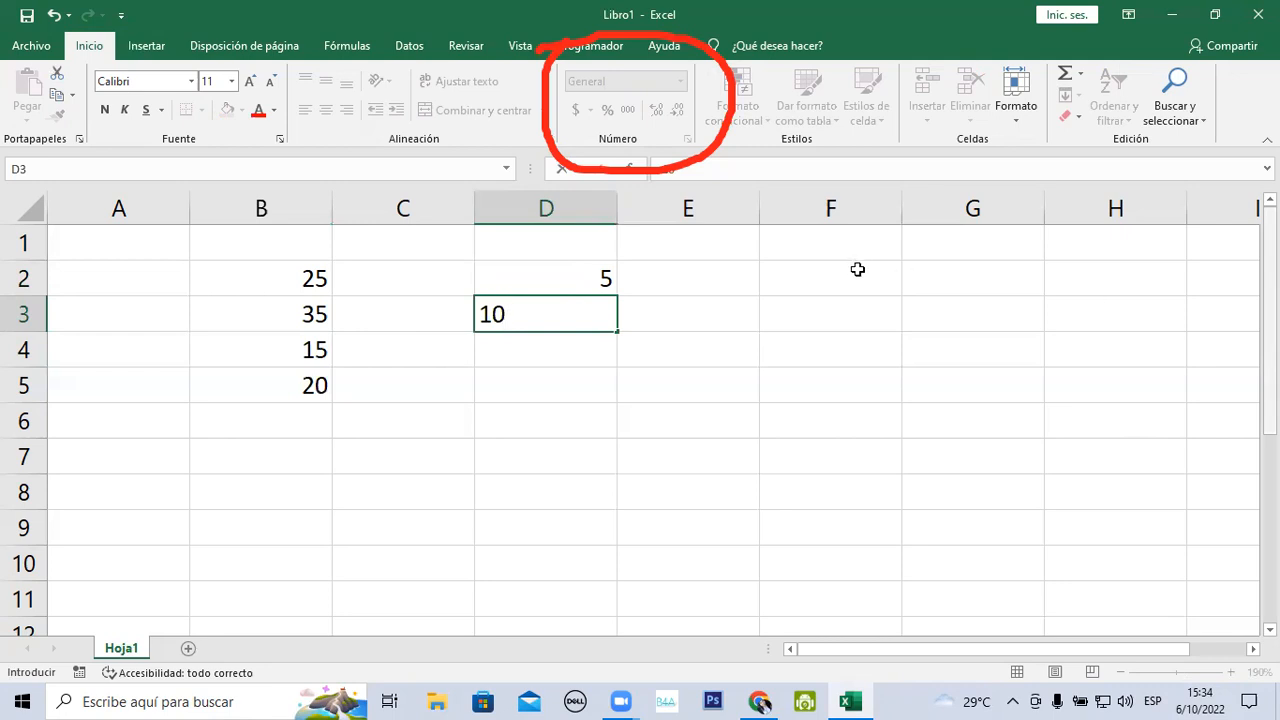
pyautogui.click(570, 277)
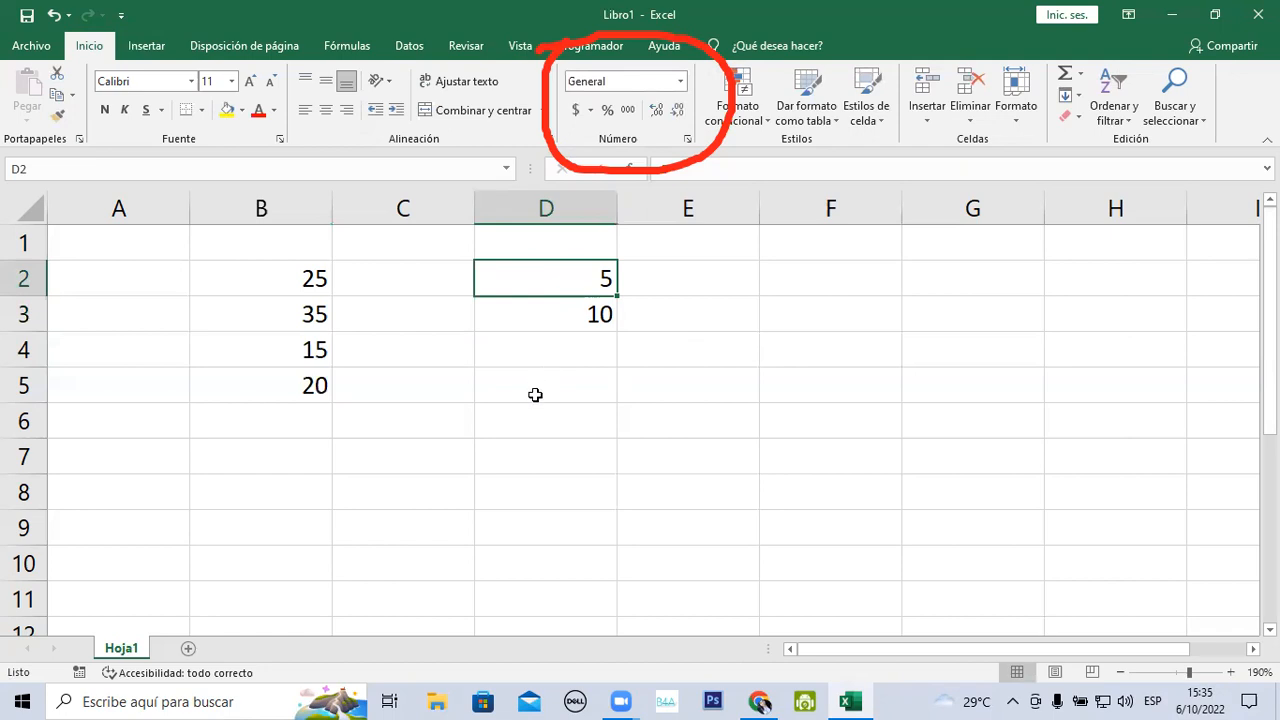
pyautogui.click(571, 313)
pyautogui.click(571, 340)
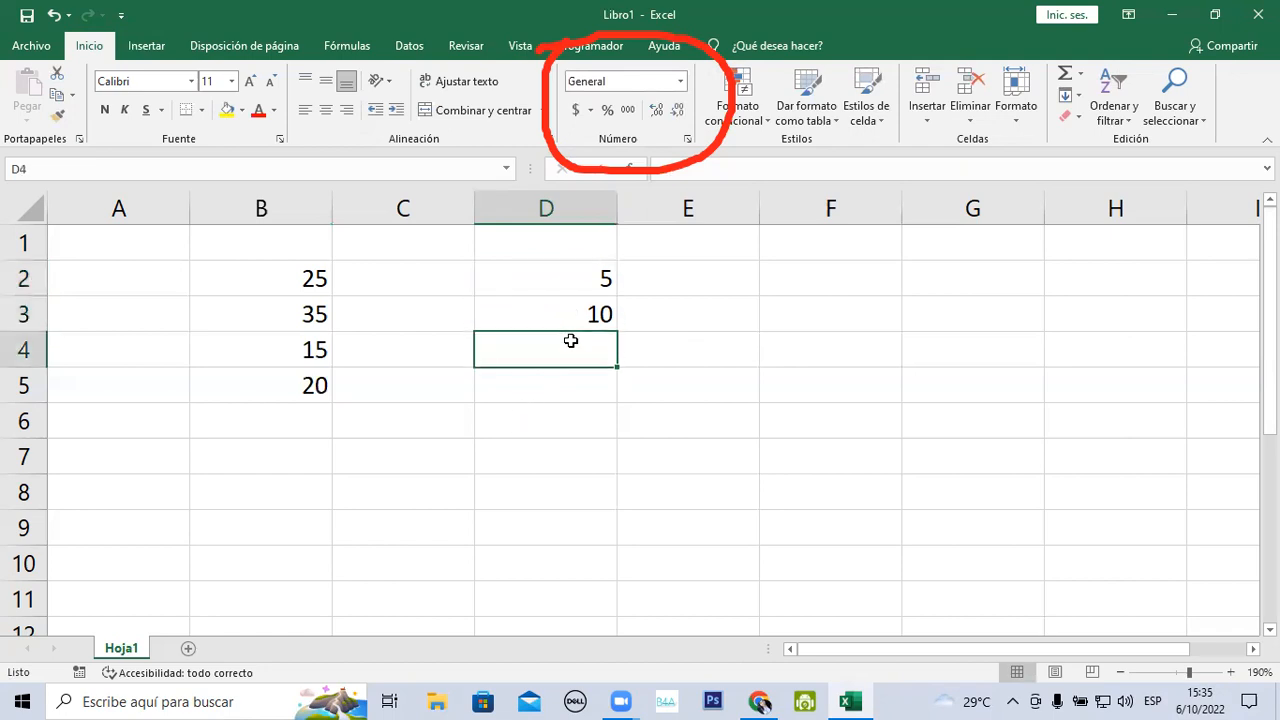
# Enter 12 in cell D4 and 15 in cell D5
pyautogui.write('12')
pyautogui.press('Return')
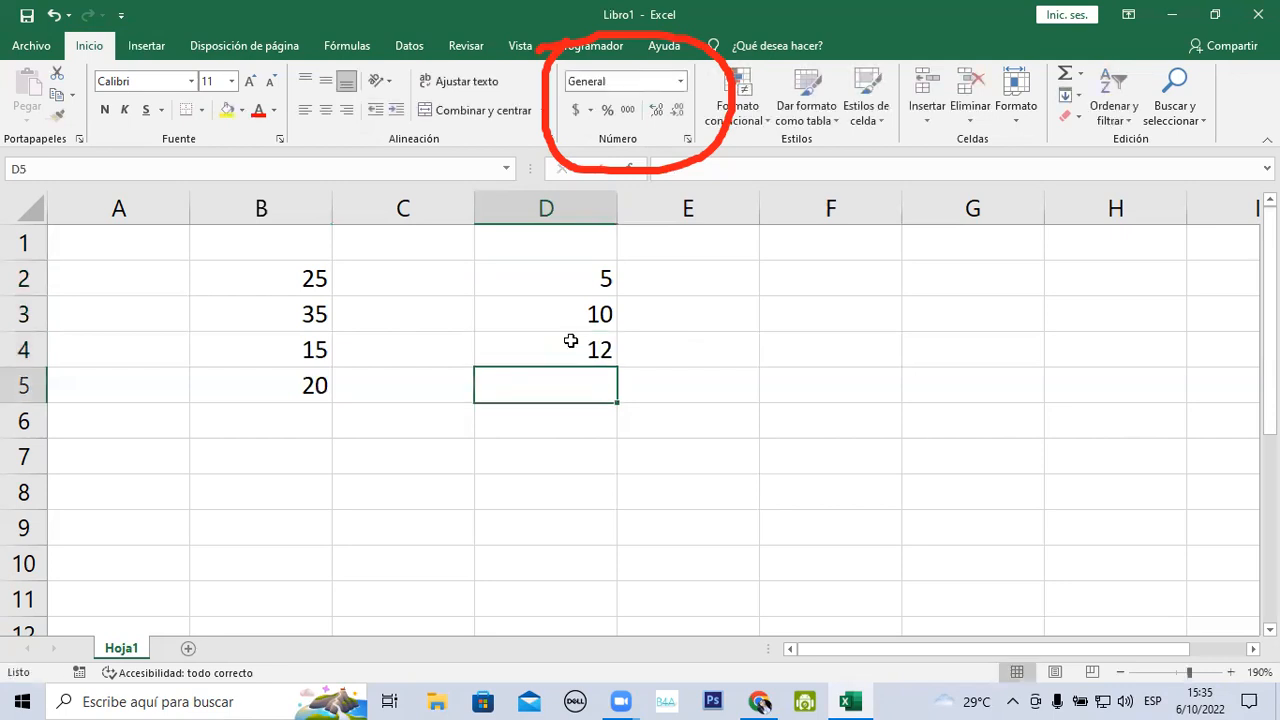
pyautogui.write('15')
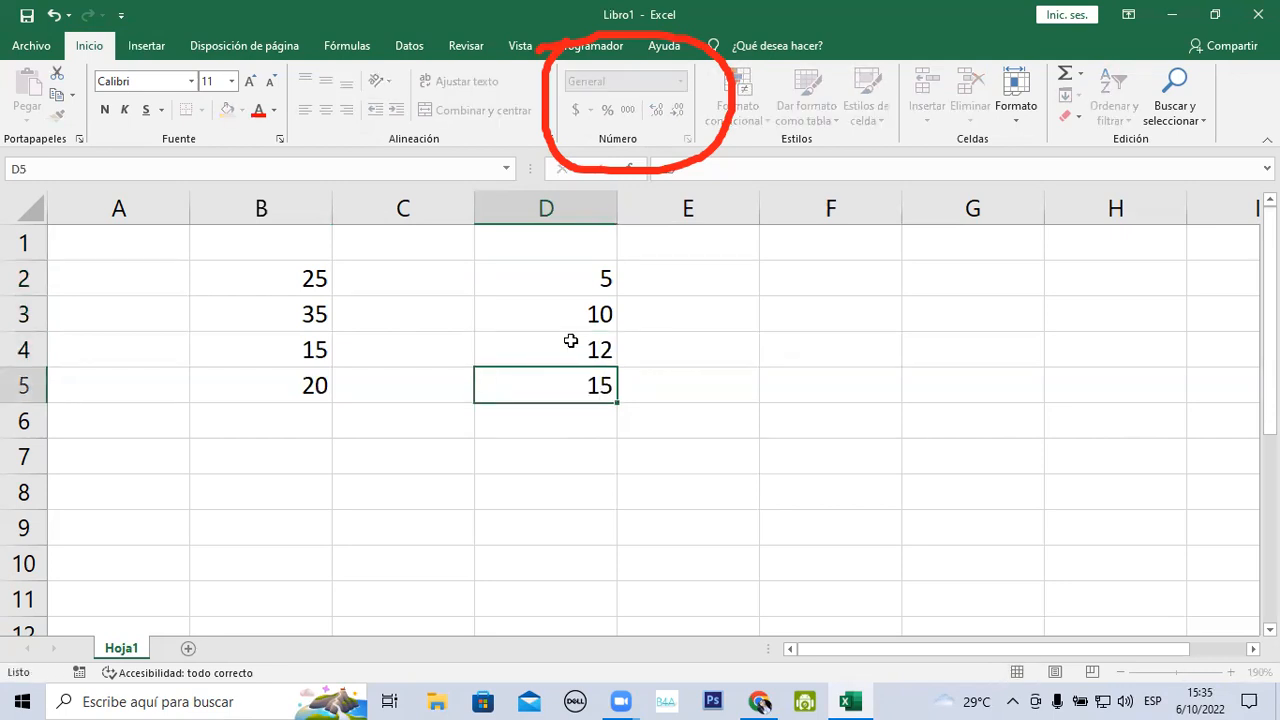
pyautogui.press('Return')
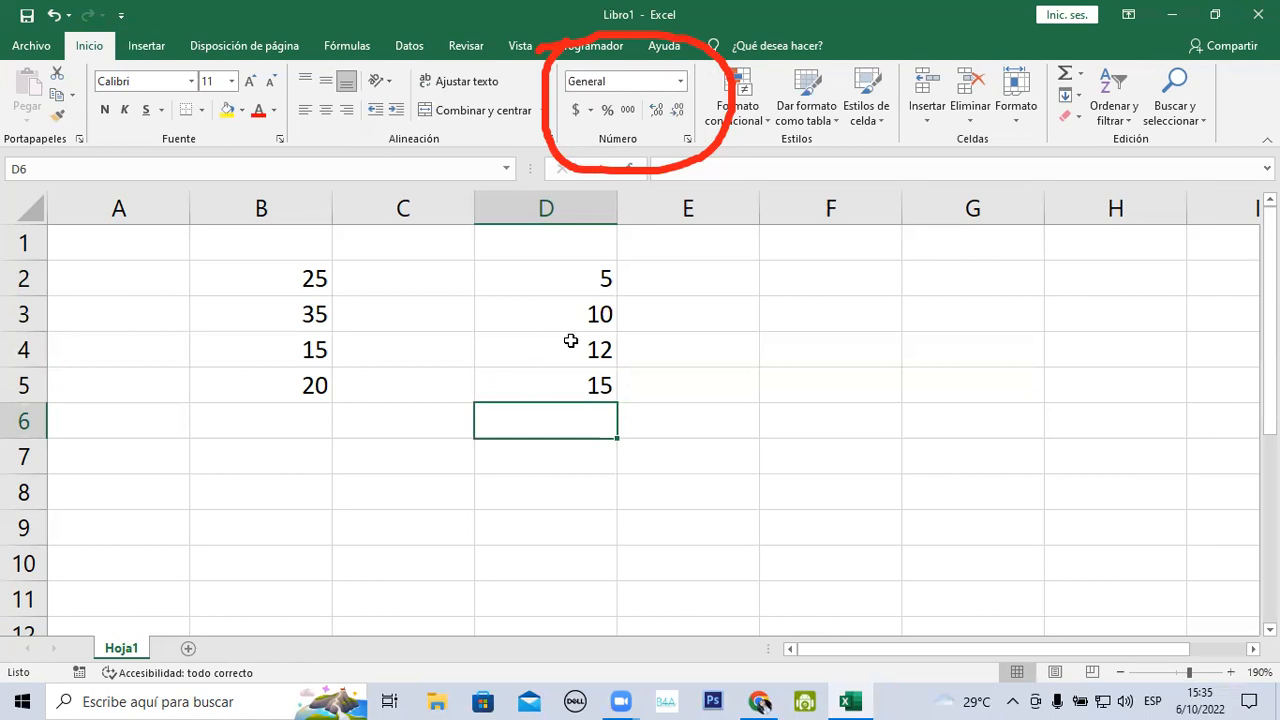
# Enter the values 1, 2, 3 and 4 in cells F2 to F5
pyautogui.click(846, 275)
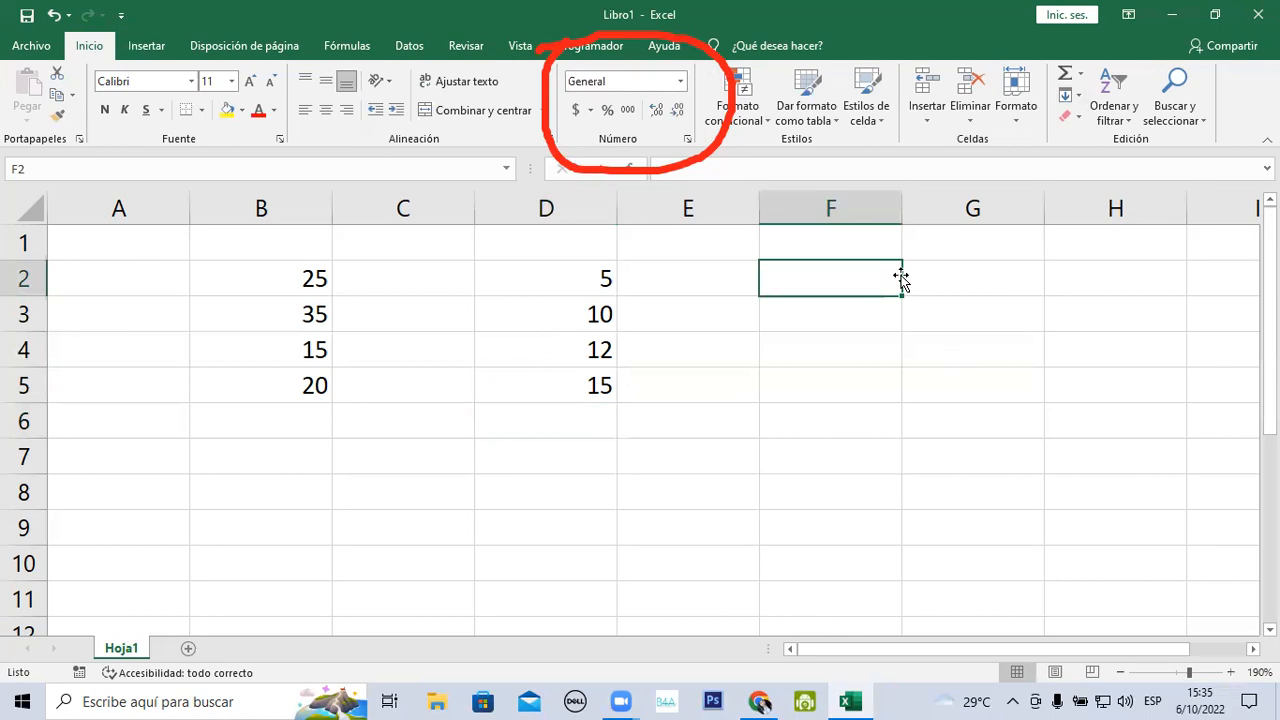
pyautogui.write('1')
pyautogui.press('Return')
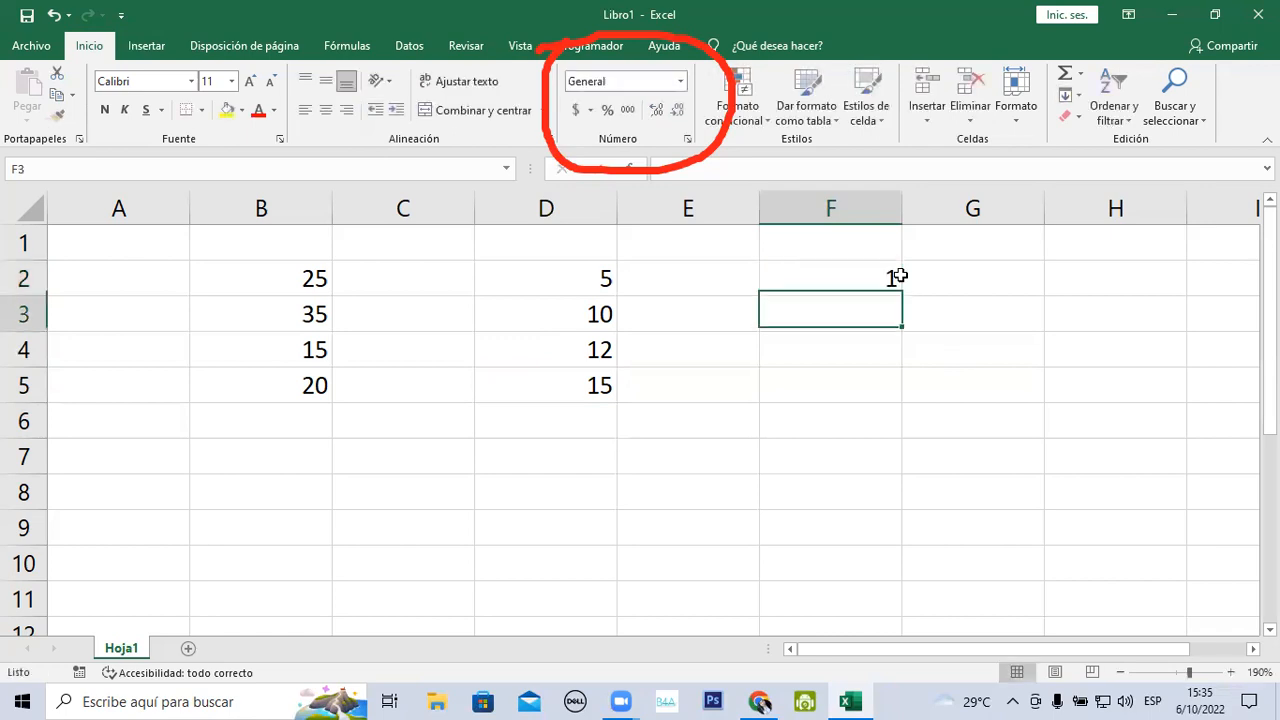
pyautogui.write('2')
pyautogui.press('Return')
pyautogui.write('3')
pyautogui.press('Return')
pyautogui.write('4')
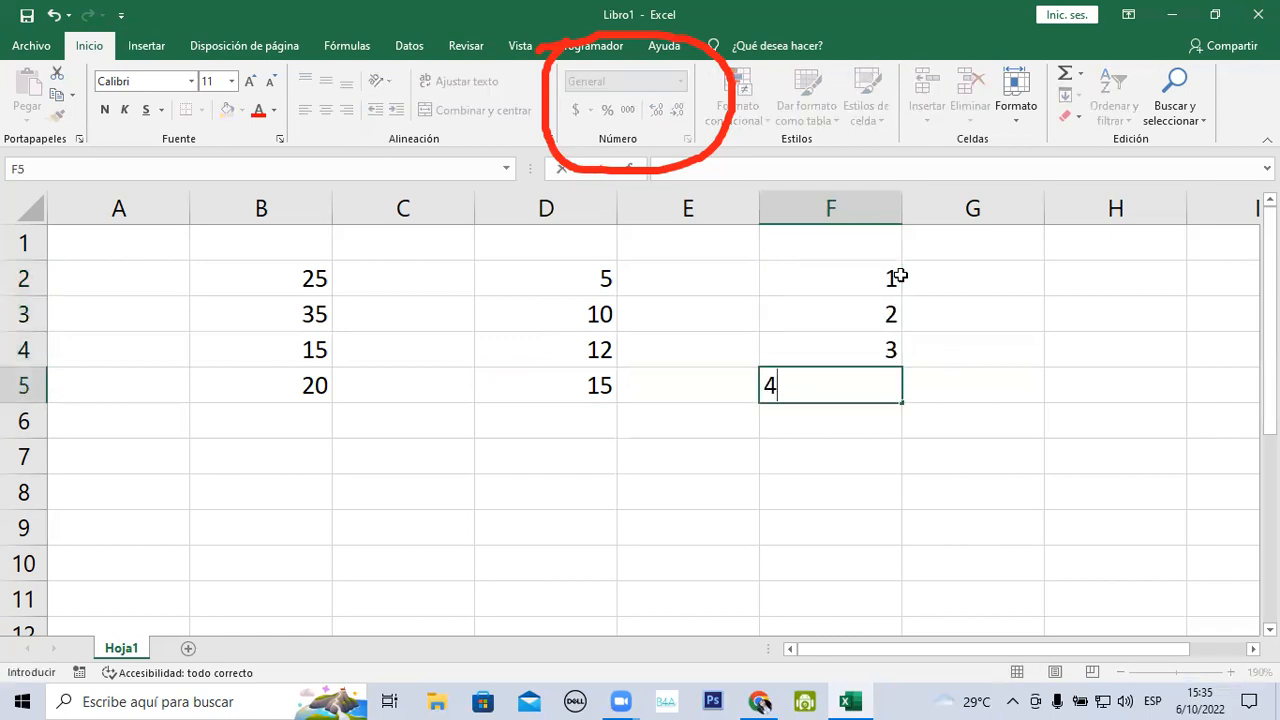
pyautogui.press('Return')
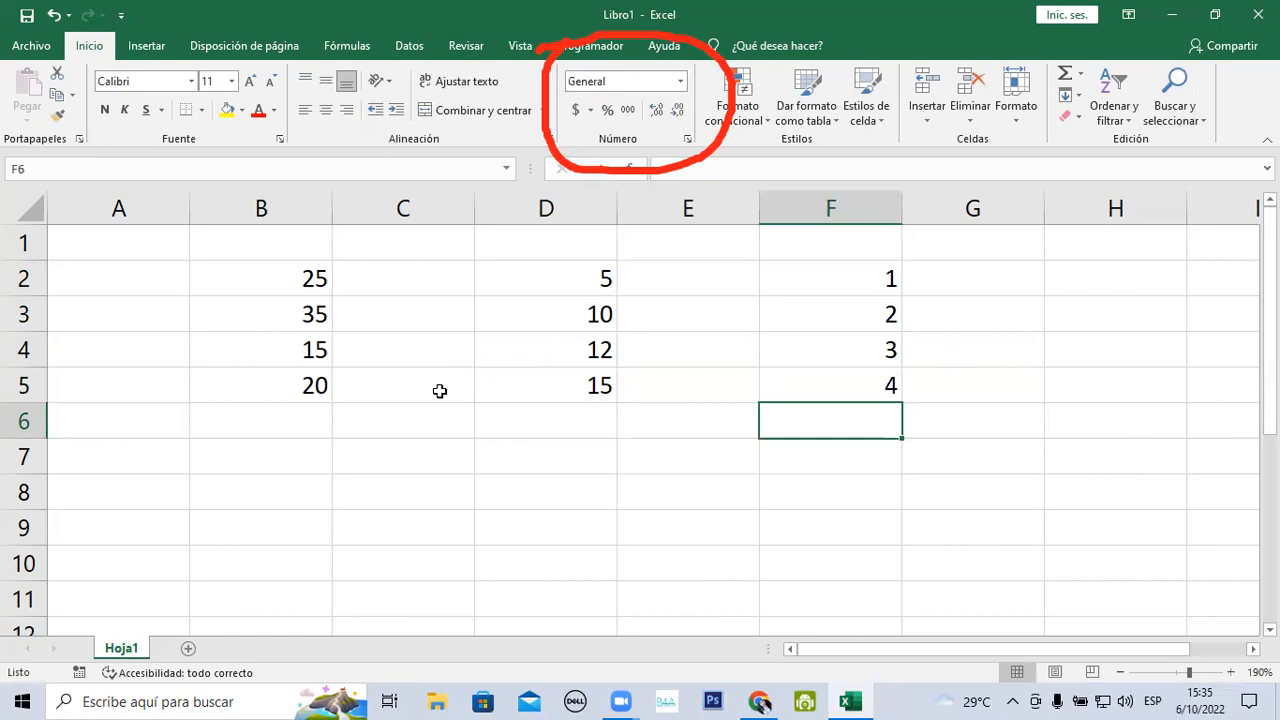
# Apply the Contabilidad number format to cells B2 to B5
pyautogui.click(264, 278)
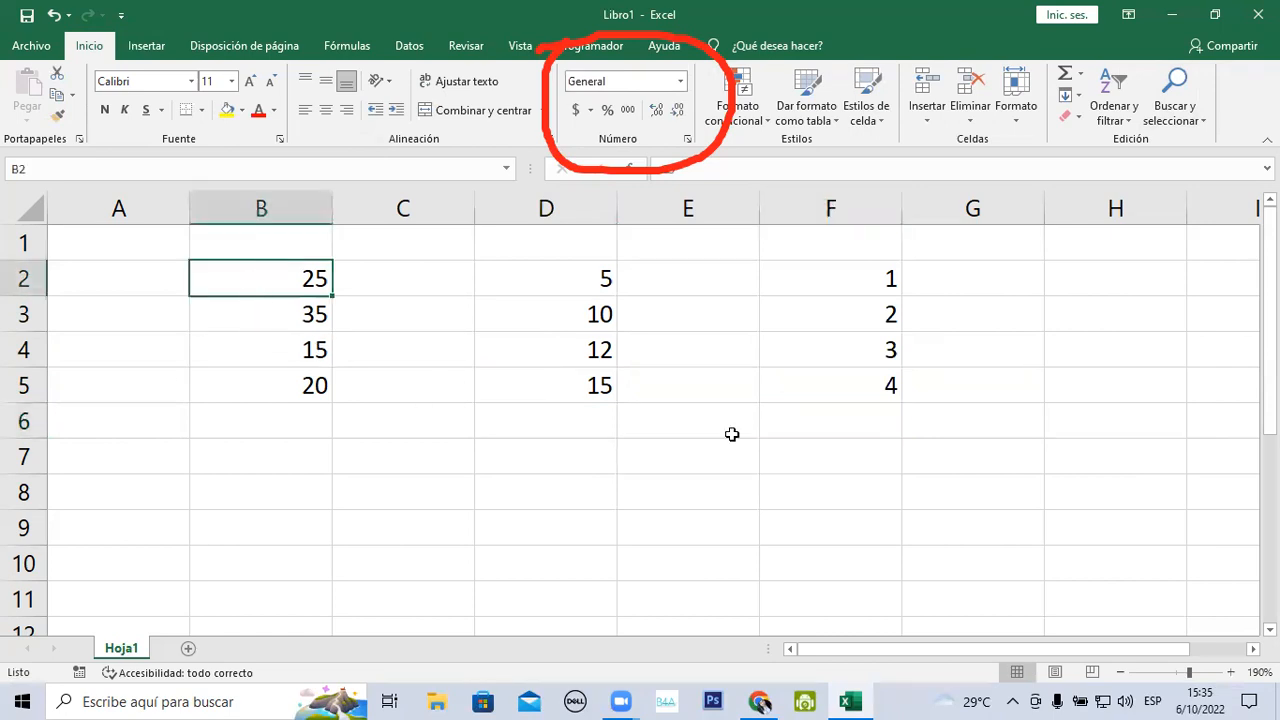
pyautogui.moveTo(260, 286); pyautogui.dragTo(307, 372)
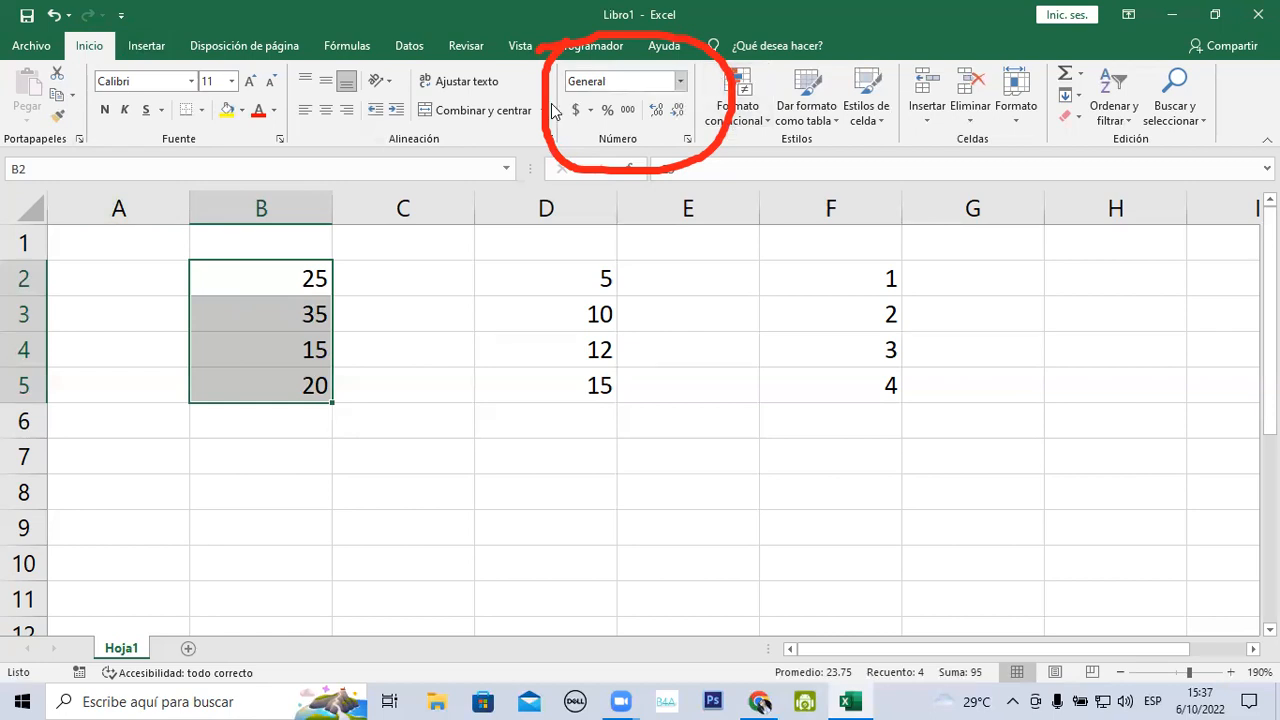
pyautogui.click(680, 84)
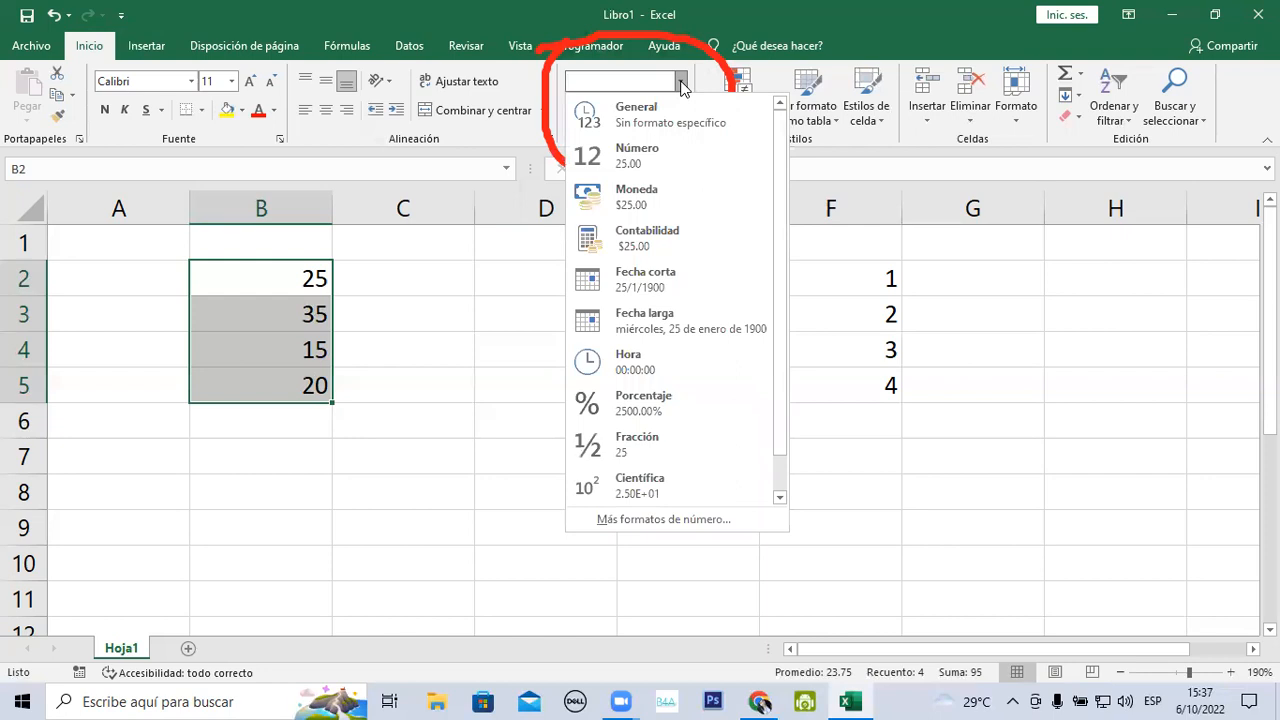
pyautogui.click(671, 229)
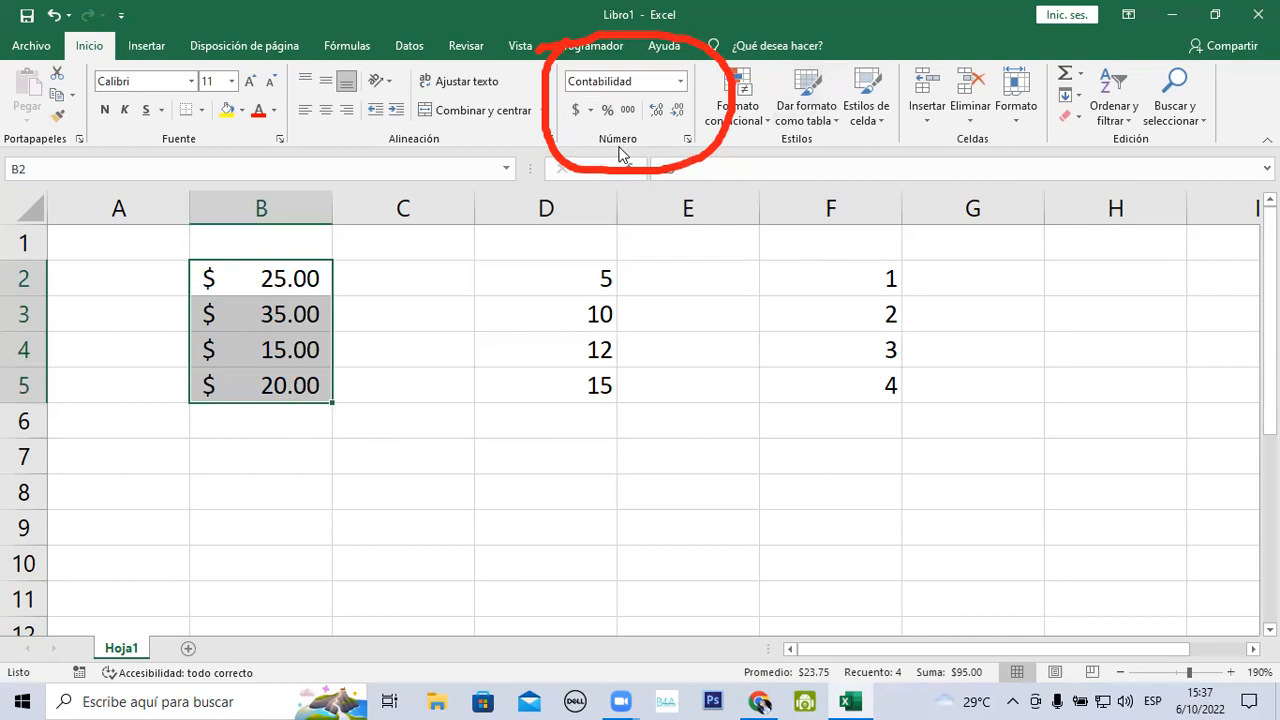
# Open the full number format settings for cells B2 to B5 and show the available accounting currency symbols
pyautogui.click(687, 142)
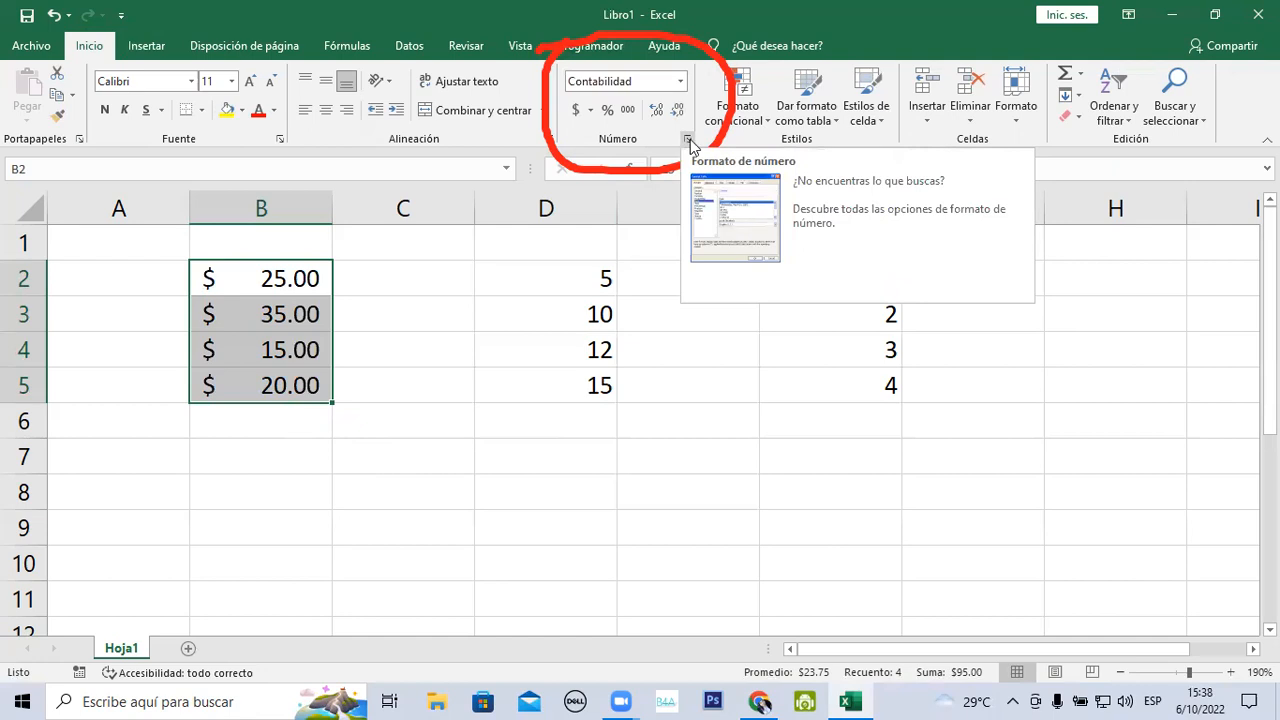
pyautogui.click(688, 141)
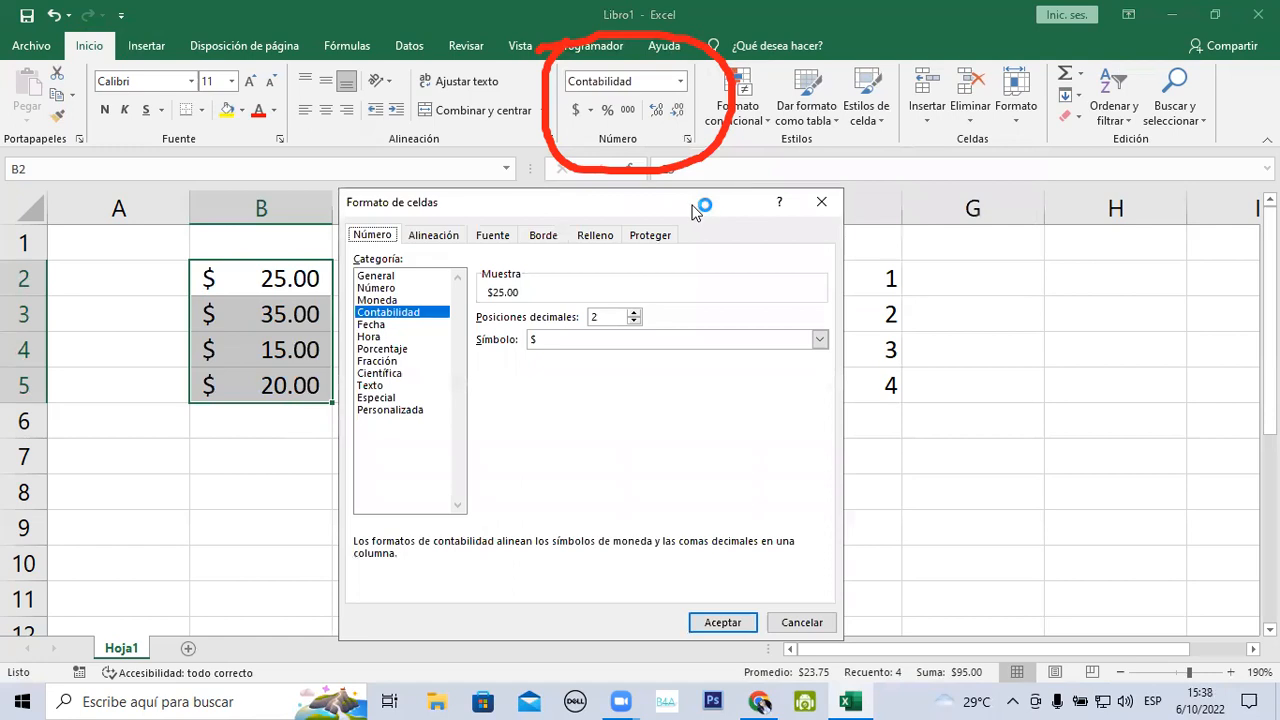
pyautogui.moveTo(702, 205); pyautogui.dragTo(777, 165)
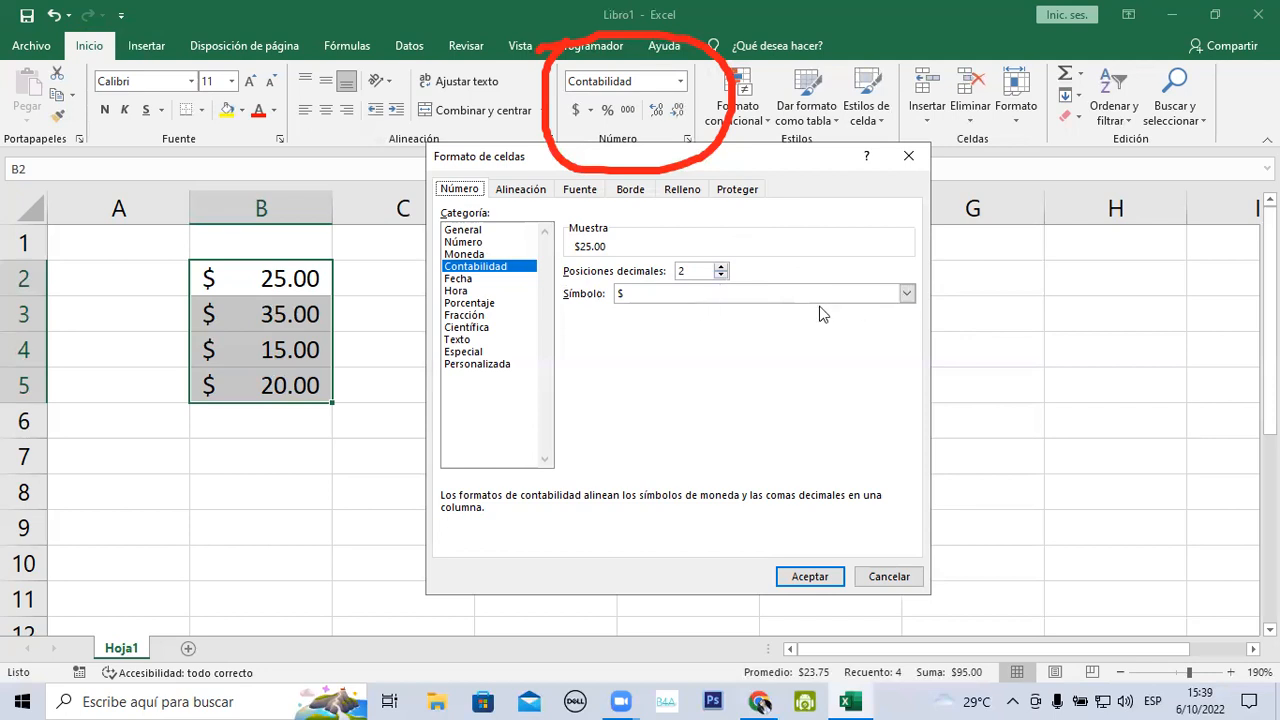
pyautogui.click(907, 294)
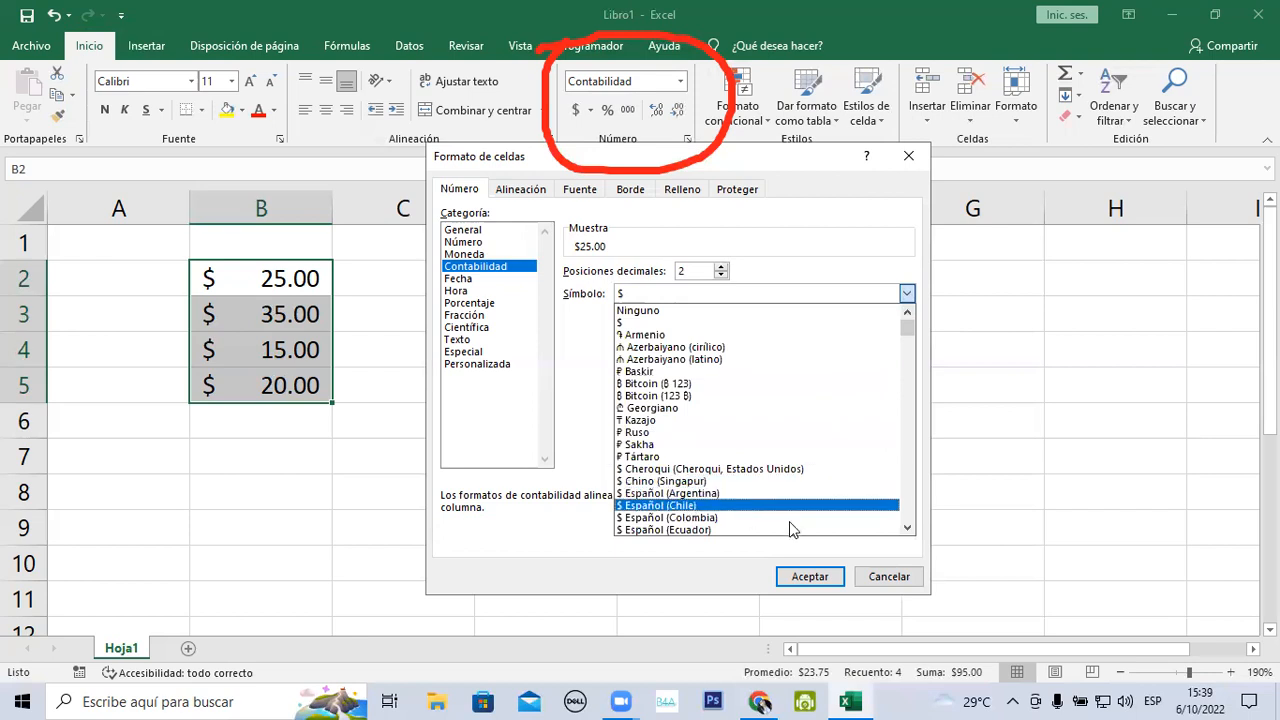
# Look through the accounting currency symbols from the dollar variants down past the pound, yen and euro entries
pyautogui.click(907, 527)
pyautogui.click(908, 528)
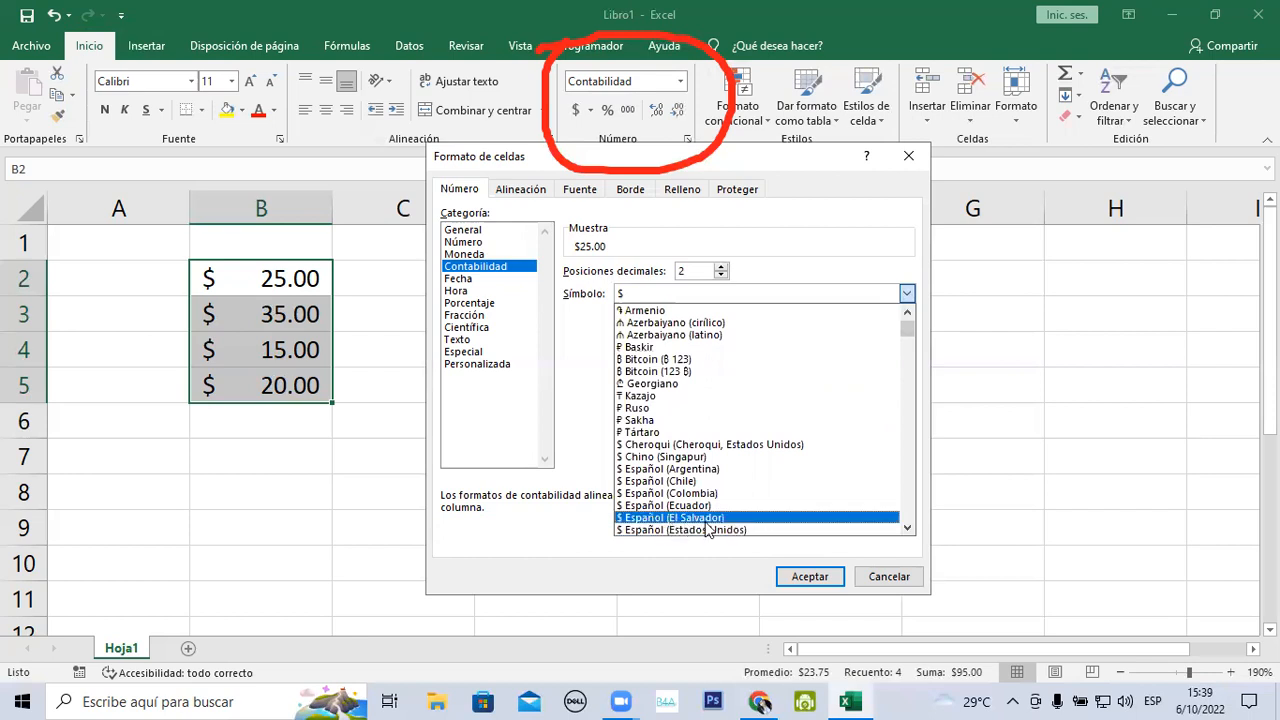
pyautogui.click(908, 528)
pyautogui.click(908, 528)
pyautogui.click(908, 528)
pyautogui.click(908, 528)
pyautogui.click(908, 528)
pyautogui.click(908, 528)
pyautogui.click(908, 528)
pyautogui.click(908, 528)
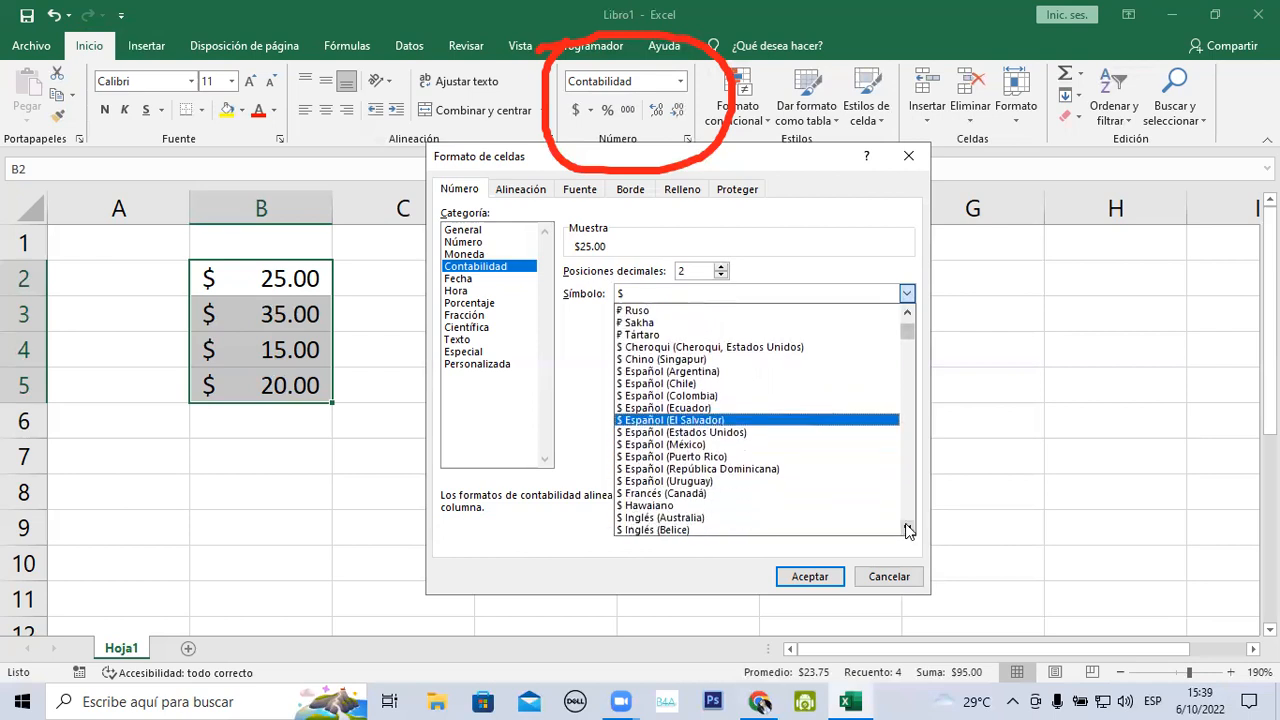
pyautogui.click(908, 528)
pyautogui.click(908, 528)
pyautogui.click(908, 528)
pyautogui.click(908, 528)
pyautogui.click(908, 528)
pyautogui.click(908, 528)
pyautogui.click(908, 528)
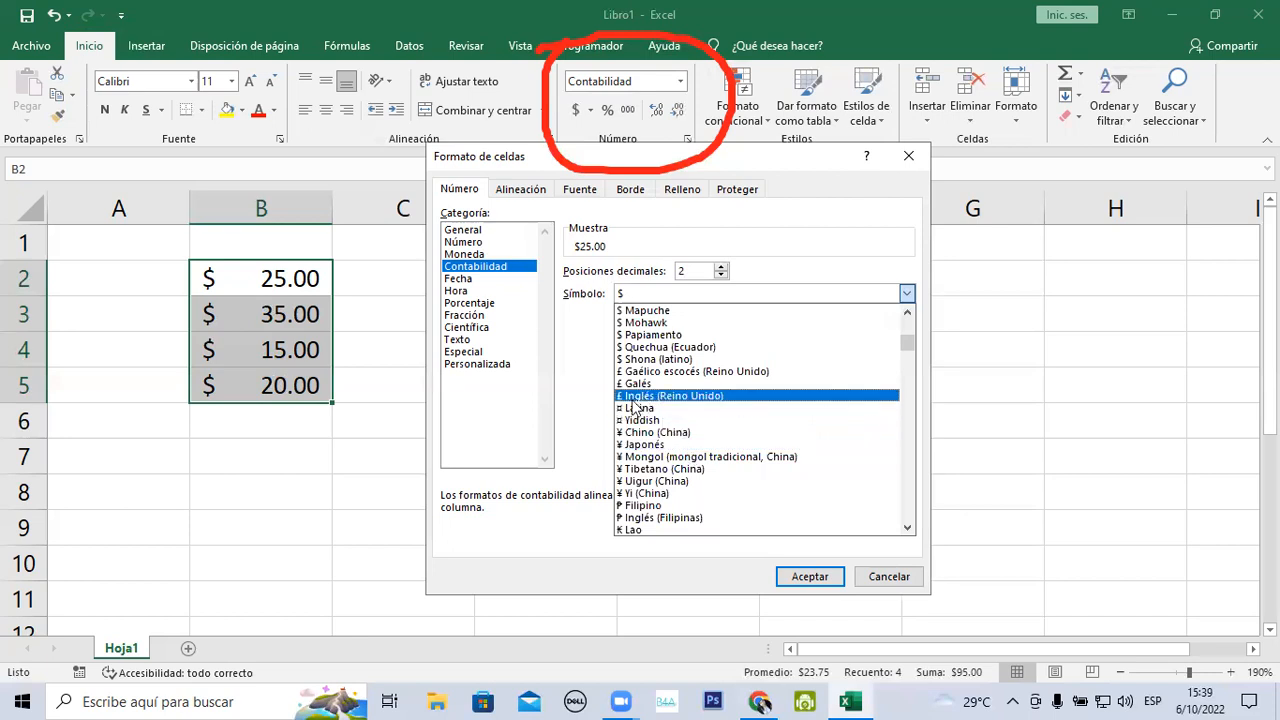
pyautogui.click(907, 527)
pyautogui.click(909, 526)
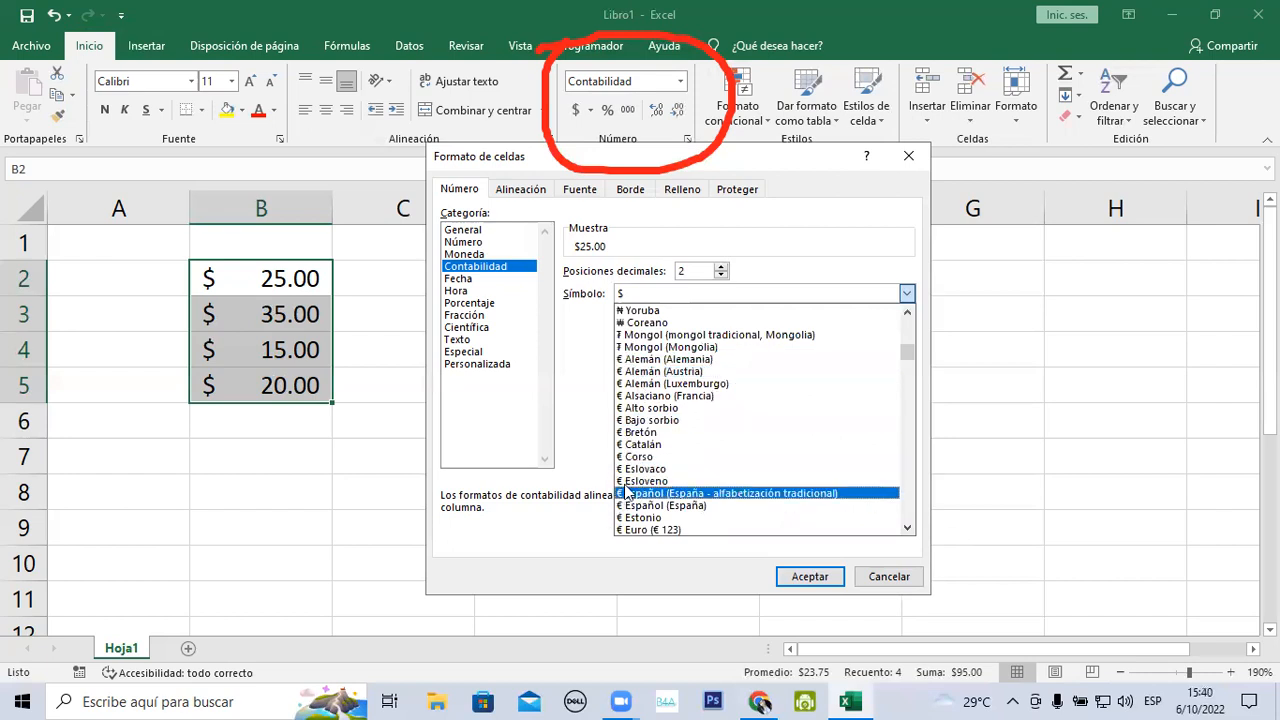
pyautogui.click(907, 528)
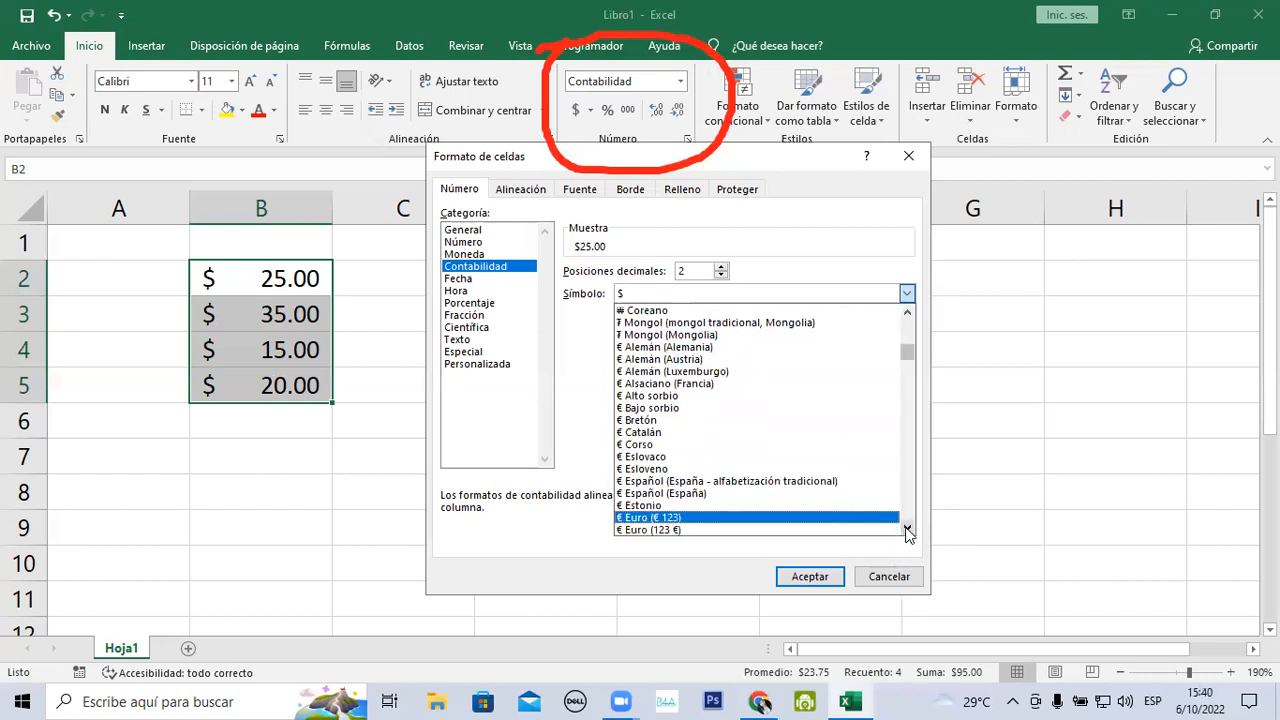
pyautogui.moveTo(907, 528); pyautogui.dragTo(907, 528)
pyautogui.moveTo(910, 413); pyautogui.dragTo(923, 369)
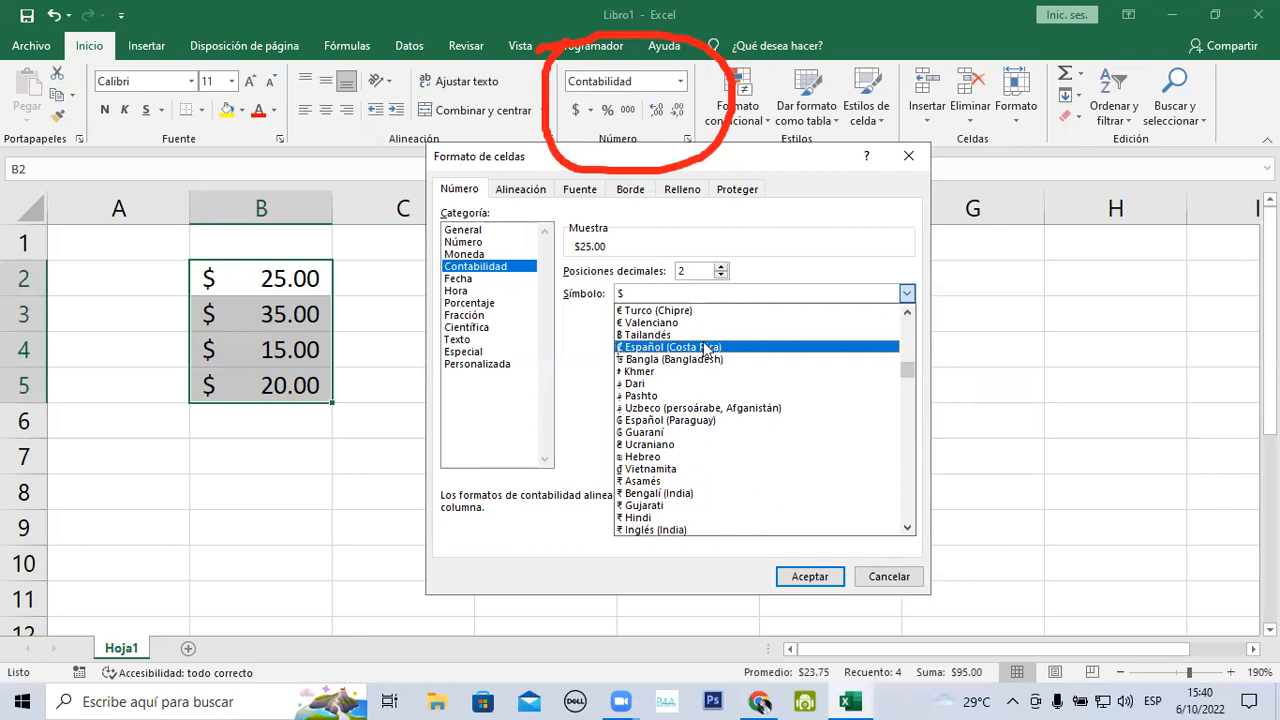
# Go back up through the currency symbols to review the euro entries by language and country
pyautogui.click(908, 312)
pyautogui.click(908, 312)
pyautogui.click(908, 312)
pyautogui.click(908, 312)
pyautogui.click(908, 312)
pyautogui.click(908, 312)
pyautogui.click(908, 312)
pyautogui.click(908, 312)
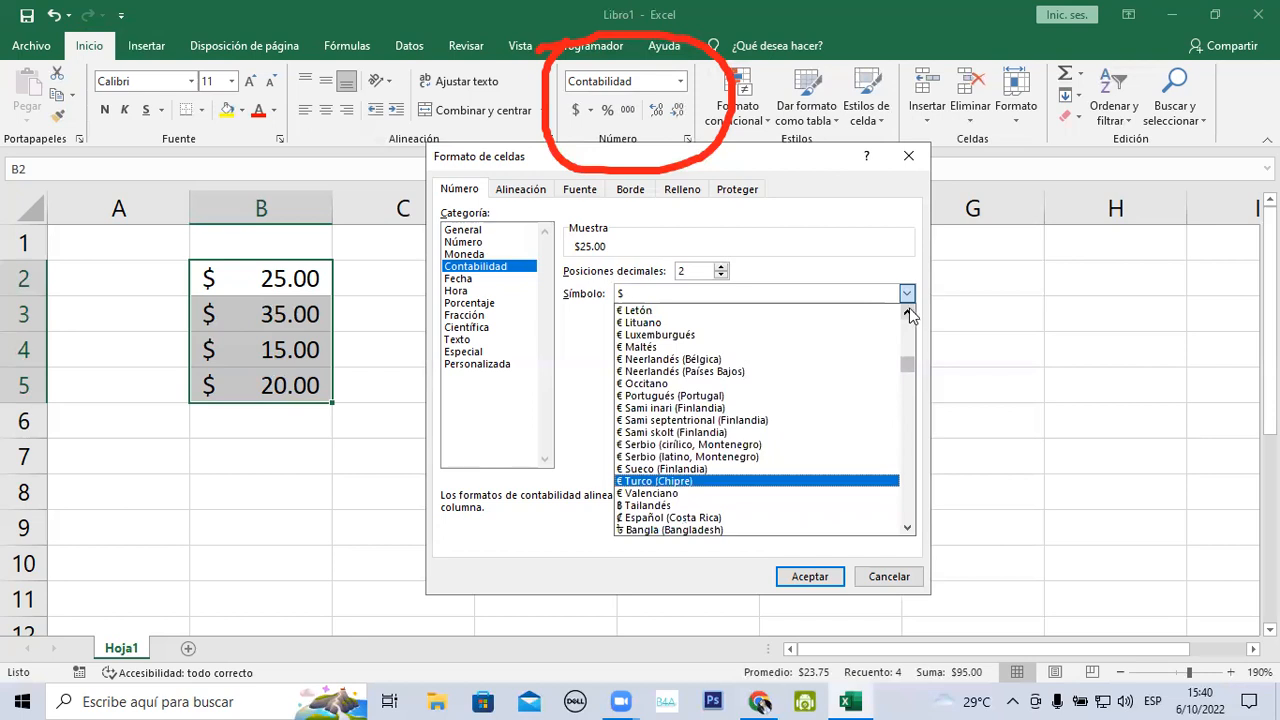
pyautogui.click(908, 312)
pyautogui.click(908, 312)
pyautogui.click(908, 312)
pyautogui.click(908, 312)
pyautogui.click(908, 312)
pyautogui.click(908, 312)
pyautogui.click(908, 312)
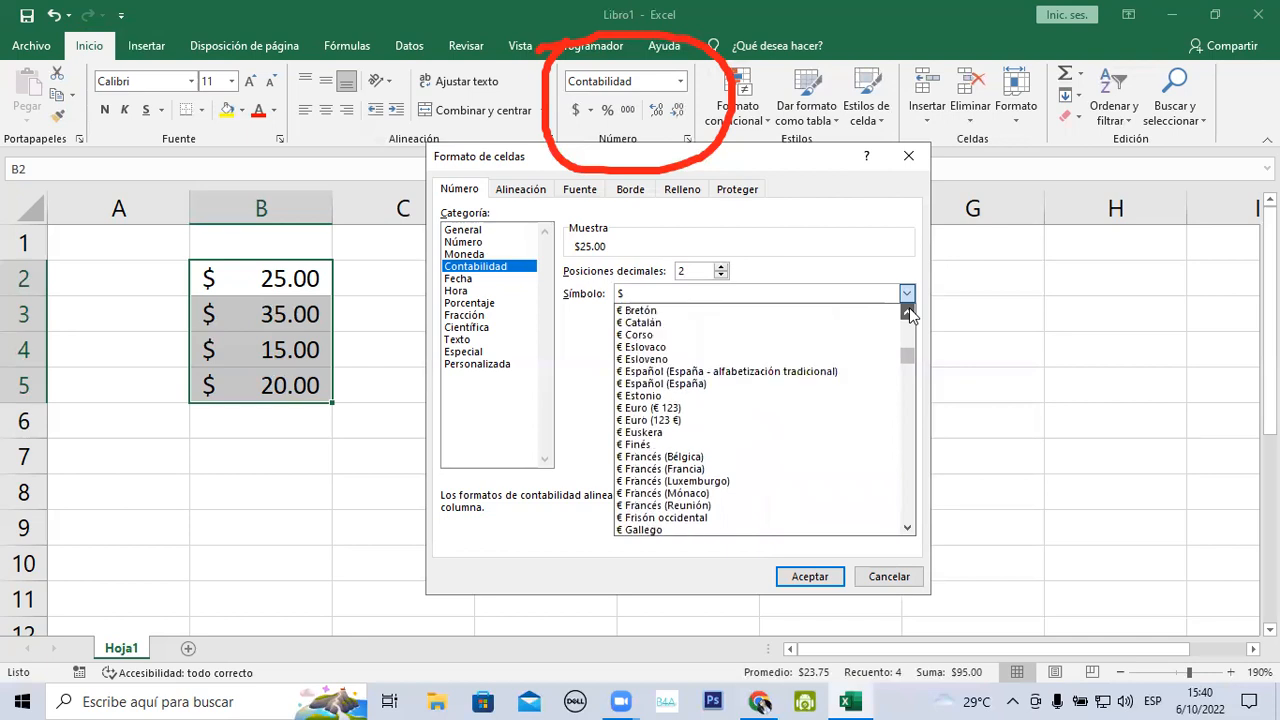
pyautogui.click(908, 312)
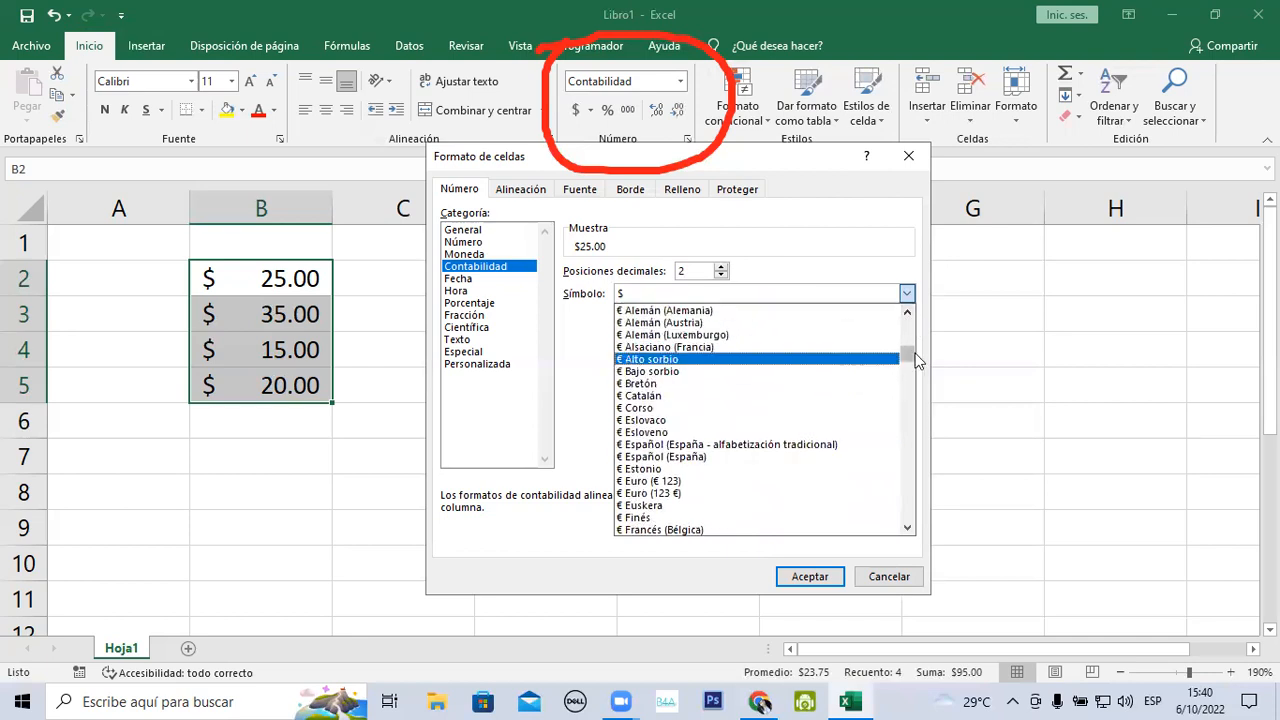
# Choose $ Español (El Salvador) as the accounting currency symbol for cells B2 to B5
pyautogui.moveTo(907, 354); pyautogui.dragTo(908, 316)
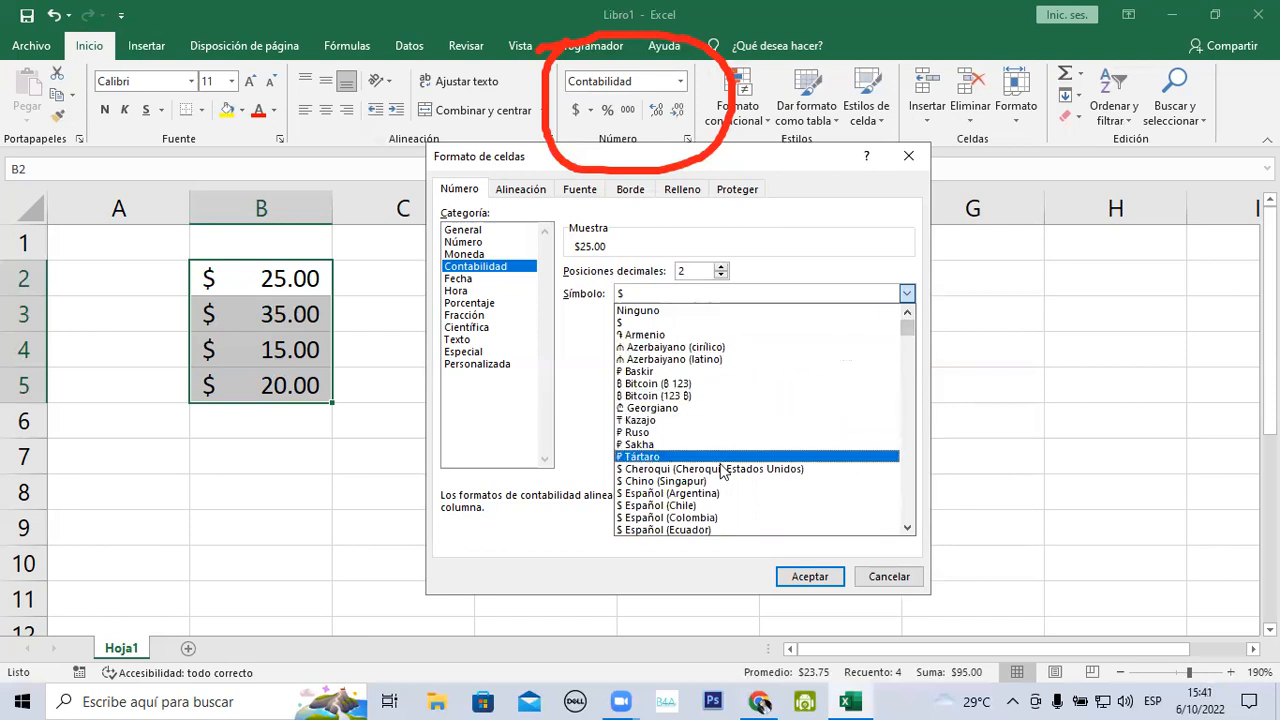
pyautogui.click(907, 528)
pyautogui.click(907, 528)
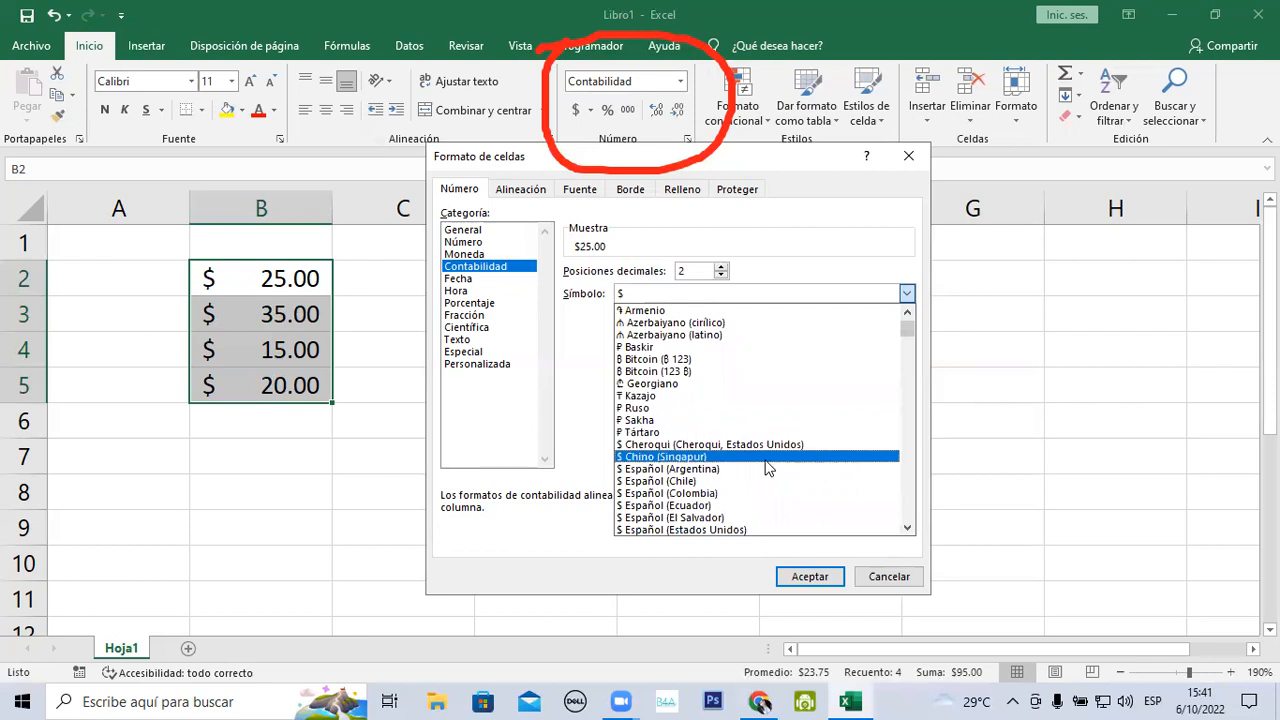
pyautogui.click(727, 518)
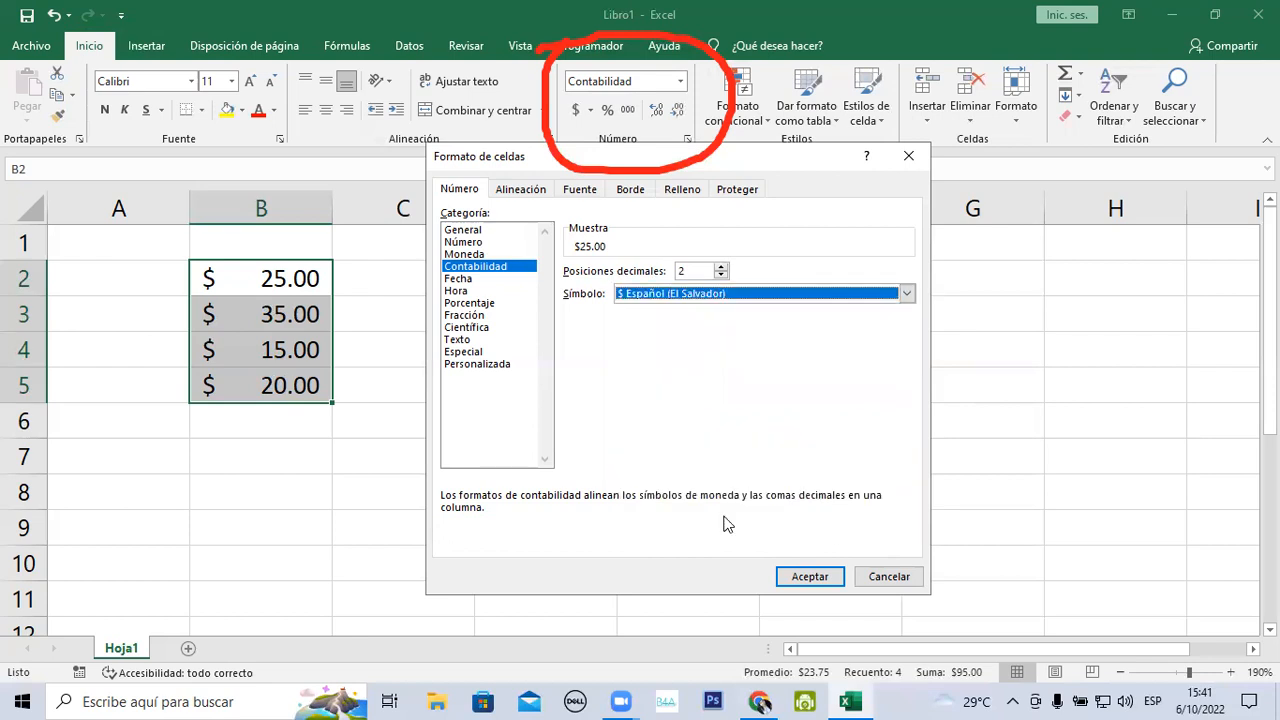